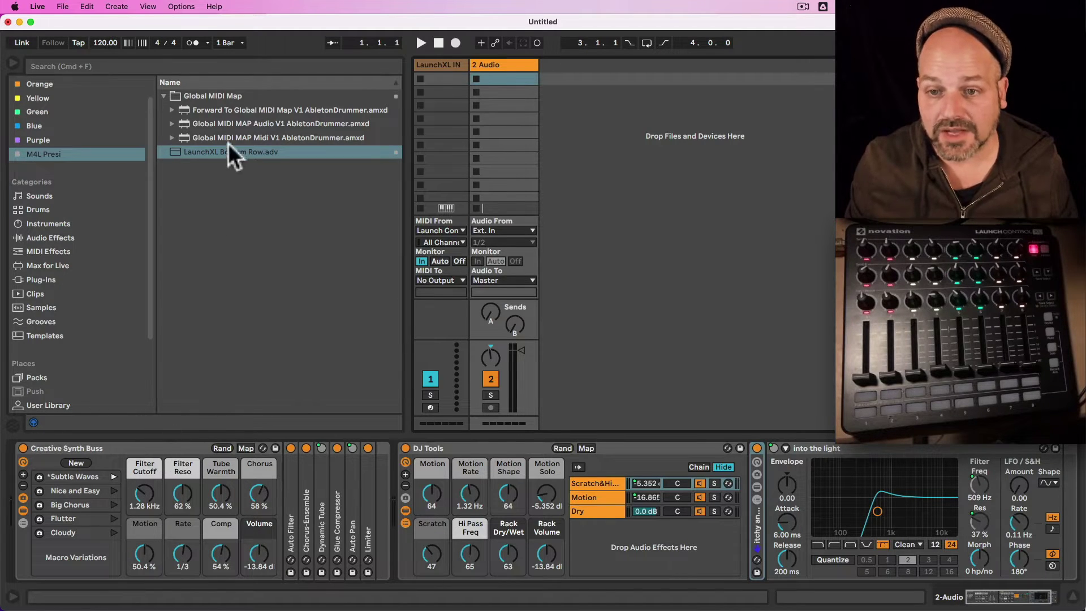
# Insert the LaunchXL Bottom Row preset into the Creative Synth Buss rack and set the rack to show six macros
pyautogui.moveTo(222, 152); pyautogui.dragTo(287, 475)
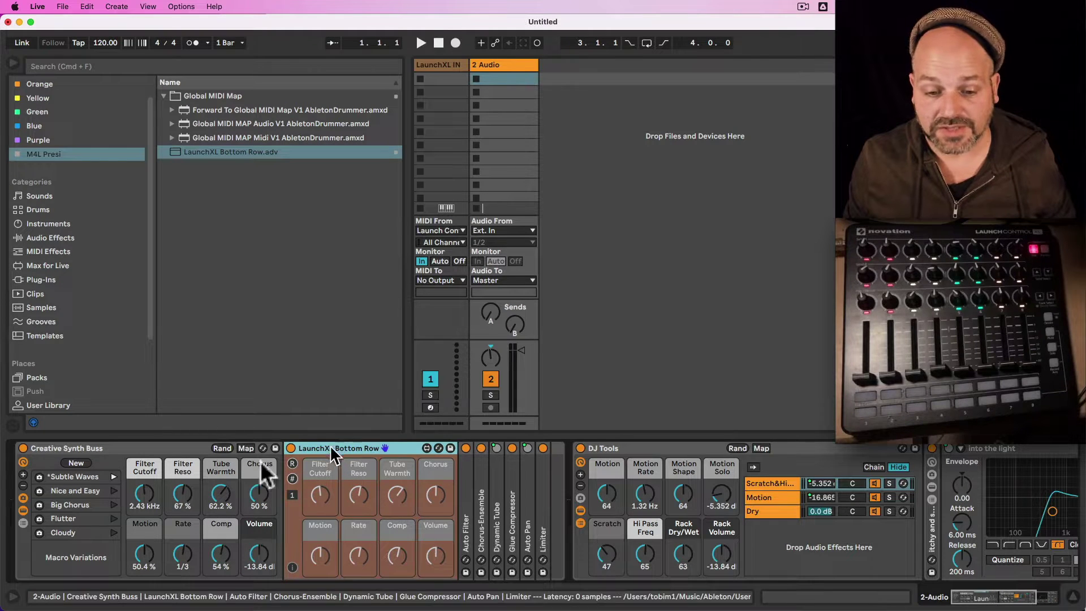
pyautogui.click(22, 475)
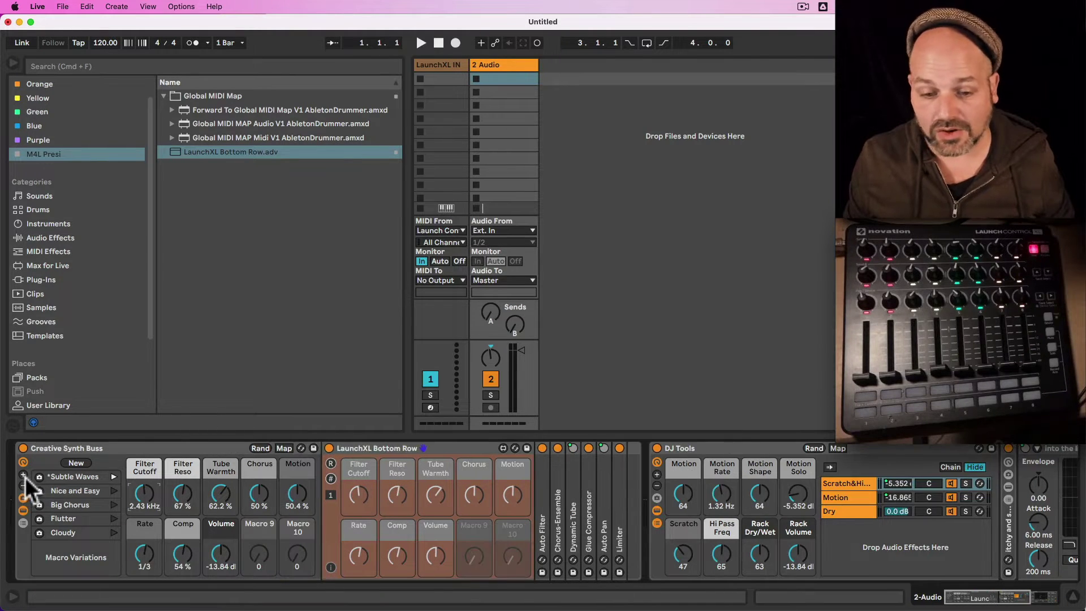
pyautogui.click(22, 485)
pyautogui.click(23, 485)
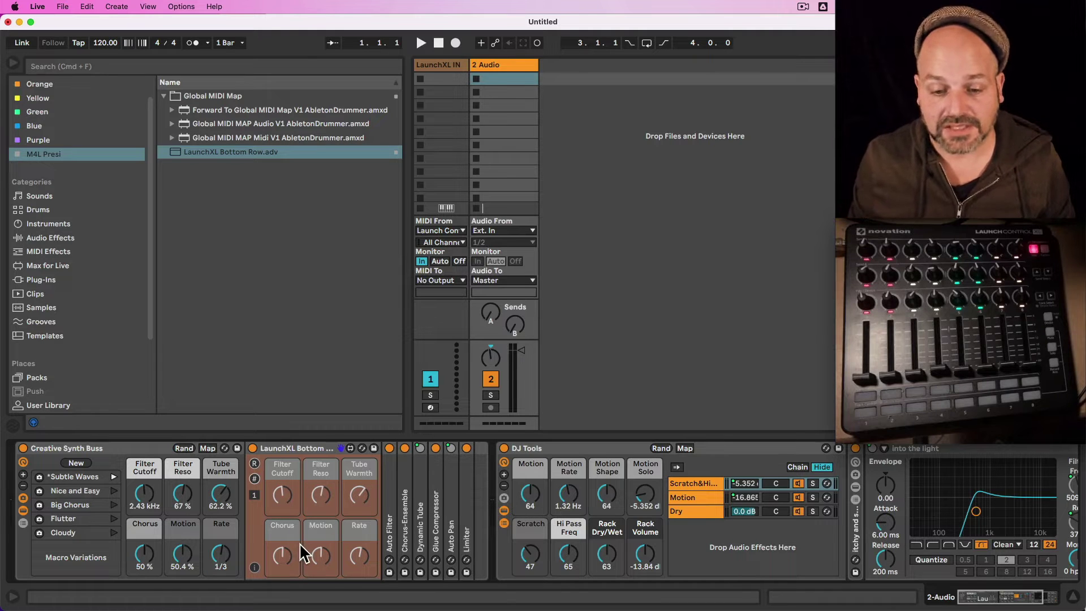
pyautogui.click(23, 475)
pyautogui.click(23, 475)
pyautogui.click(23, 485)
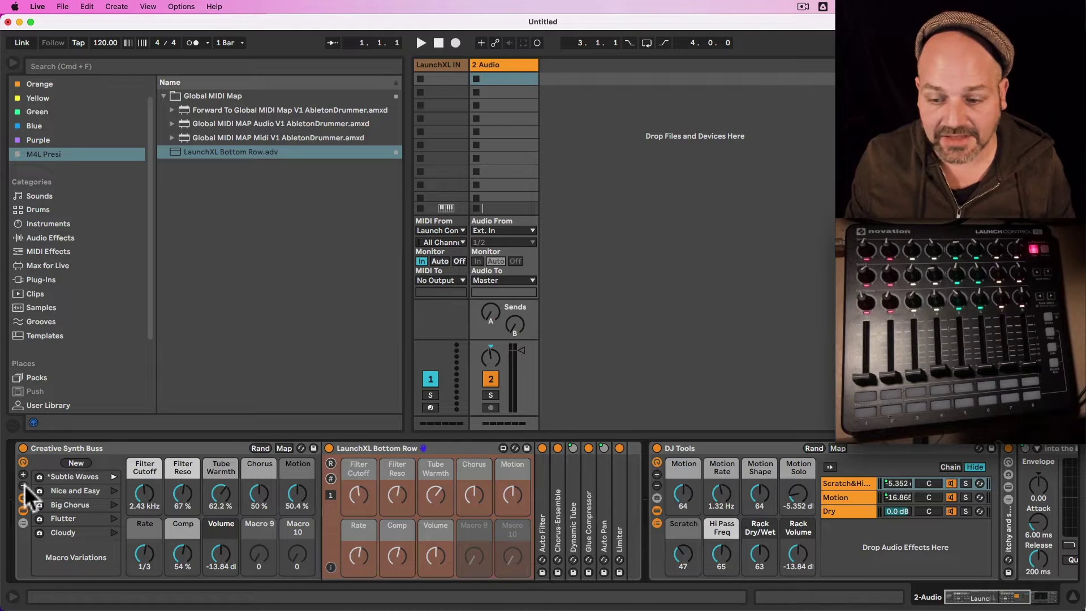
pyautogui.click(23, 485)
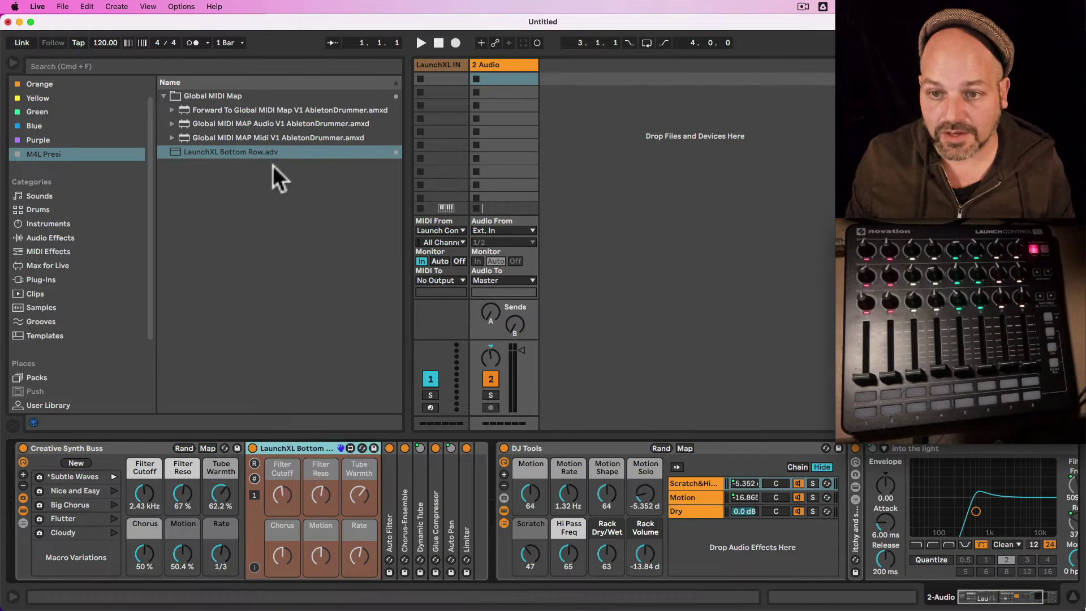
# Insert another LaunchXL Bottom Row preset inside the DJ Tools rack, after its chain list
pyautogui.moveTo(249, 156); pyautogui.dragTo(860, 493)
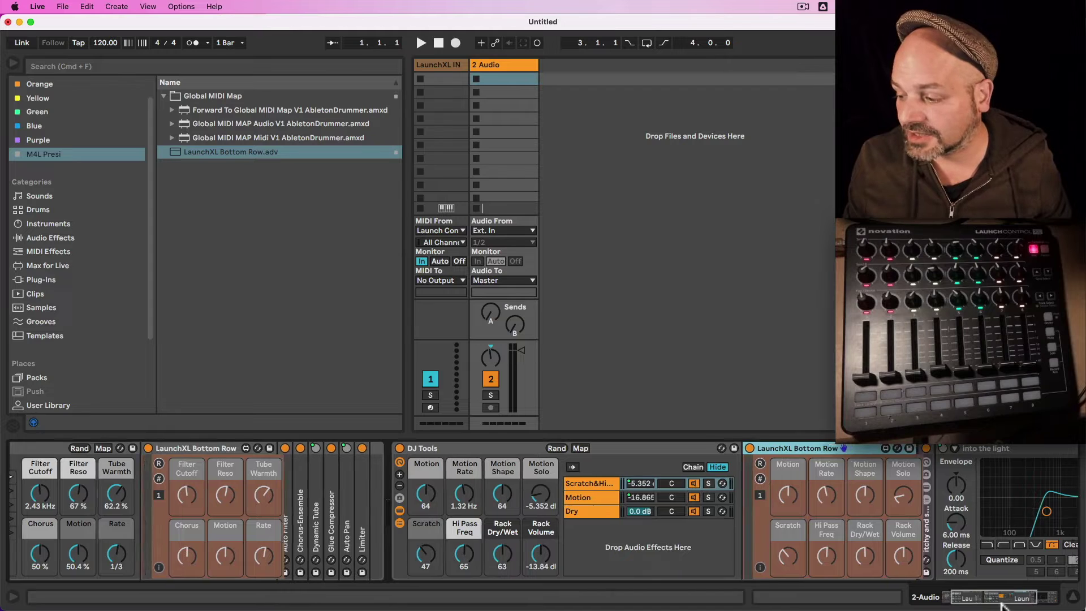
pyautogui.hscroll(5, 543, 509)
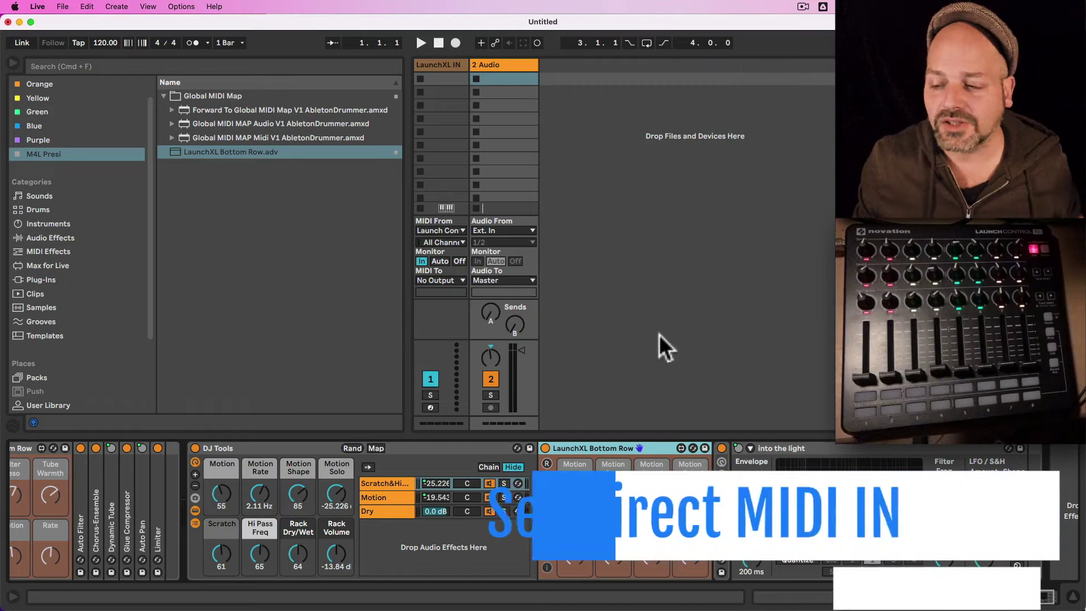
# Open the MIDI preferences and check the Track settings of the Launch Control XL input ports
pyautogui.press('super+comma')
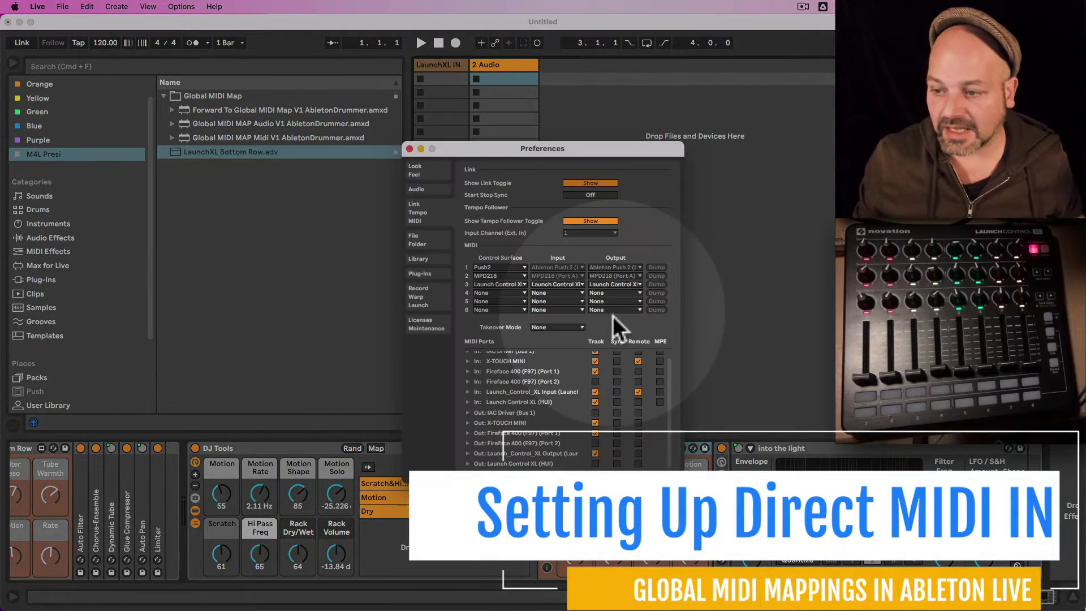
pyautogui.moveTo(524, 155); pyautogui.dragTo(535, 117)
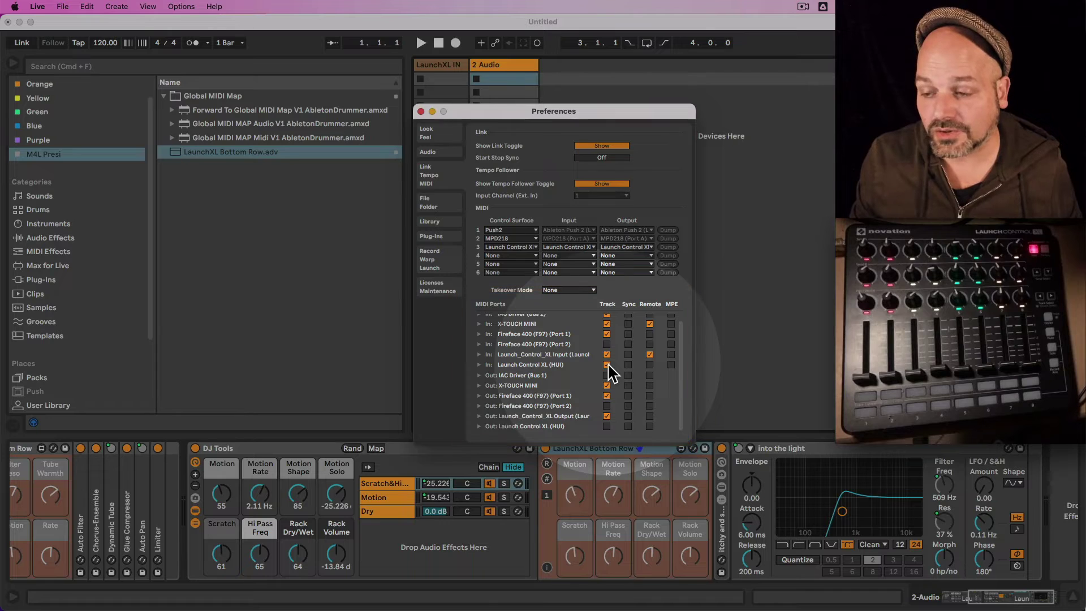
pyautogui.moveTo(545, 111); pyautogui.dragTo(764, 114)
# Widen the LaunchXL IN track and examine the source options for its MIDI input
pyautogui.click(446, 67)
pyautogui.click(445, 64)
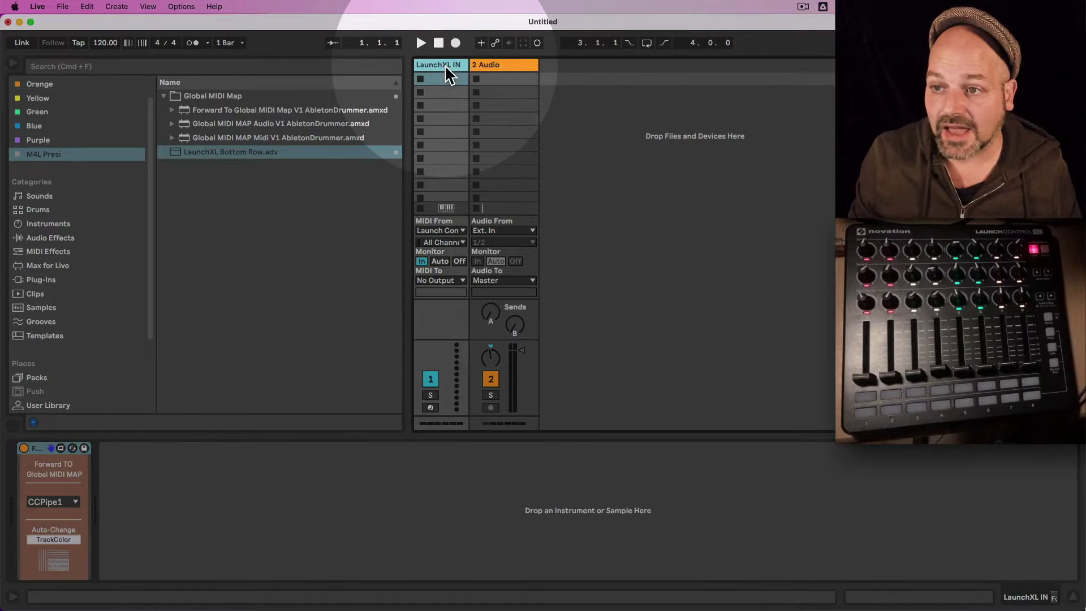
pyautogui.moveTo(470, 66); pyautogui.dragTo(512, 85)
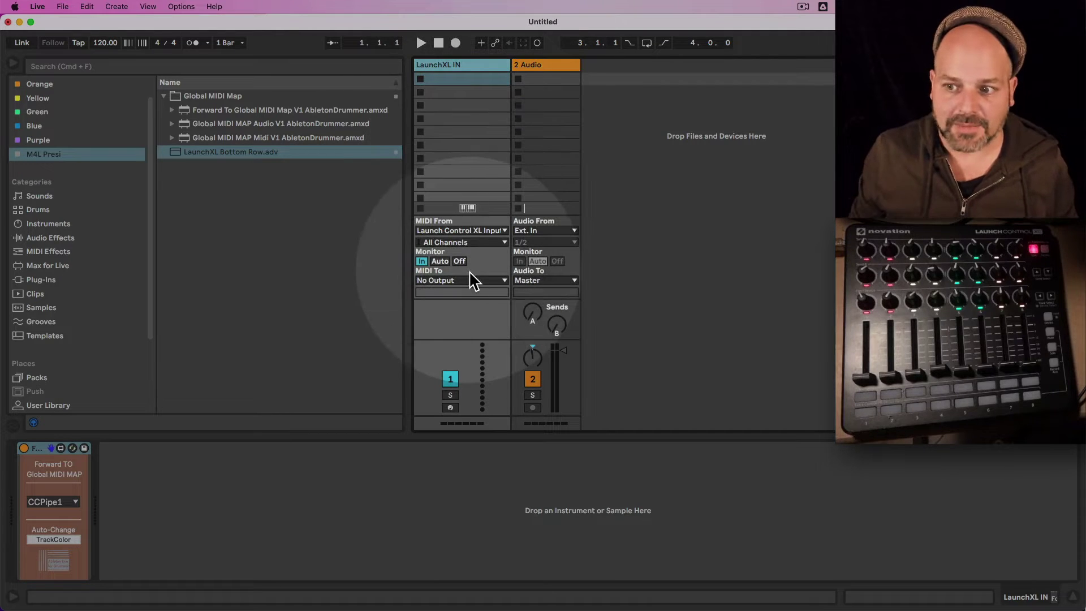
pyautogui.click(470, 233)
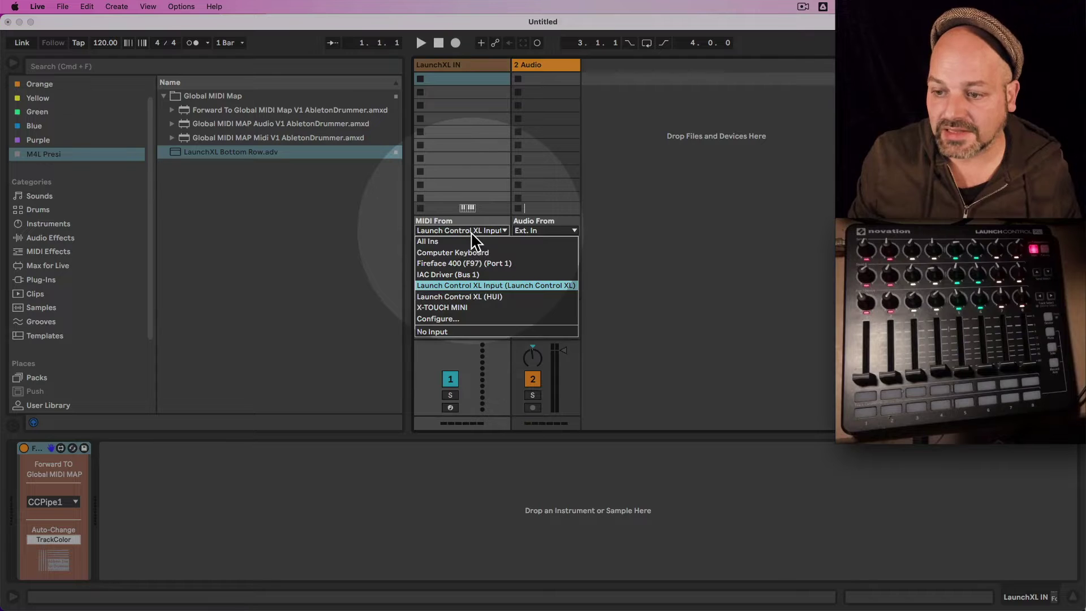
pyautogui.click(470, 233)
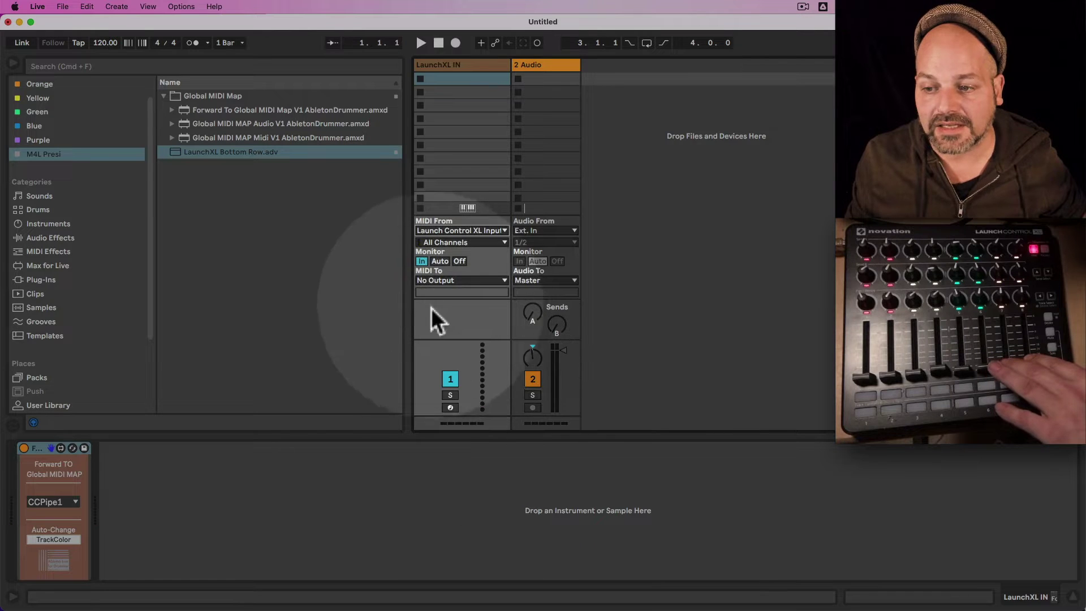
# Set the LaunchXL IN track's monitoring to In and narrow the track
pyautogui.click(440, 260)
pyautogui.click(424, 261)
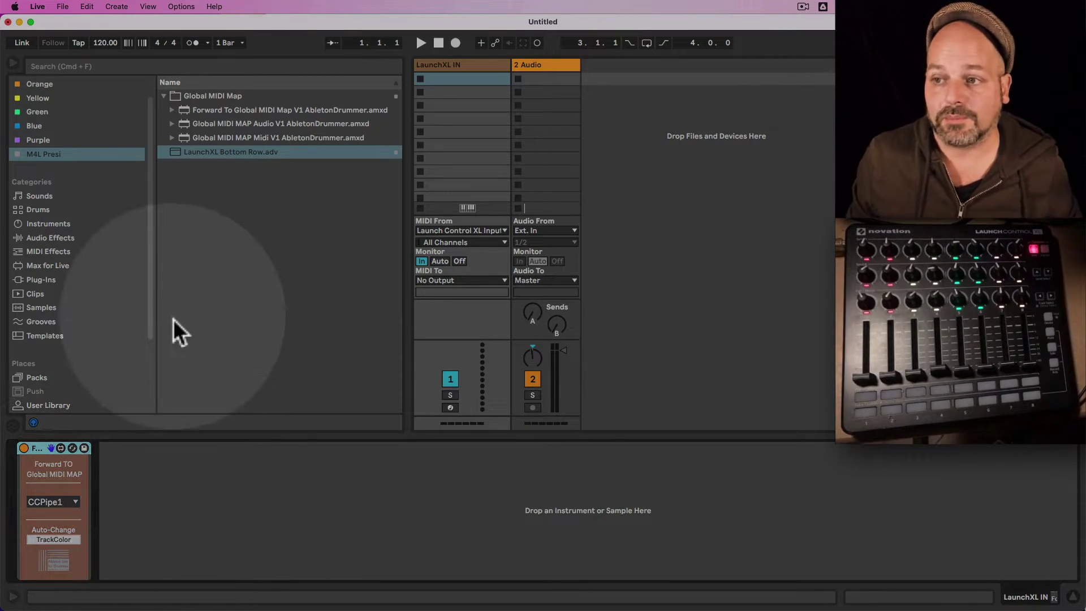
pyautogui.moveTo(511, 67); pyautogui.dragTo(457, 68)
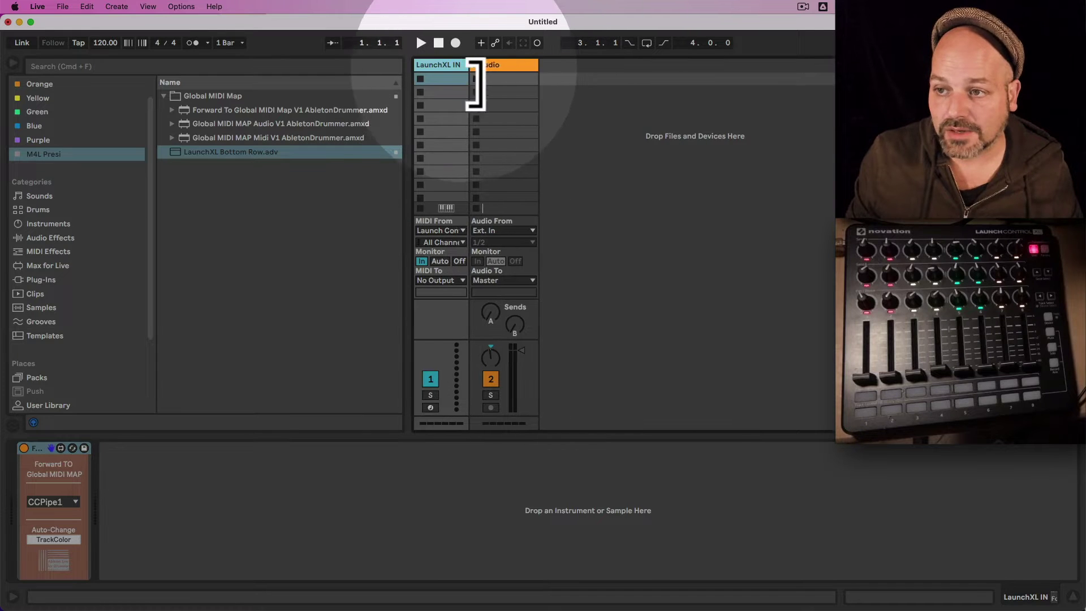
# Add a MIDI track after the 2 Audio track and load the Global MIDI MAP Midi V1 device onto it
pyautogui.click(480, 66)
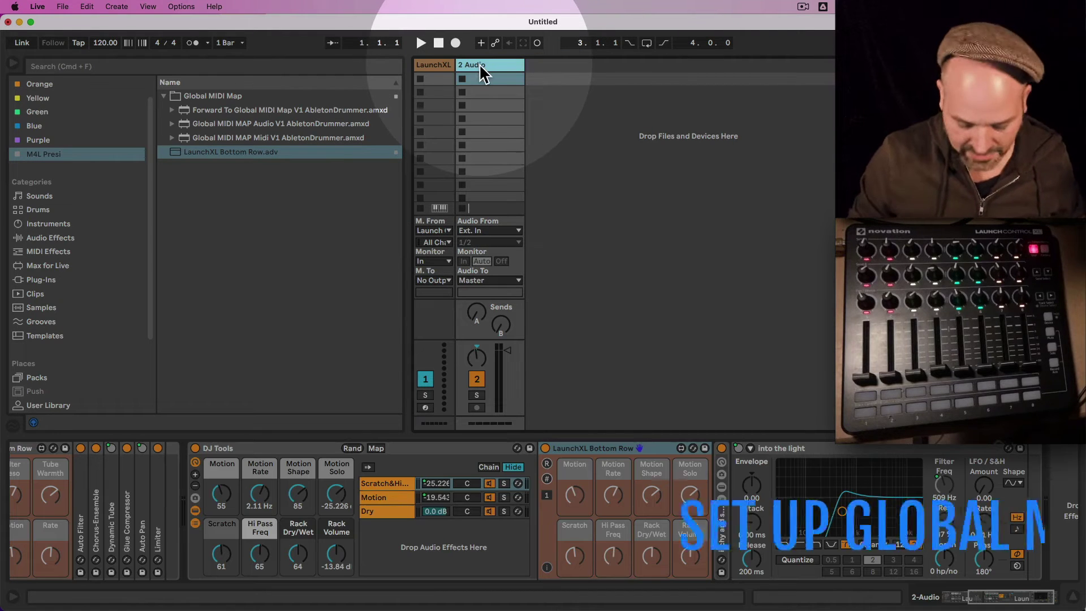
pyautogui.press('super+shift+t')
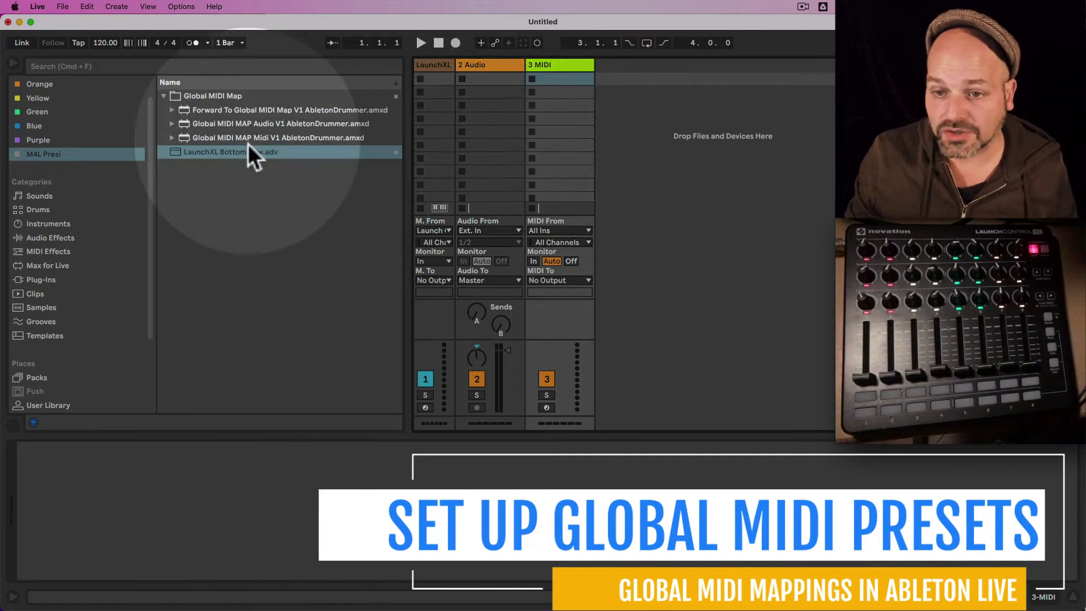
pyautogui.click(284, 138)
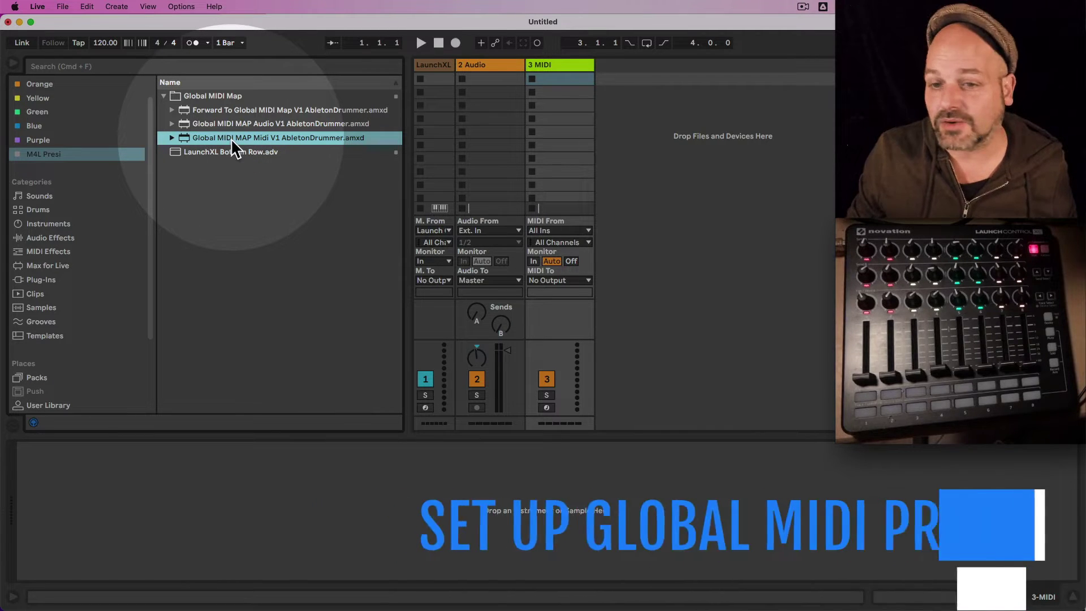
pyautogui.click(252, 123)
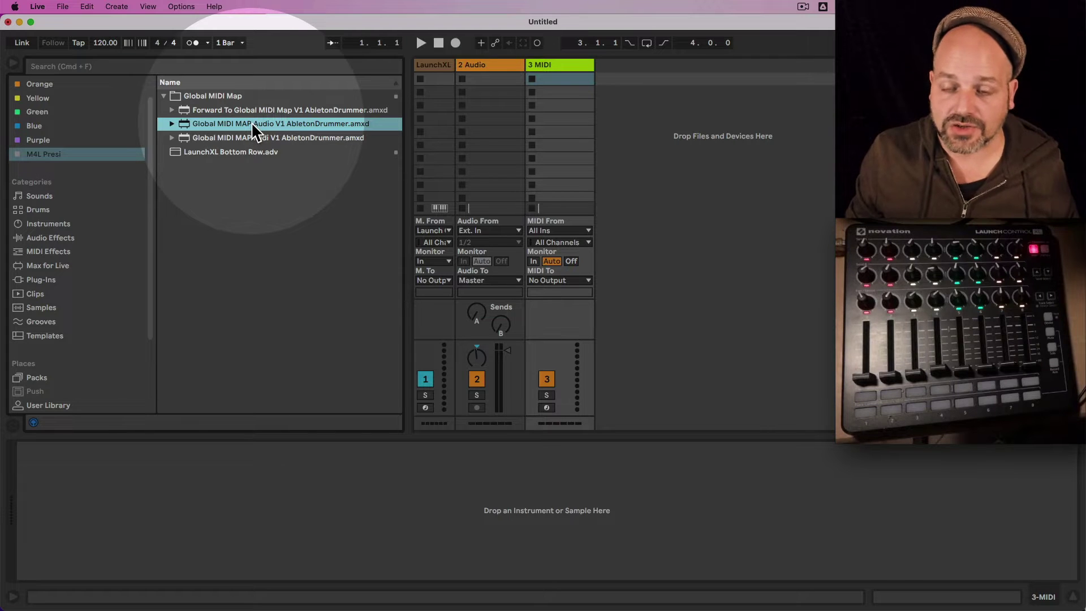
pyautogui.click(243, 139)
pyautogui.moveTo(229, 138); pyautogui.dragTo(560, 133)
# Group the Global MIDI MAP Midi V1 device into a MIDI Effect Rack
pyautogui.click(249, 451)
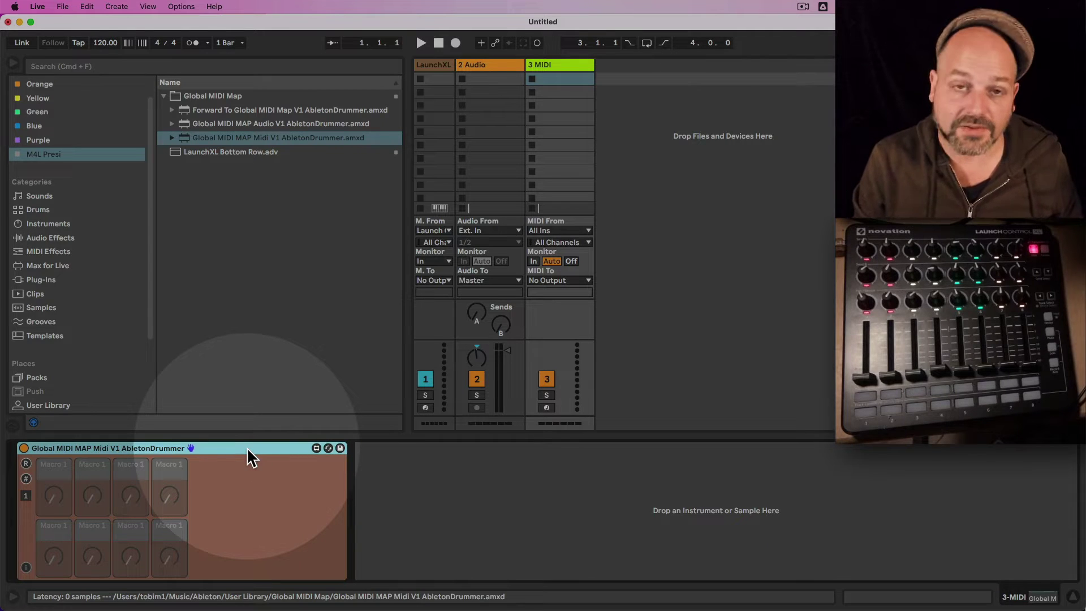
pyautogui.click(247, 449)
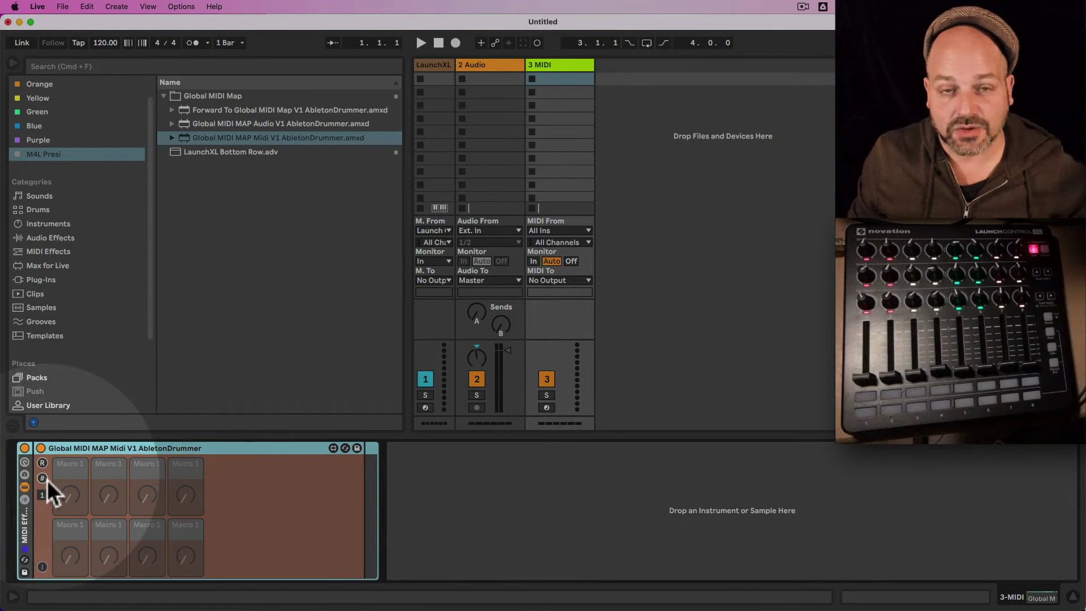
pyautogui.click(25, 510)
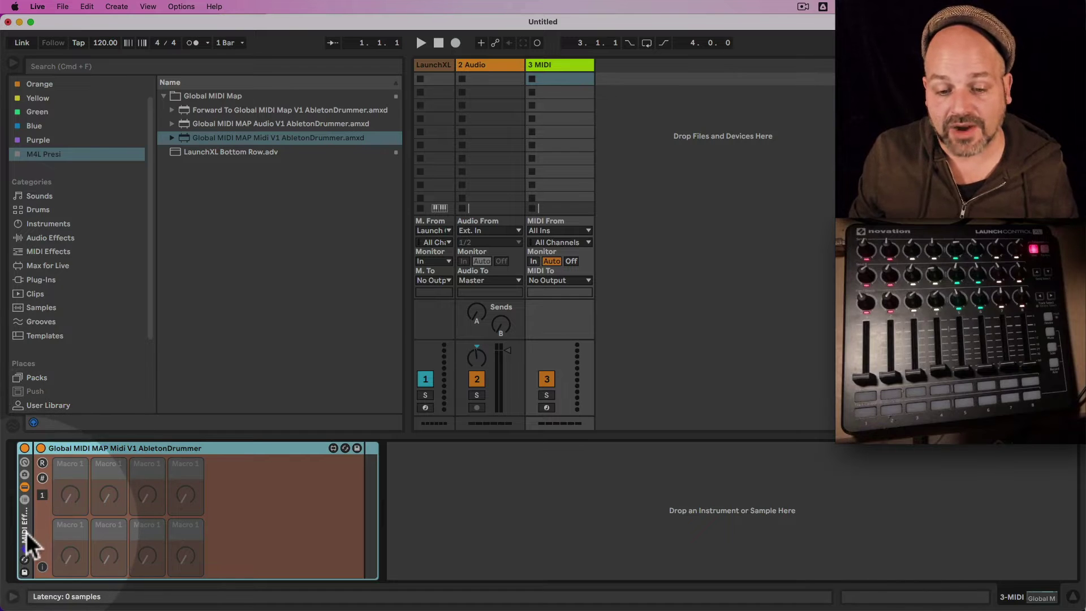
pyautogui.doubleClick(26, 532)
pyautogui.doubleClick(26, 532)
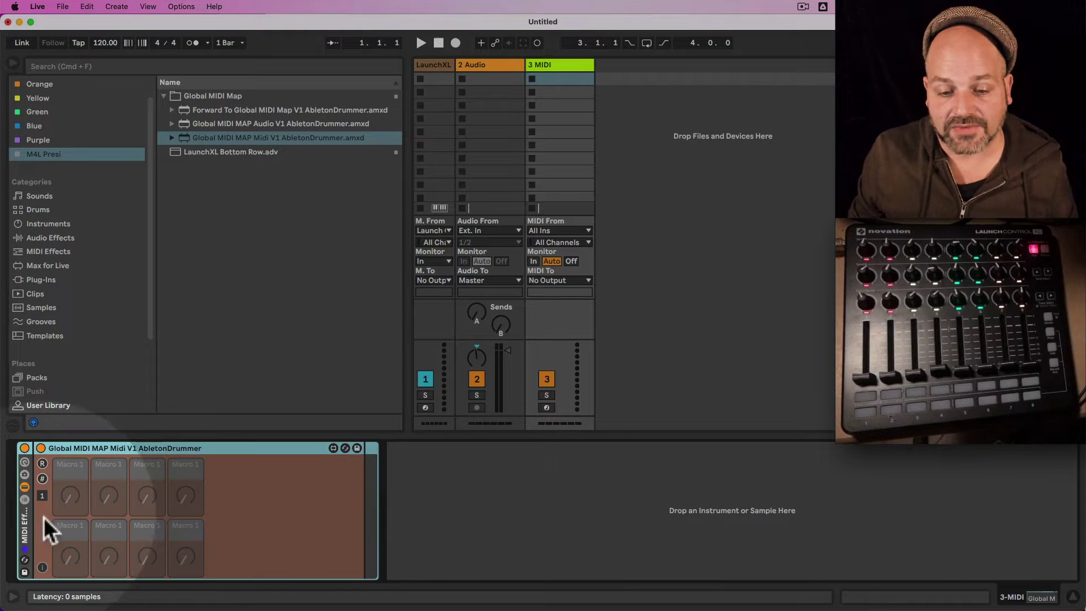
# Refresh the Global MIDI MAP device so it picks up the rack's eight macros
pyautogui.click(42, 479)
pyautogui.click(43, 478)
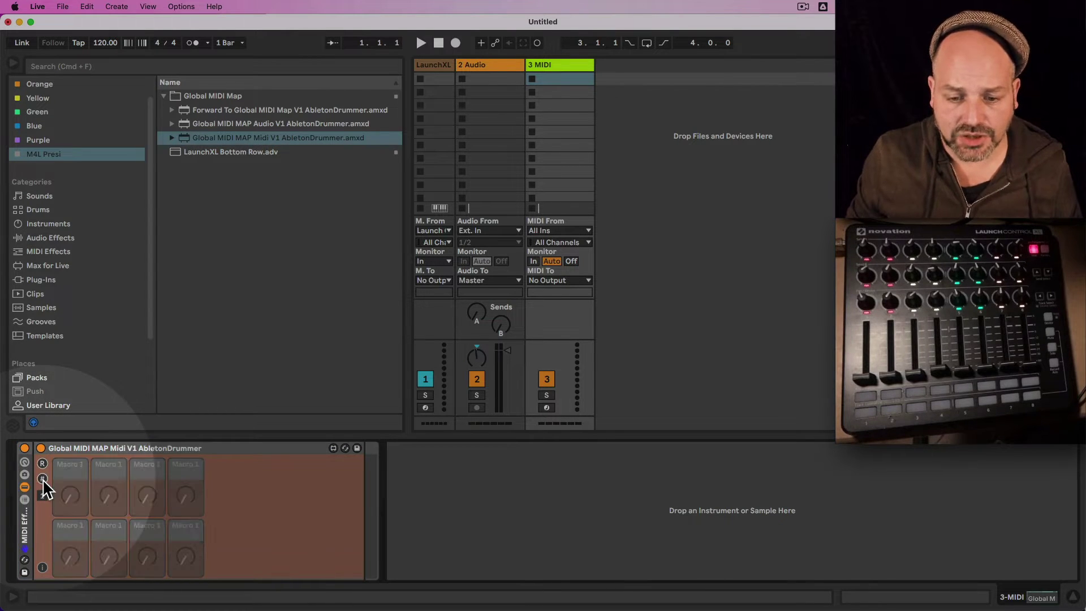
pyautogui.click(42, 464)
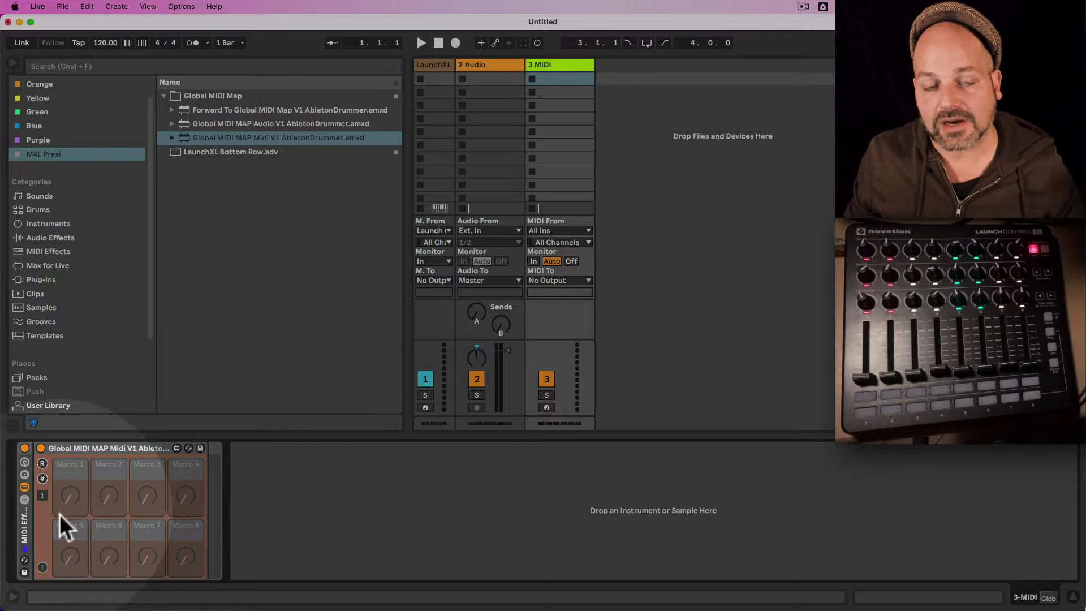
pyautogui.click(42, 478)
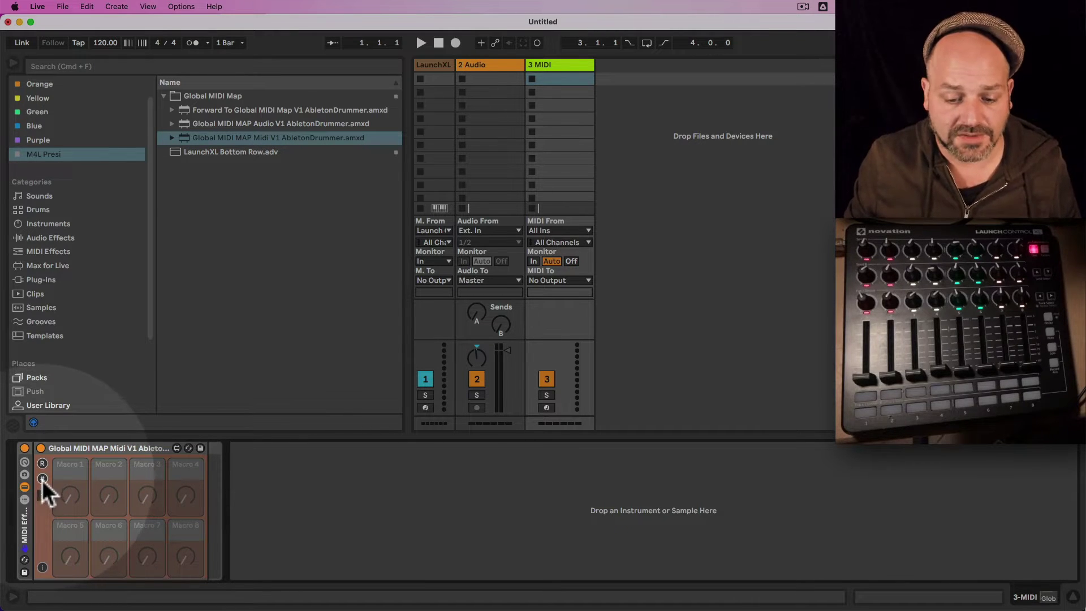
# Show the MIDI Effect Rack's macro controls and increase the number of macros to 16
pyautogui.click(24, 461)
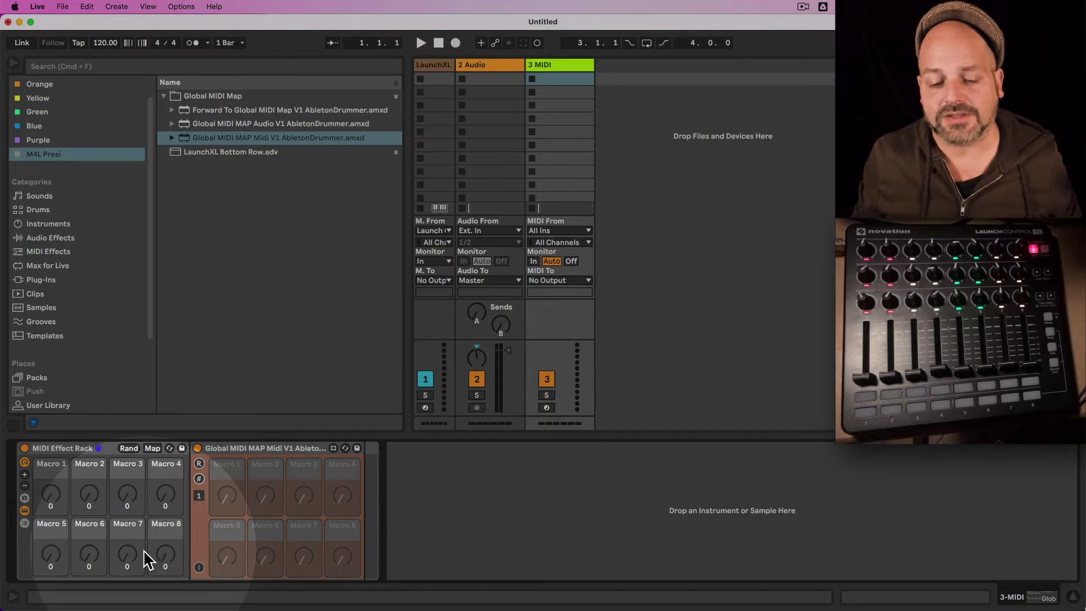
pyautogui.click(24, 475)
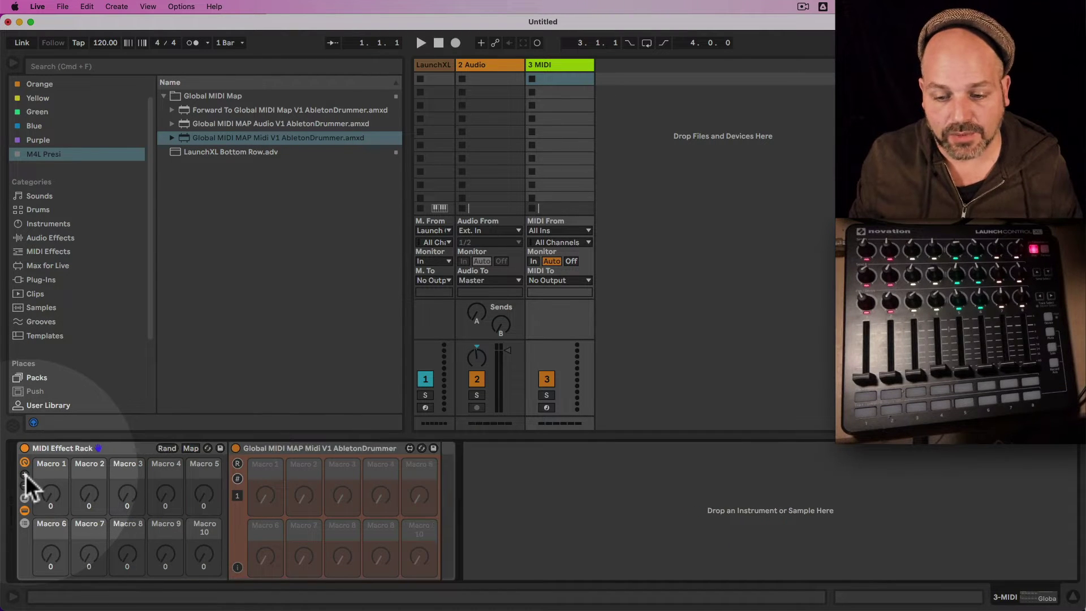
pyautogui.click(24, 474)
pyautogui.click(24, 474)
pyautogui.click(25, 475)
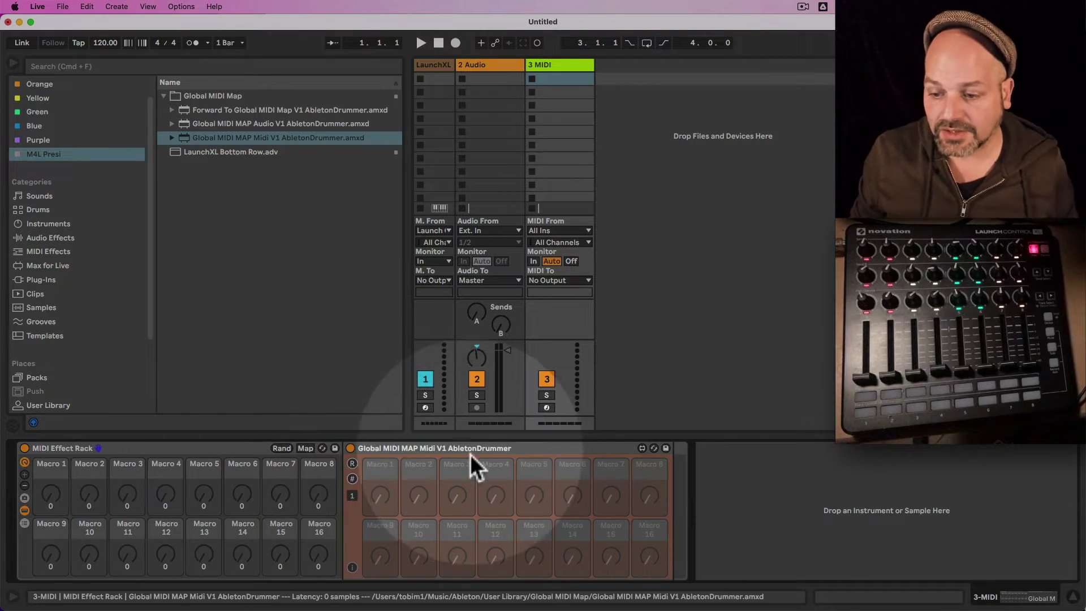
# Display the CC#In number fields for all macros in the Global MIDI MAP device
pyautogui.click(449, 449)
pyautogui.click(238, 449)
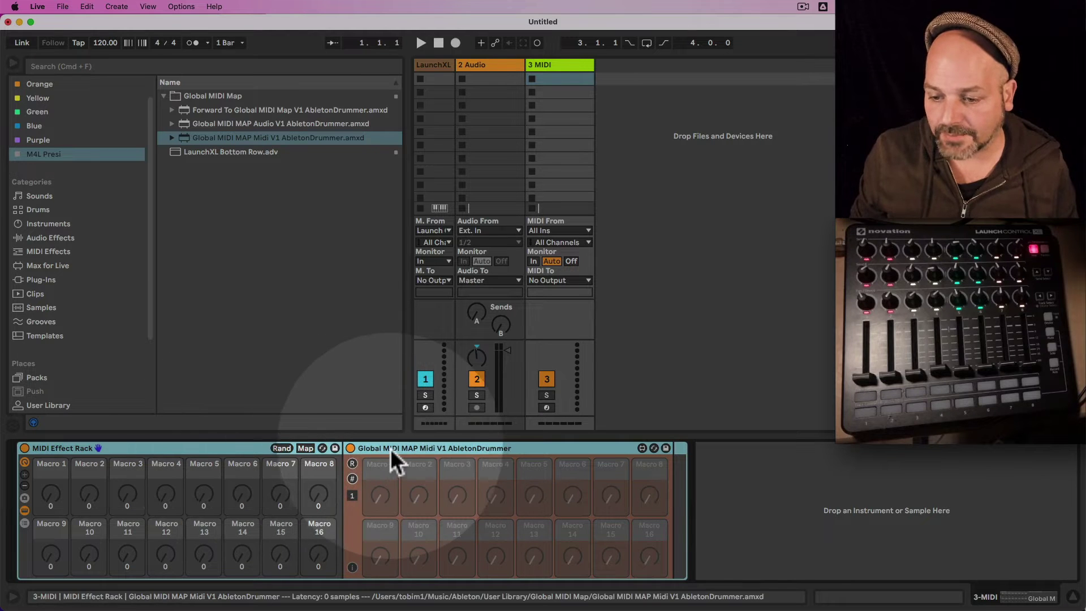
pyautogui.click(353, 481)
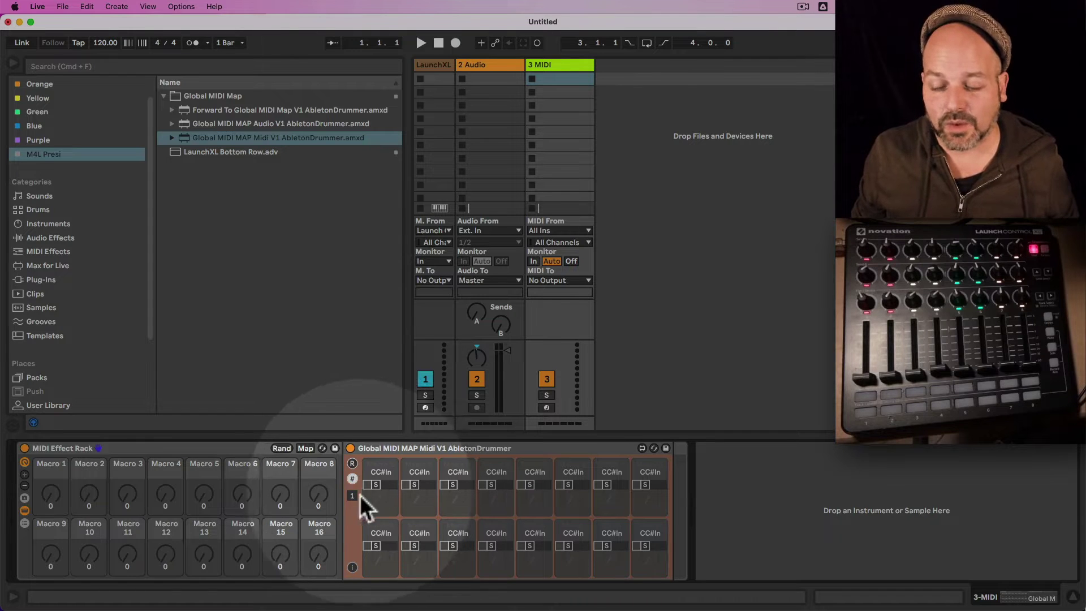
# Check the CCPipe options of the forwarding device on the LaunchXL IN track, and return to the 3 MIDI track
pyautogui.click(442, 68)
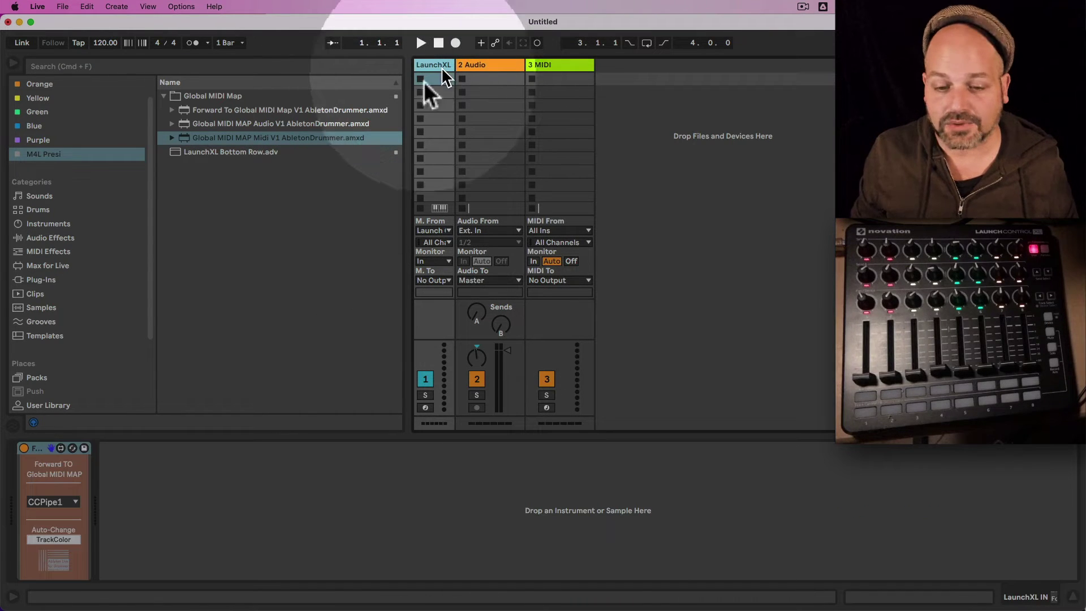
pyautogui.click(73, 501)
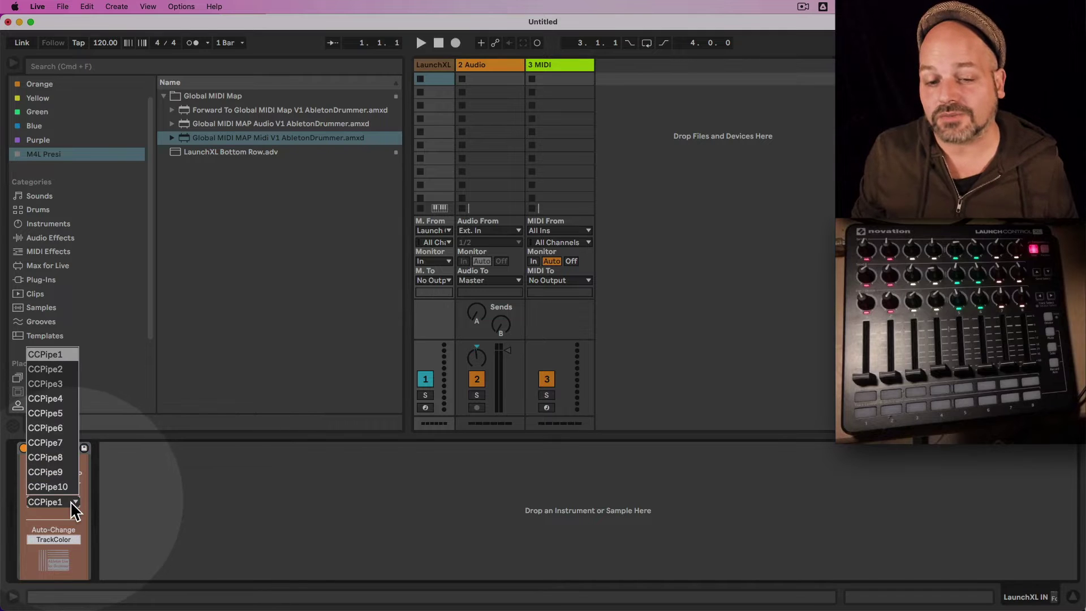
pyautogui.click(70, 501)
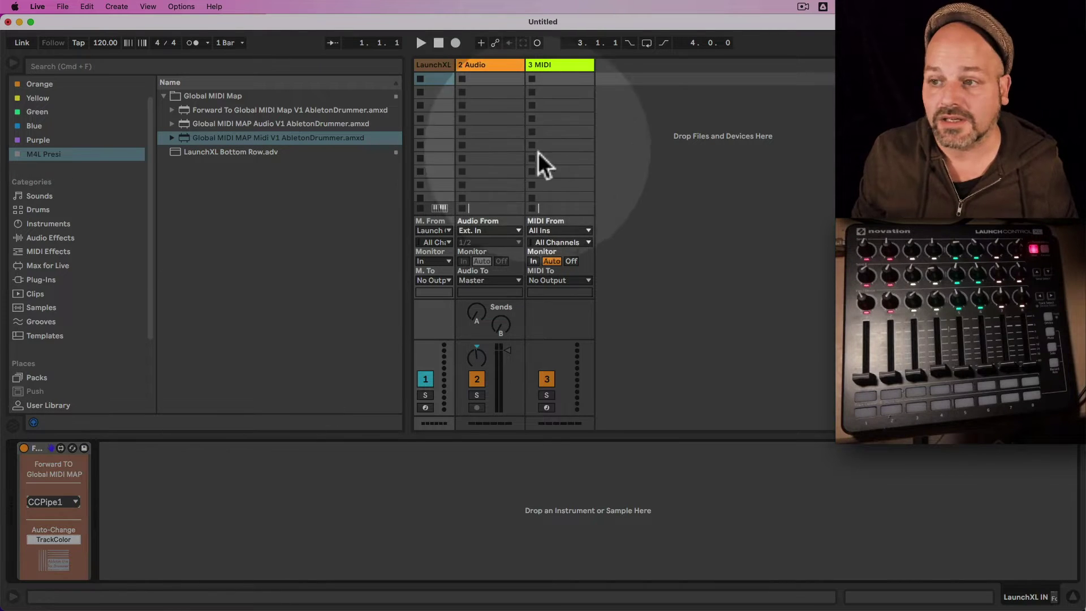
pyautogui.click(551, 67)
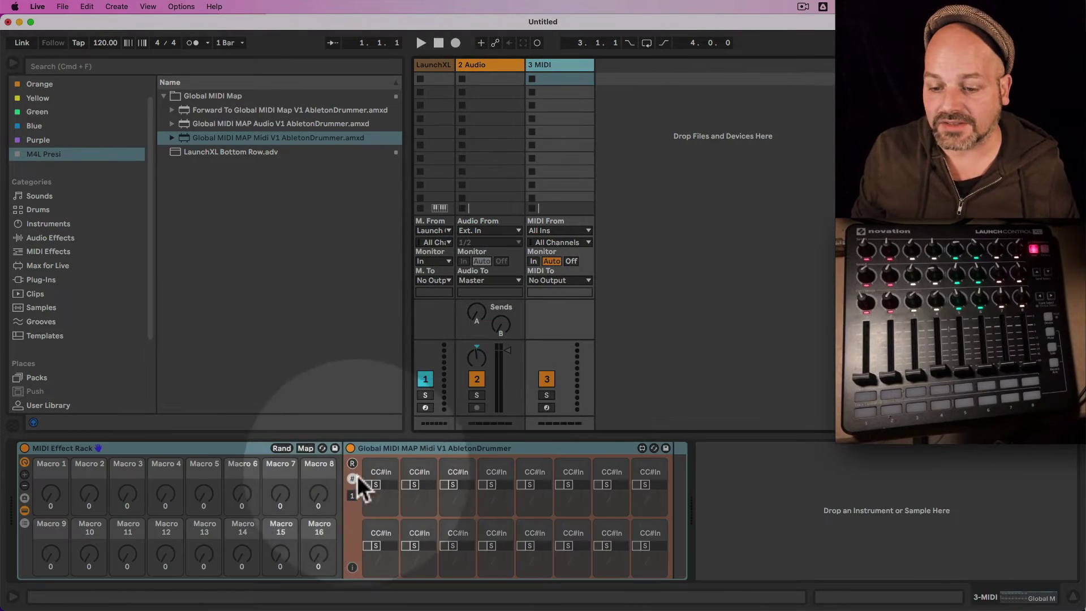
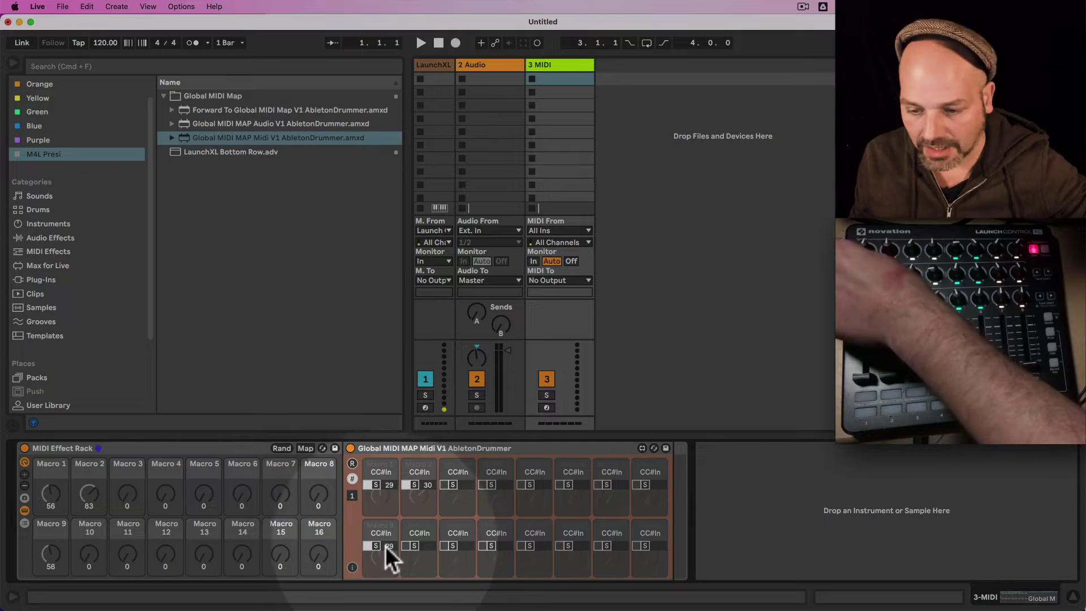
# Learn CC numbers 30 to 36 from the controller's knobs for Macros 10 to 16 in the Global MIDI MAP device
pyautogui.click(406, 545)
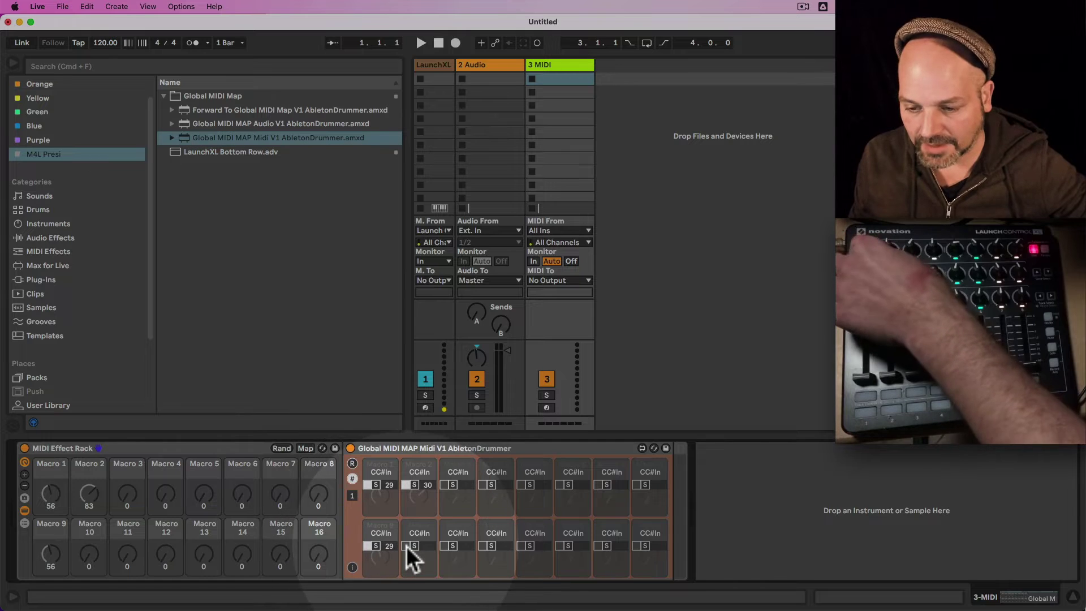
pyautogui.click(443, 546)
pyautogui.click(481, 545)
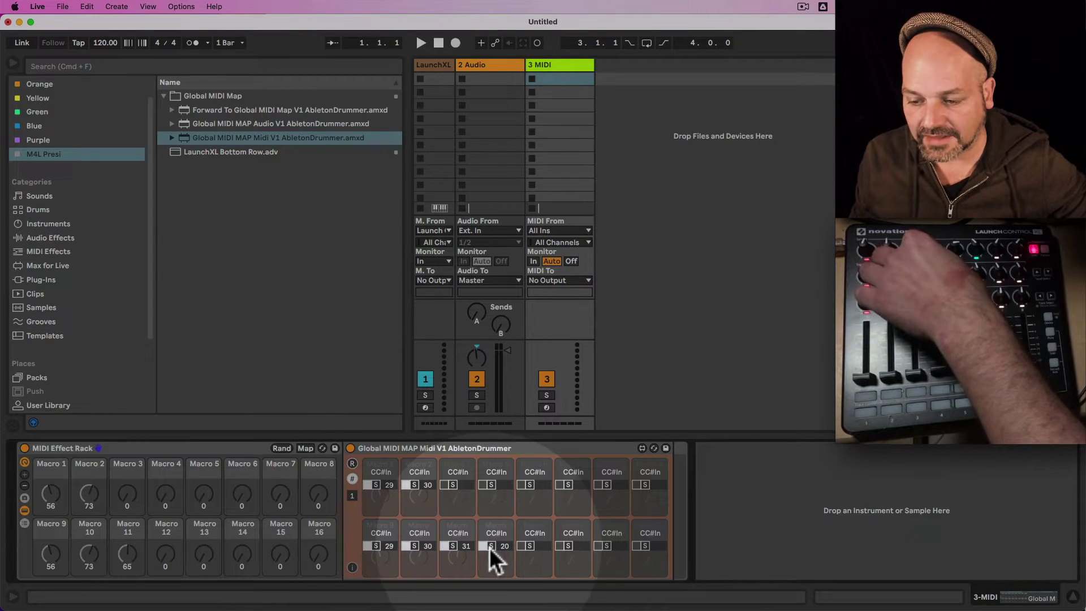
pyautogui.click(521, 546)
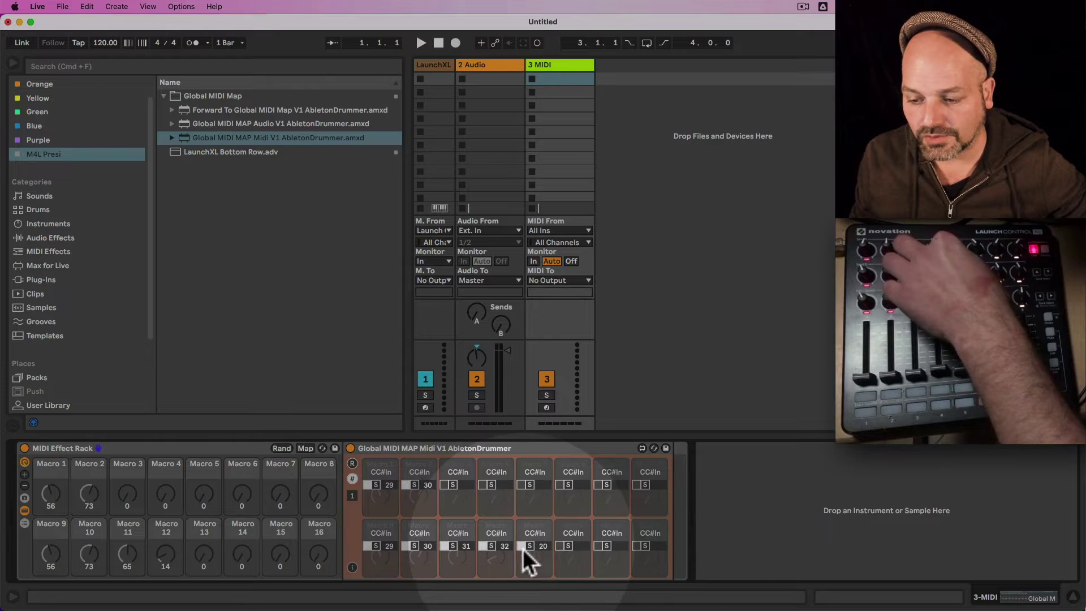
pyautogui.click(560, 547)
pyautogui.click(597, 545)
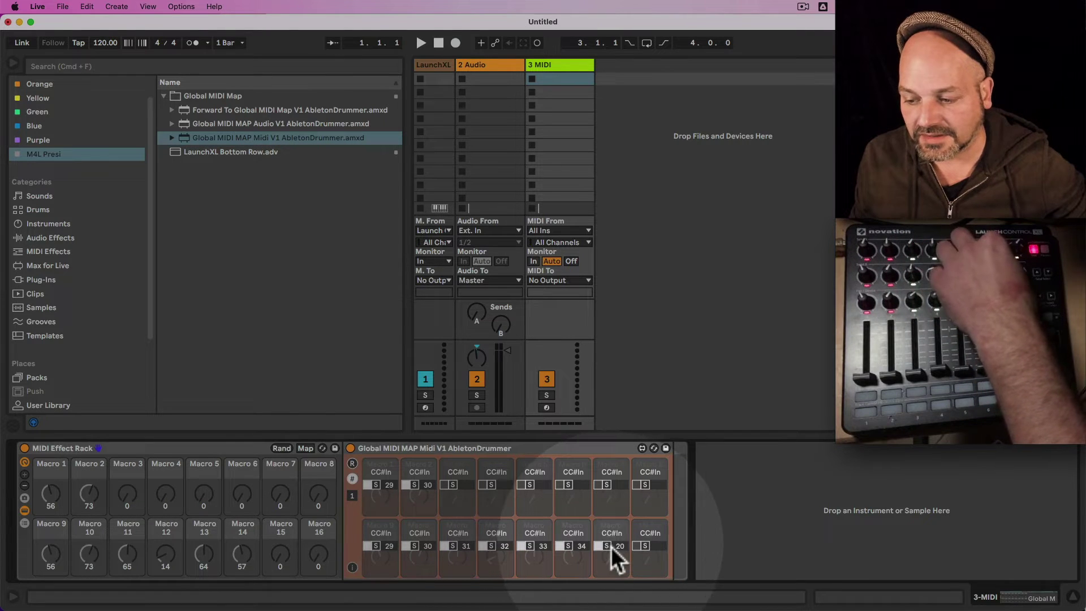
pyautogui.click(637, 546)
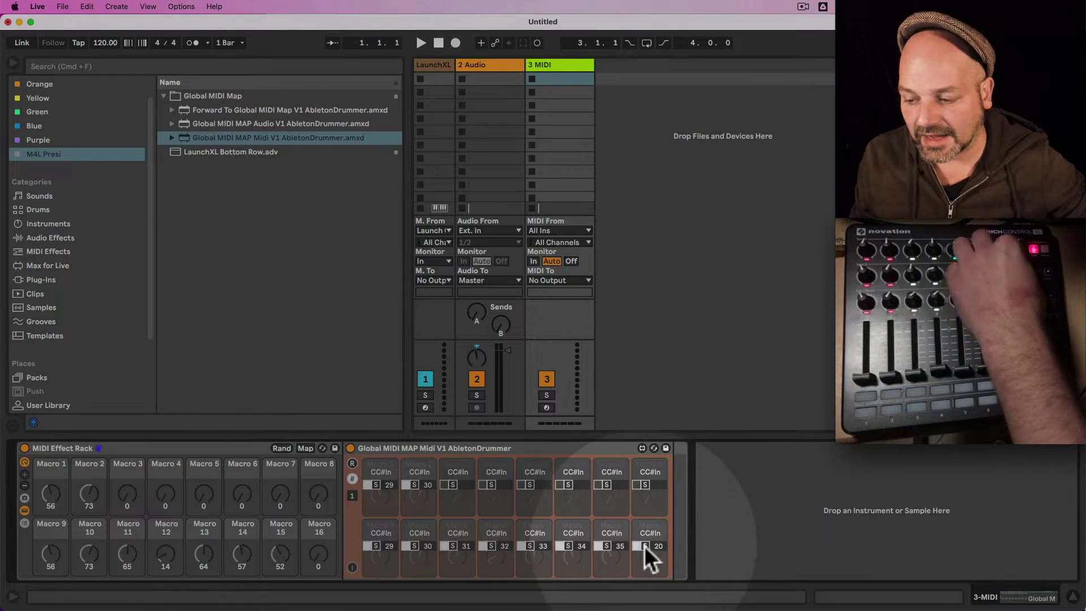
# Learn the other knob row, from CC 13 upward, for Macros 1 to 8, and hide the CC number fields
pyautogui.click(376, 485)
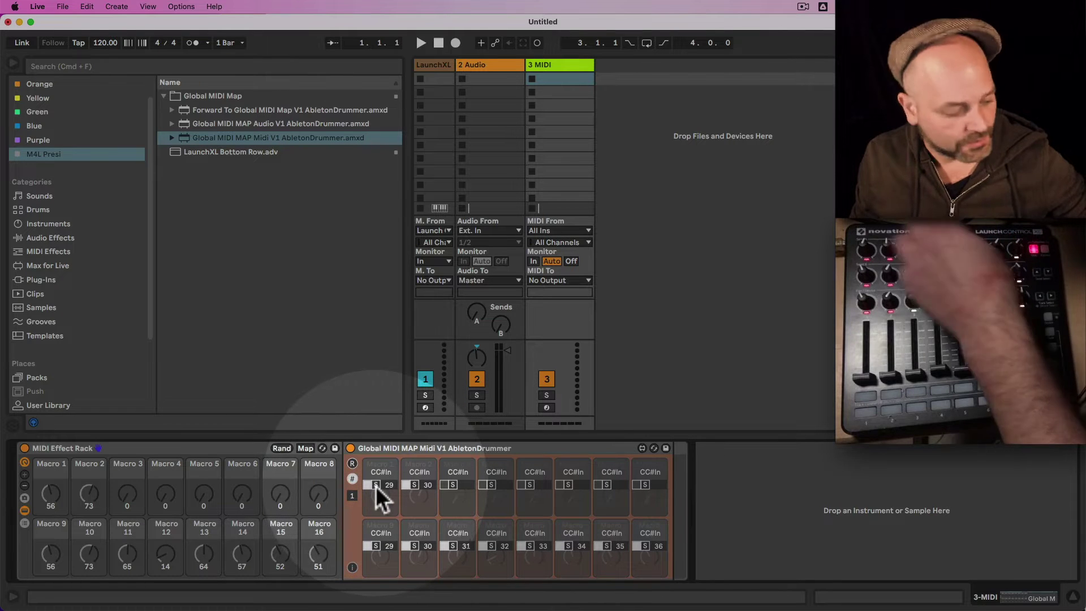
pyautogui.click(406, 485)
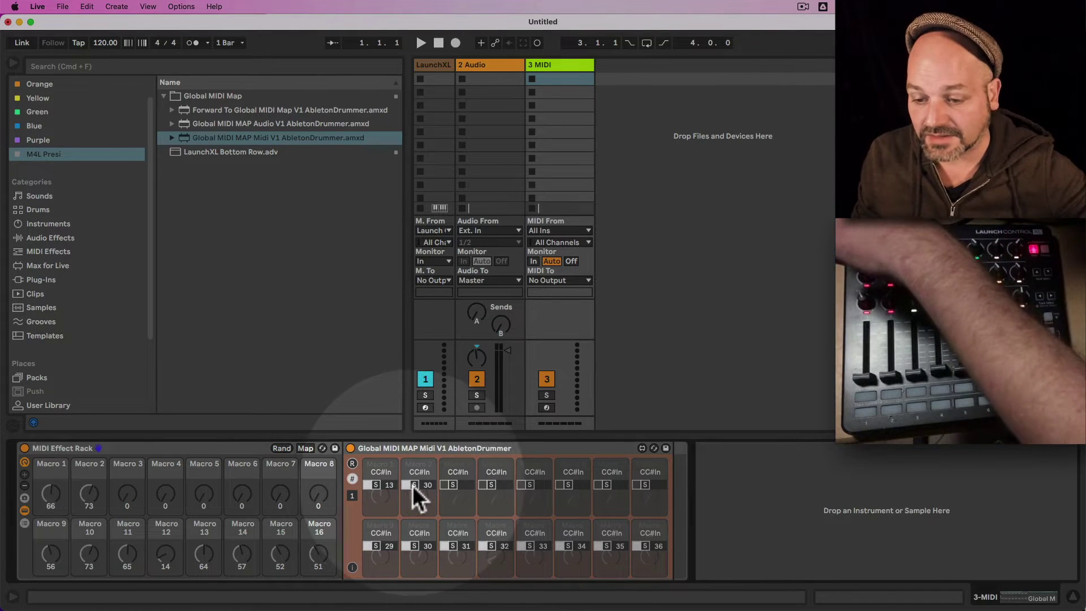
pyautogui.click(445, 486)
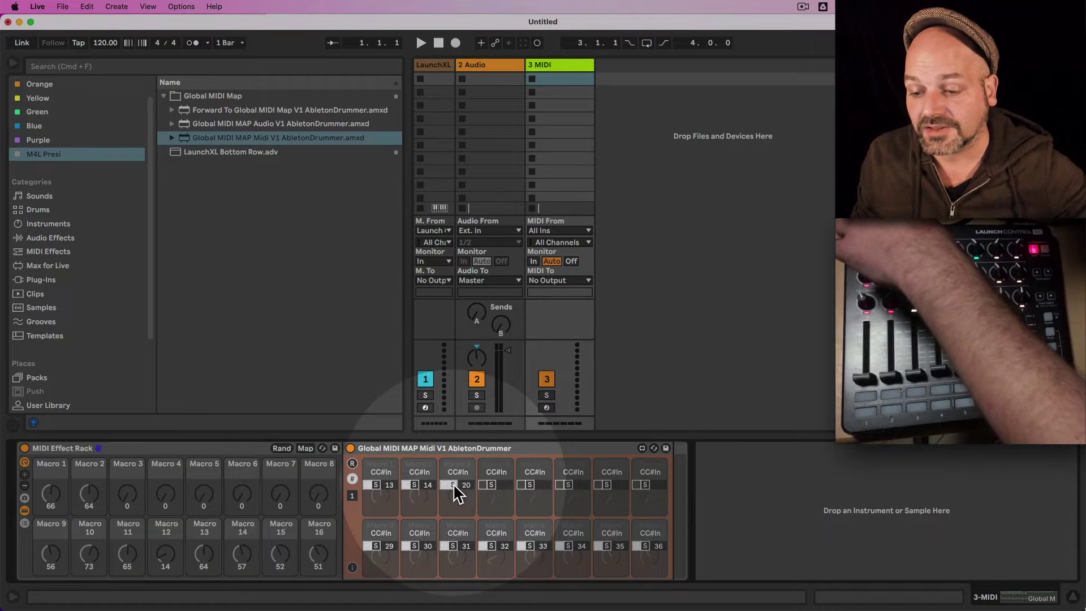
pyautogui.click(484, 484)
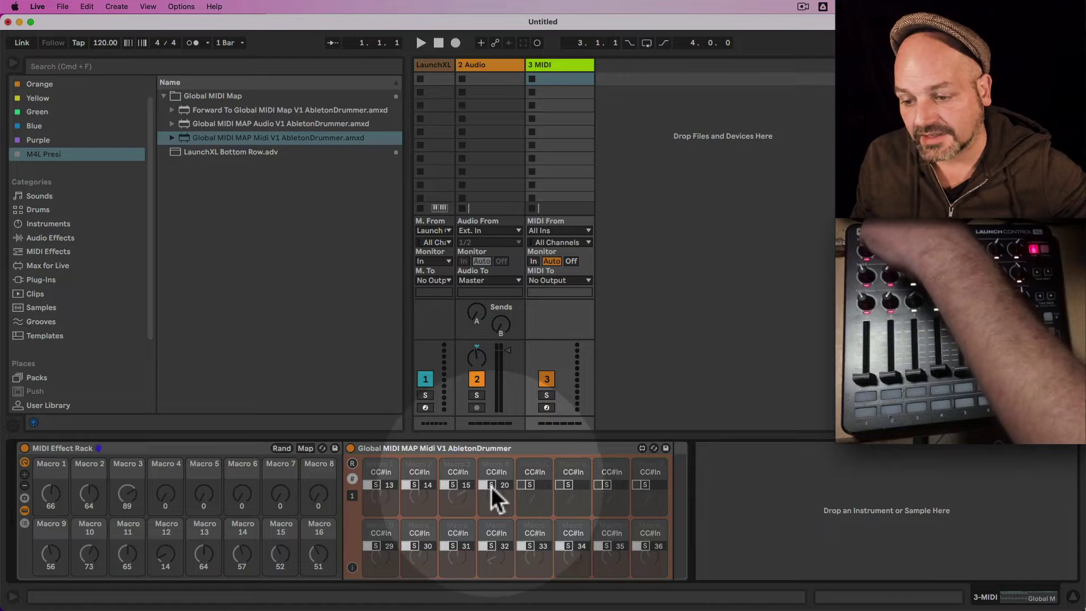
pyautogui.click(521, 486)
pyautogui.click(558, 485)
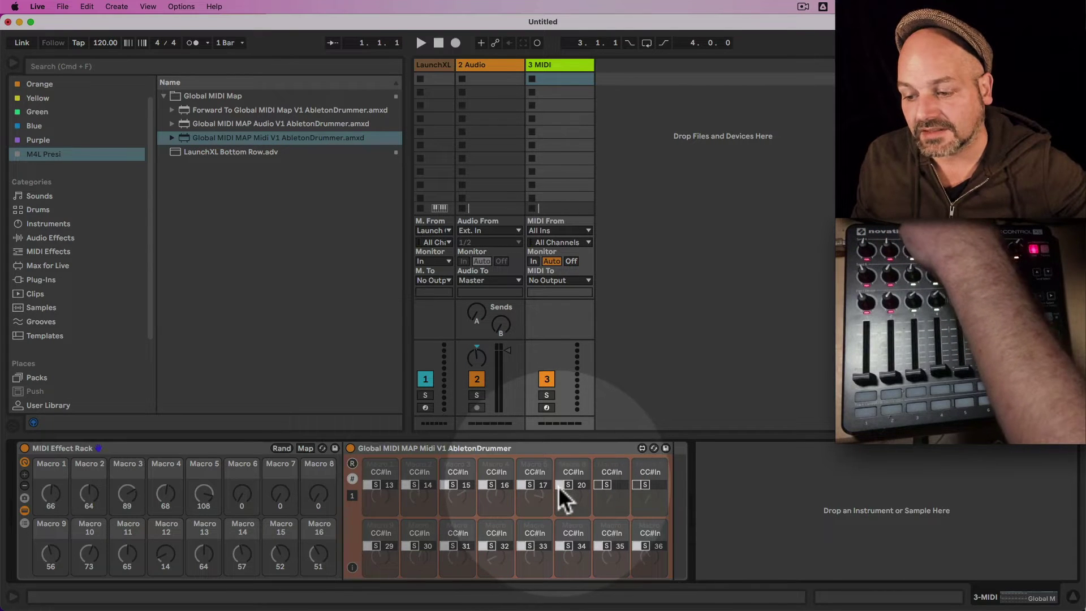
pyautogui.click(601, 484)
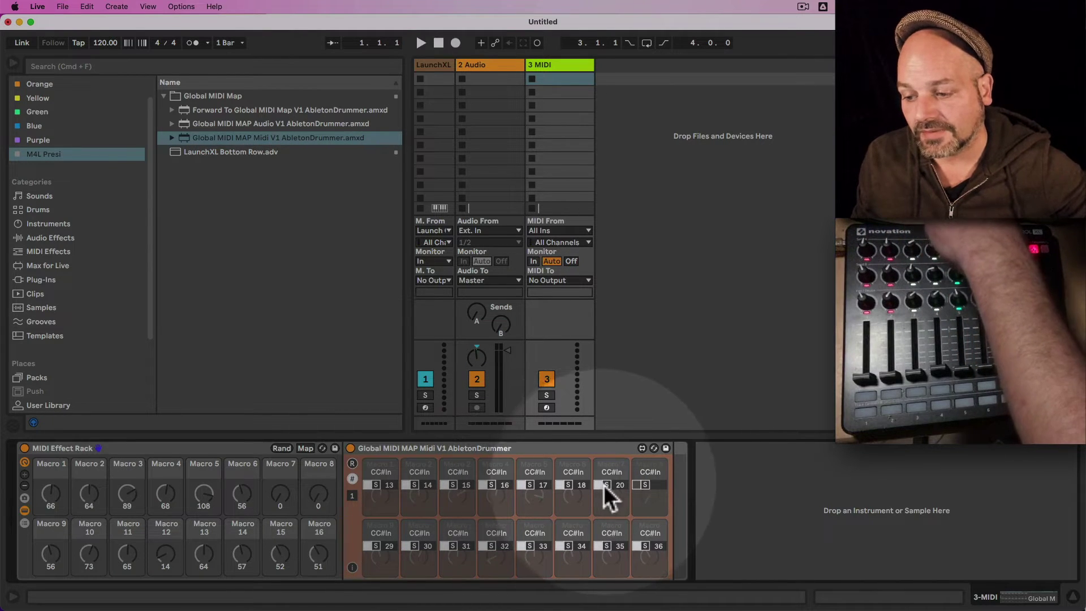
pyautogui.click(638, 485)
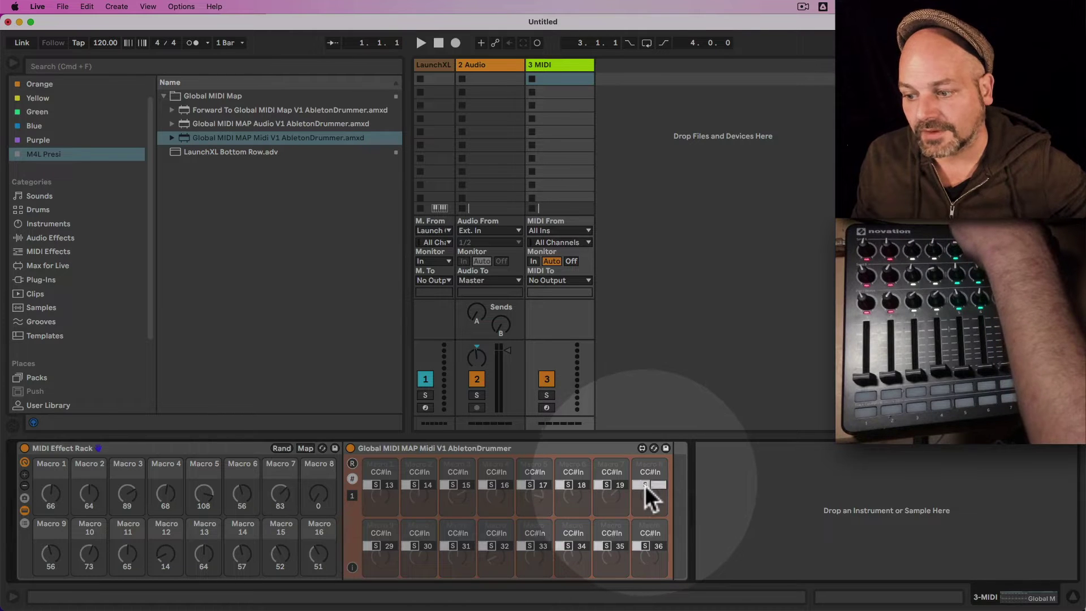
pyautogui.click(352, 480)
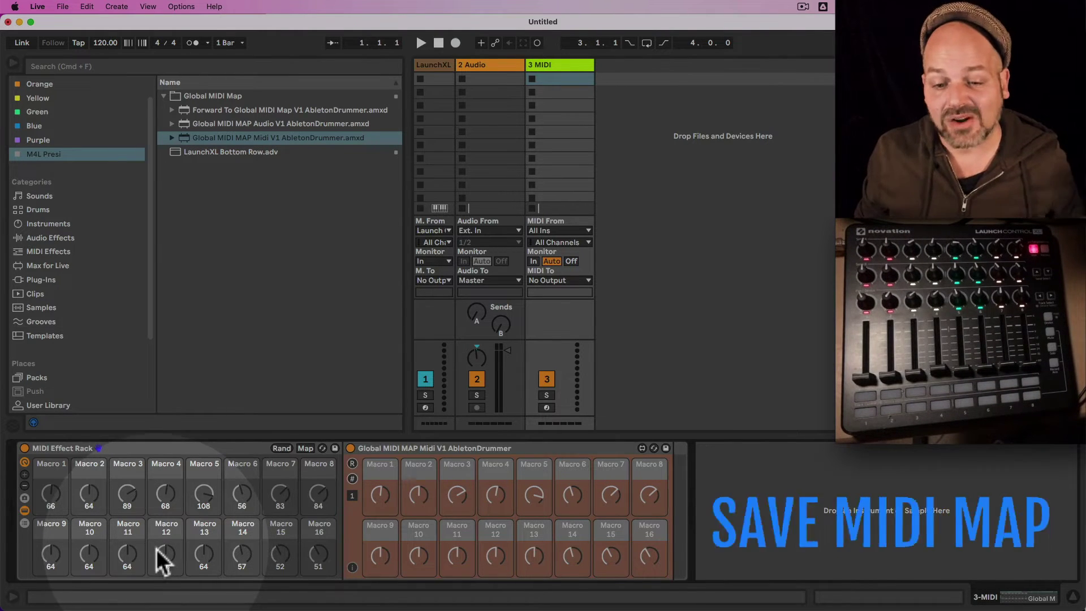
# Rename the Global MIDI MAP device as XL LControl Mid+Row
pyautogui.click(388, 449)
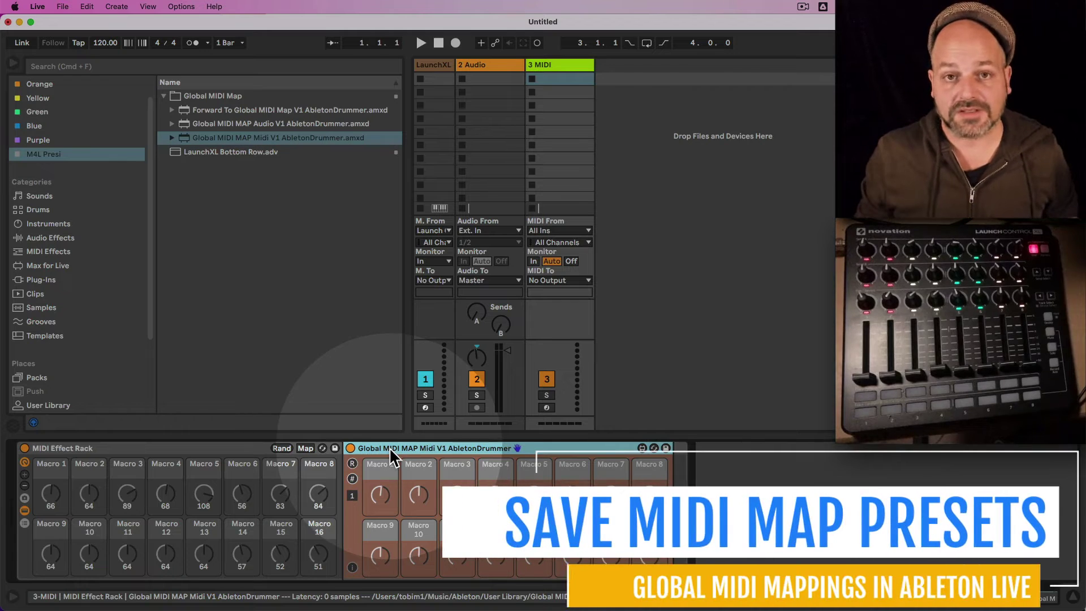
pyautogui.press('super+r')
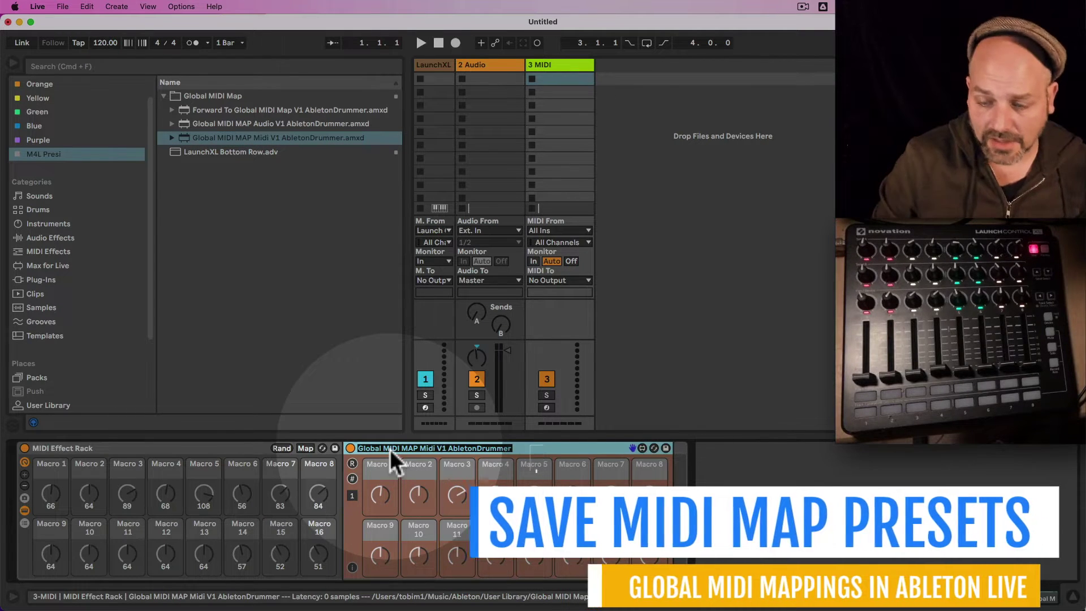
pyautogui.write('XL LControl Mid+')
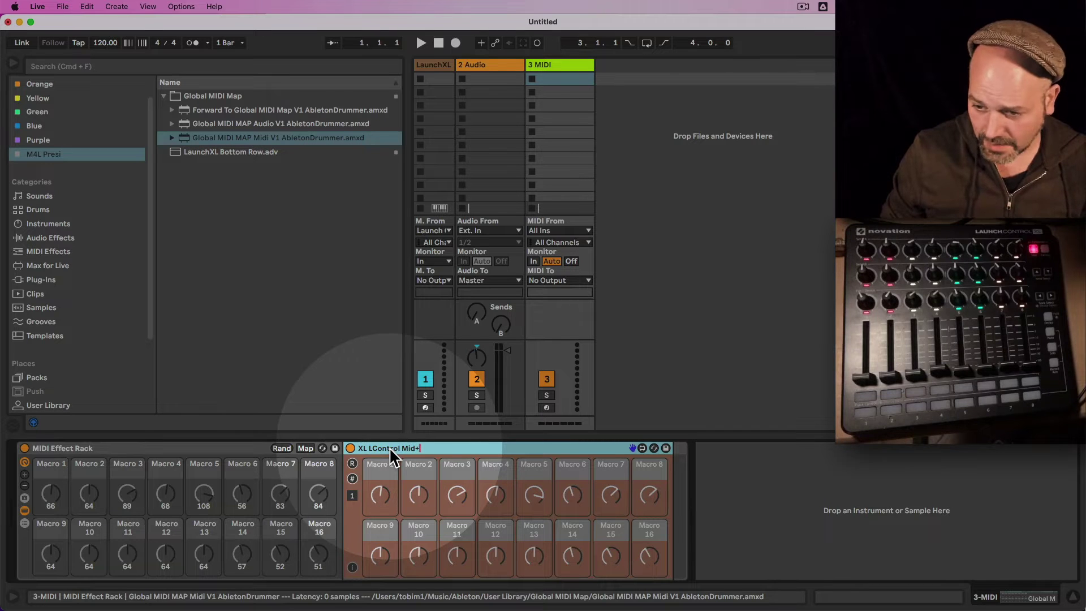
pyautogui.write('Row')
pyautogui.press('Return')
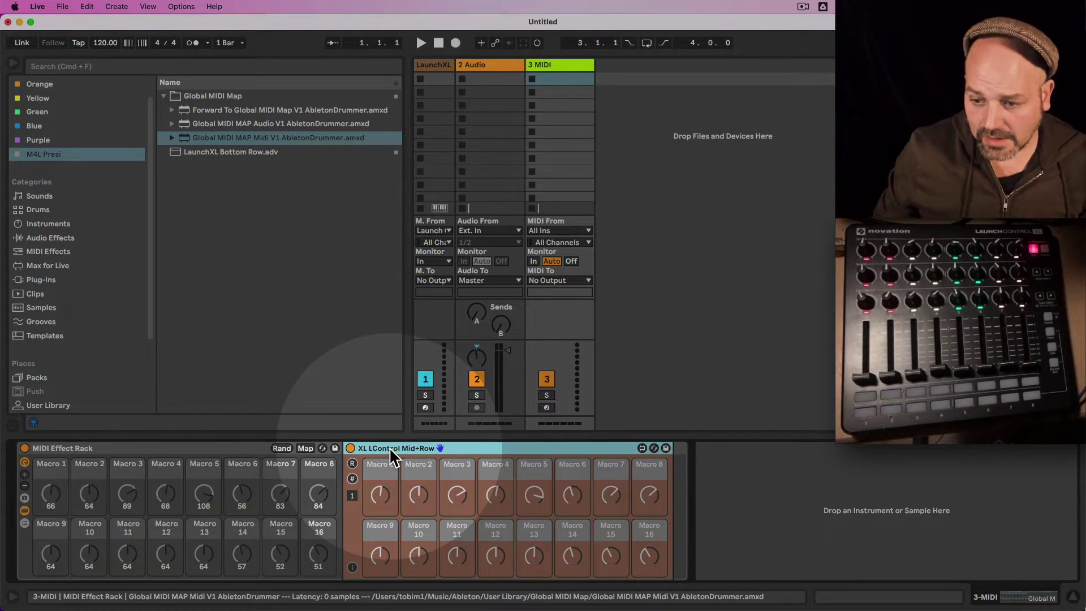
# Save the XL LControl Mid+Row device as a preset in the User Library, copying its files and keeping its name
pyautogui.scroll(-3, 52, 349)
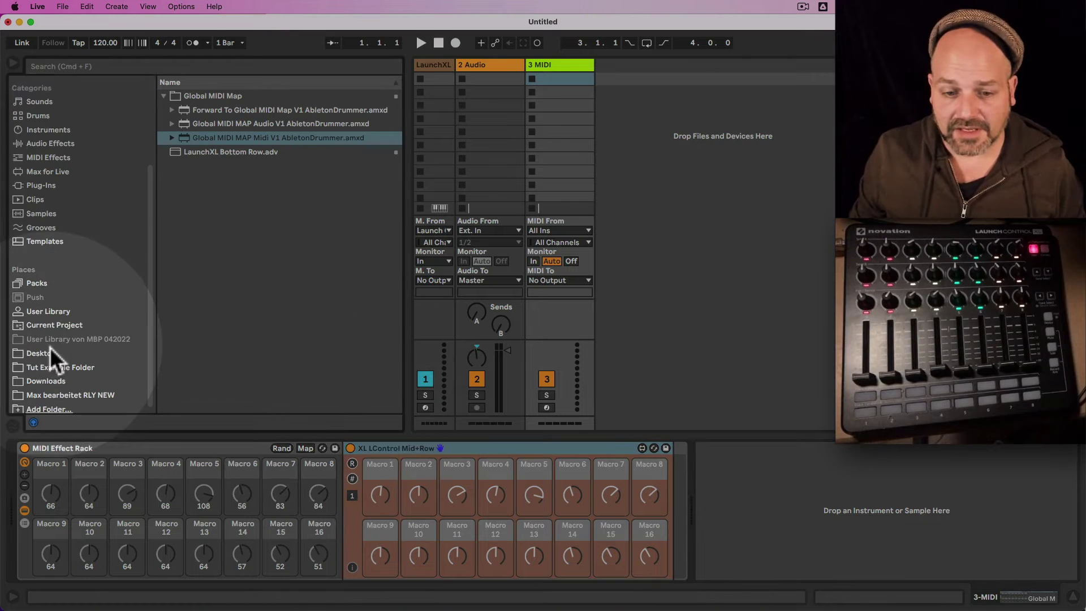
pyautogui.click(53, 310)
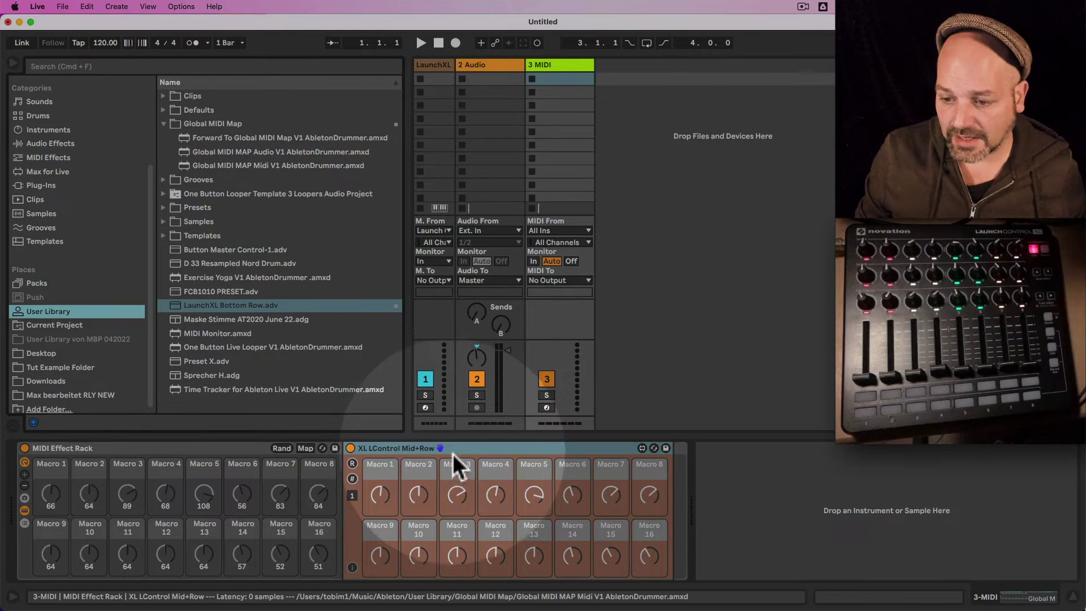
pyautogui.moveTo(453, 454); pyautogui.dragTo(311, 399)
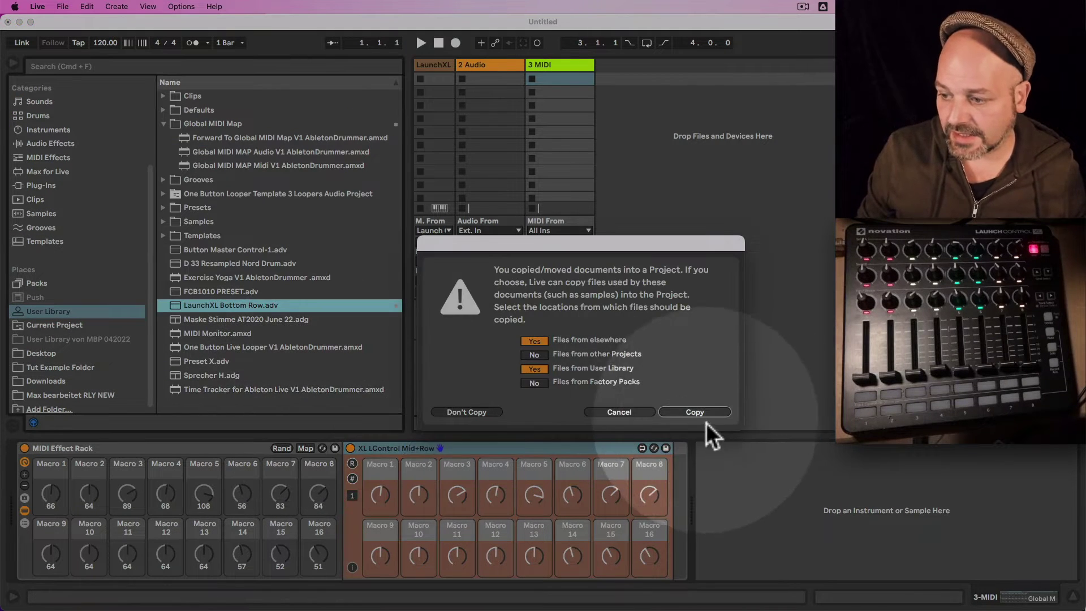
pyautogui.click(694, 413)
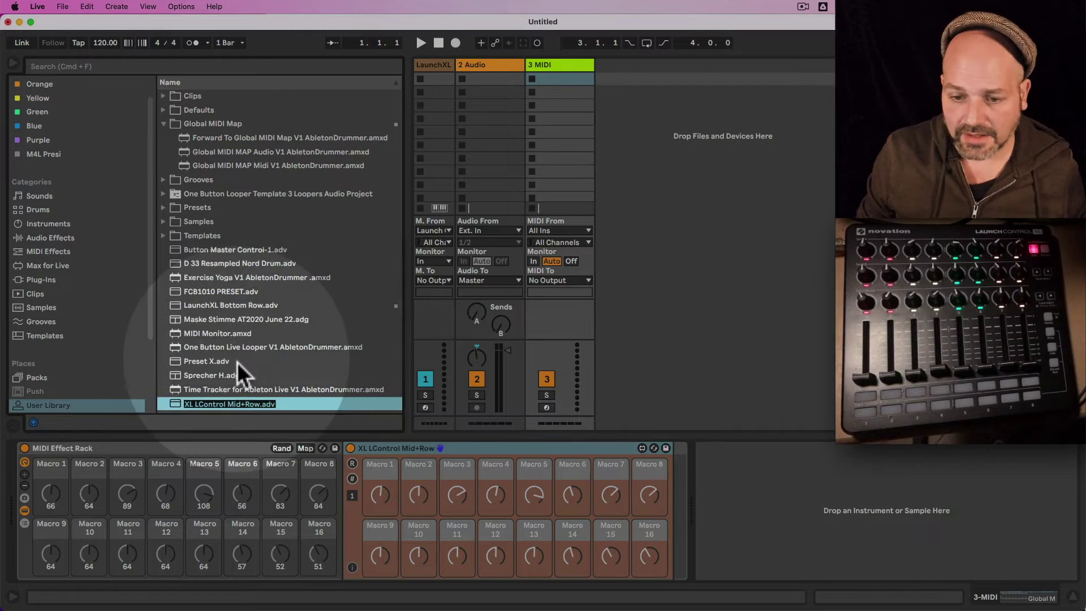
pyautogui.press('Return')
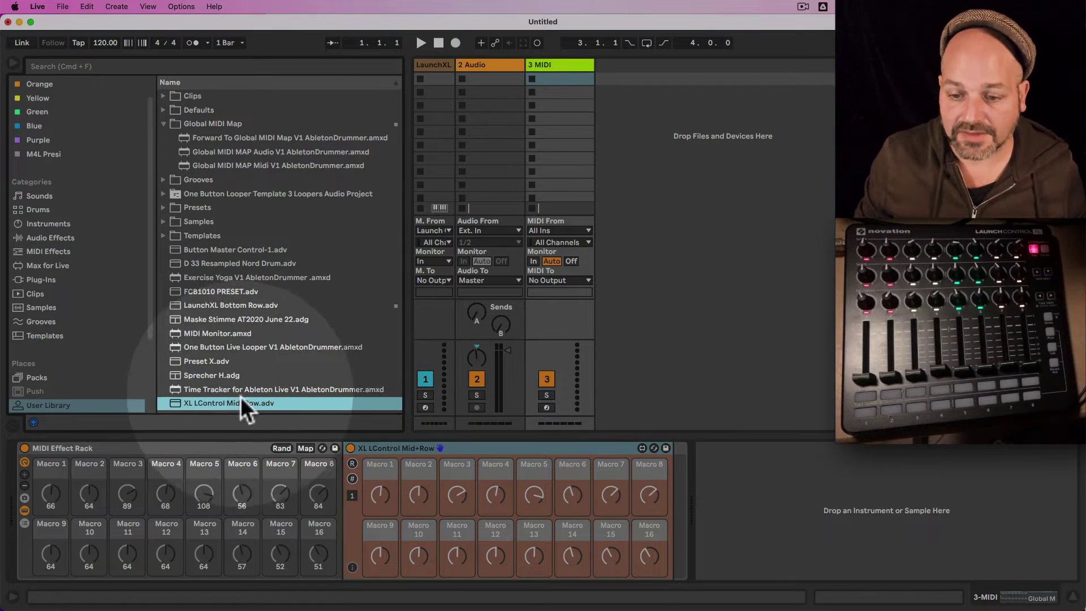
# Add the XL LControl Mid+Row preset to the M4L Presi collection and select it there
pyautogui.rightClick(254, 402)
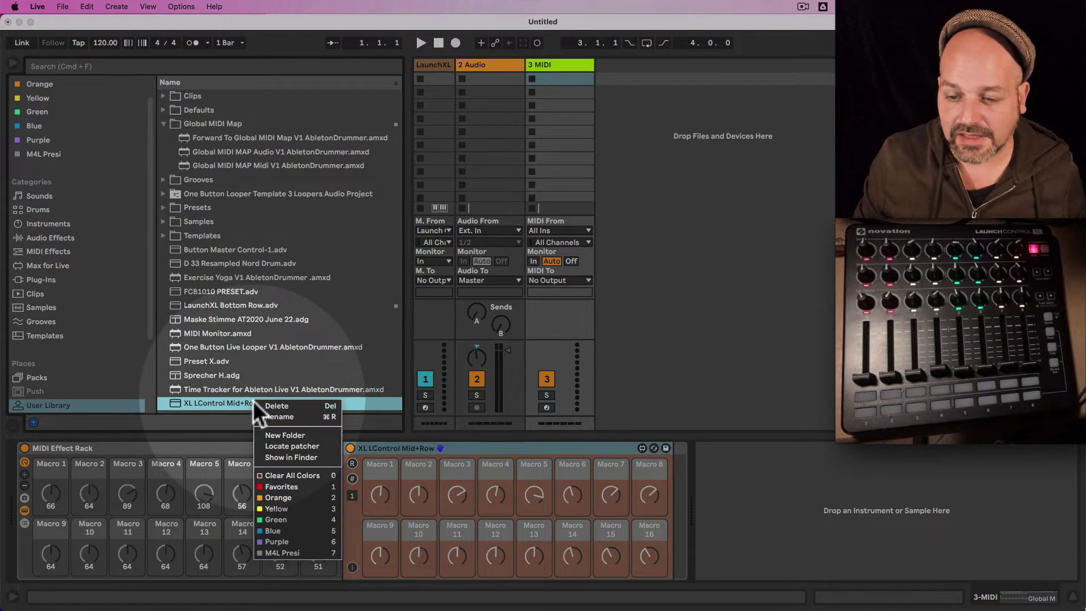
pyautogui.click(306, 554)
pyautogui.click(54, 157)
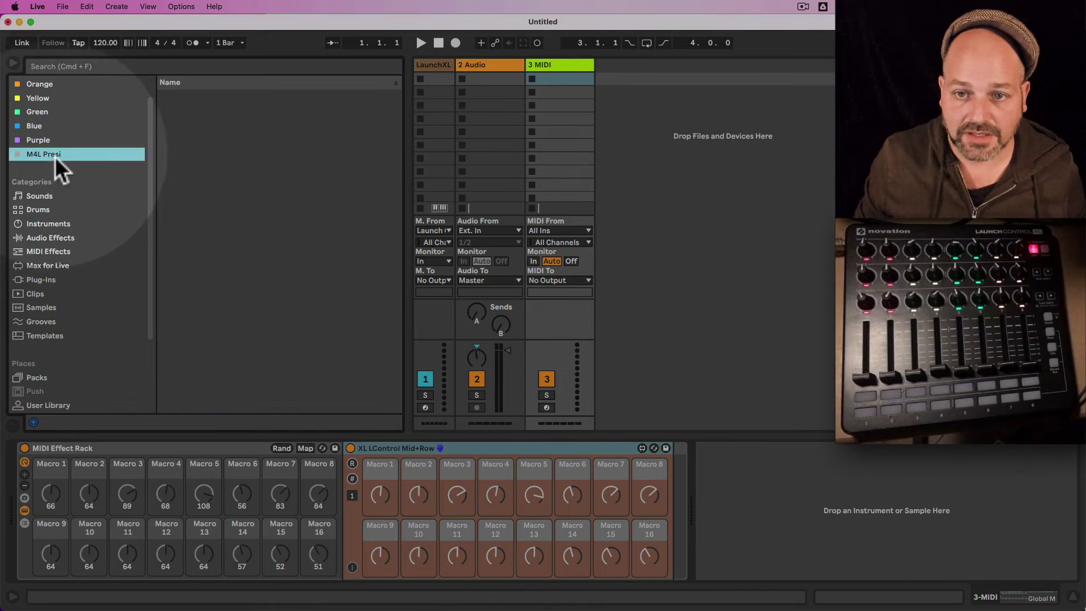
pyautogui.click(281, 165)
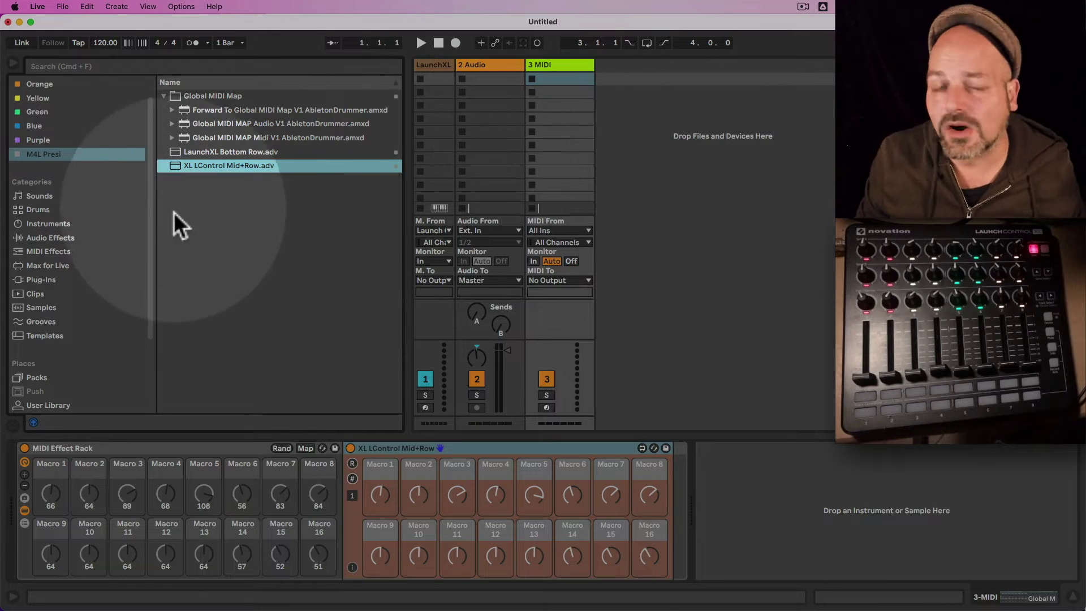
# Add a Pitch MIDI effect to the 3 MIDI track and delete the existing MIDI Effect Rack
pyautogui.click(55, 252)
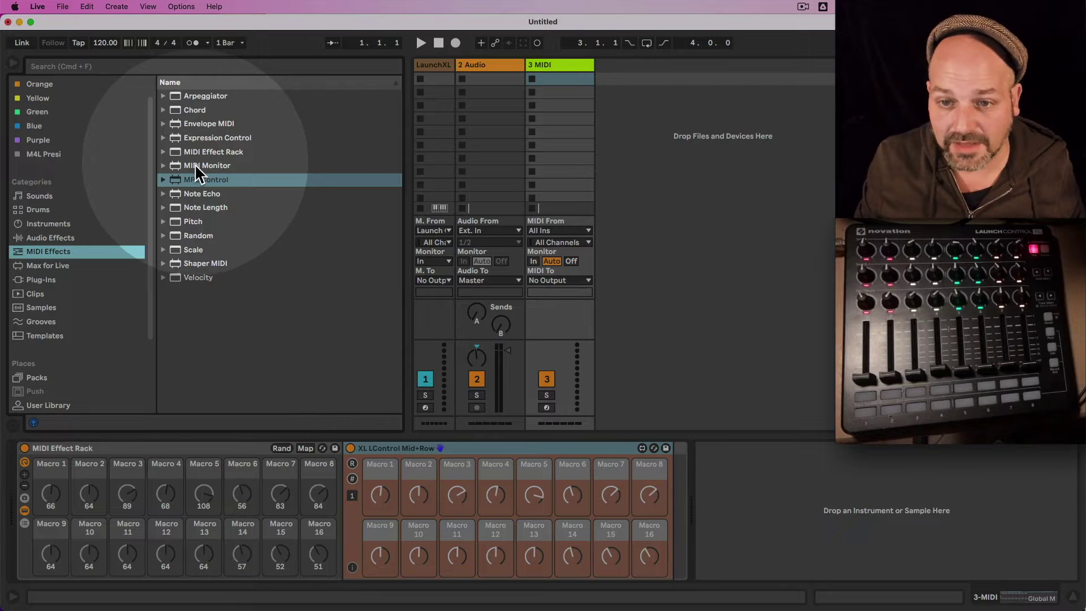
pyautogui.doubleClick(192, 222)
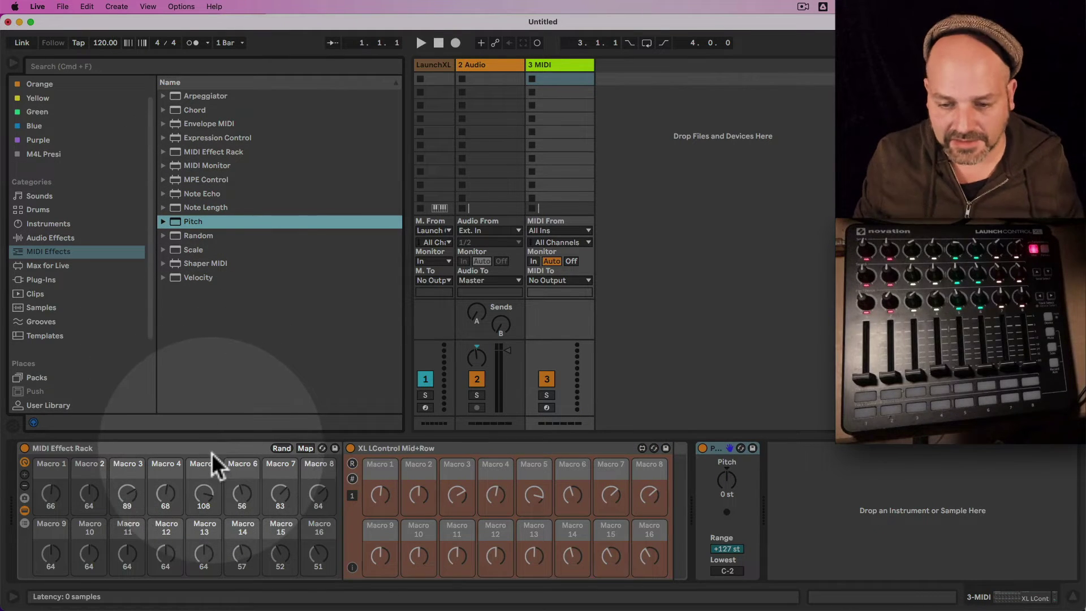
pyautogui.click(212, 453)
pyautogui.press('Delete')
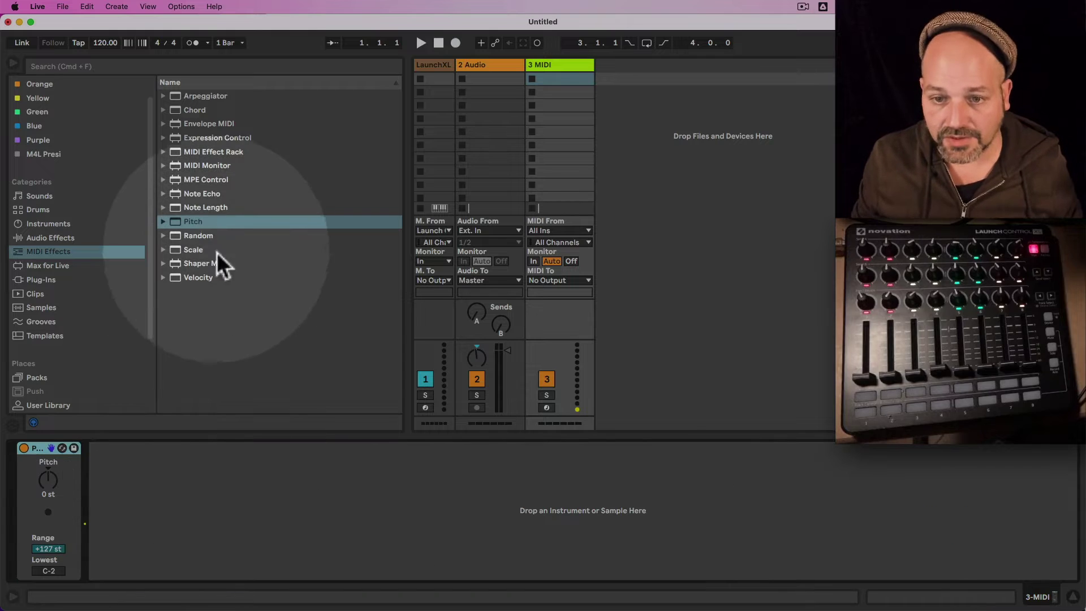
# Add a Random effect after Pitch, group both into a MIDI Effect Rack, and show its macro controls
pyautogui.doubleClick(190, 236)
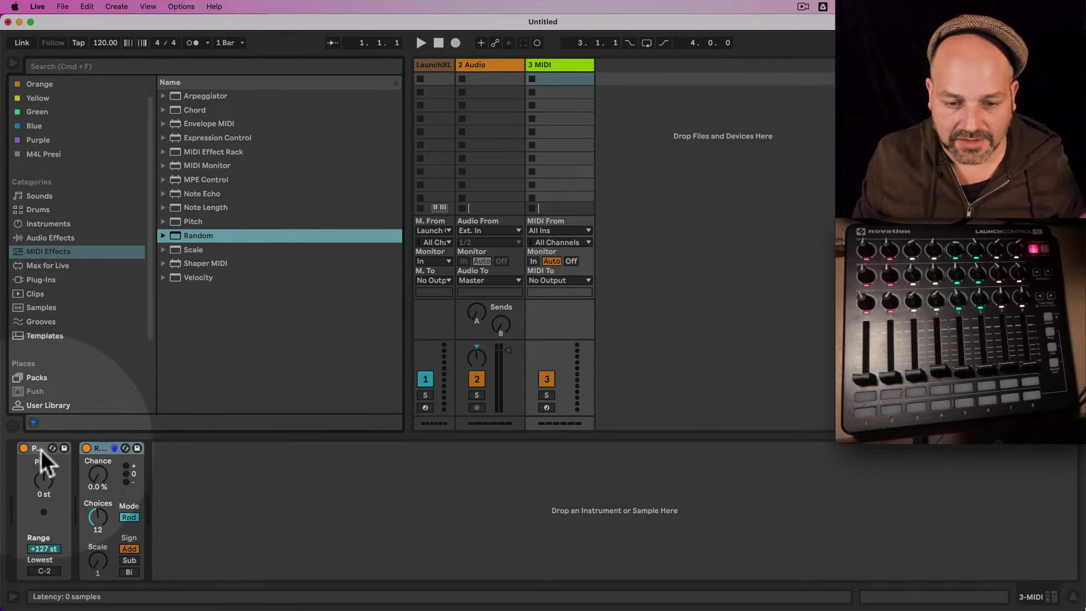
pyautogui.press('super+g')
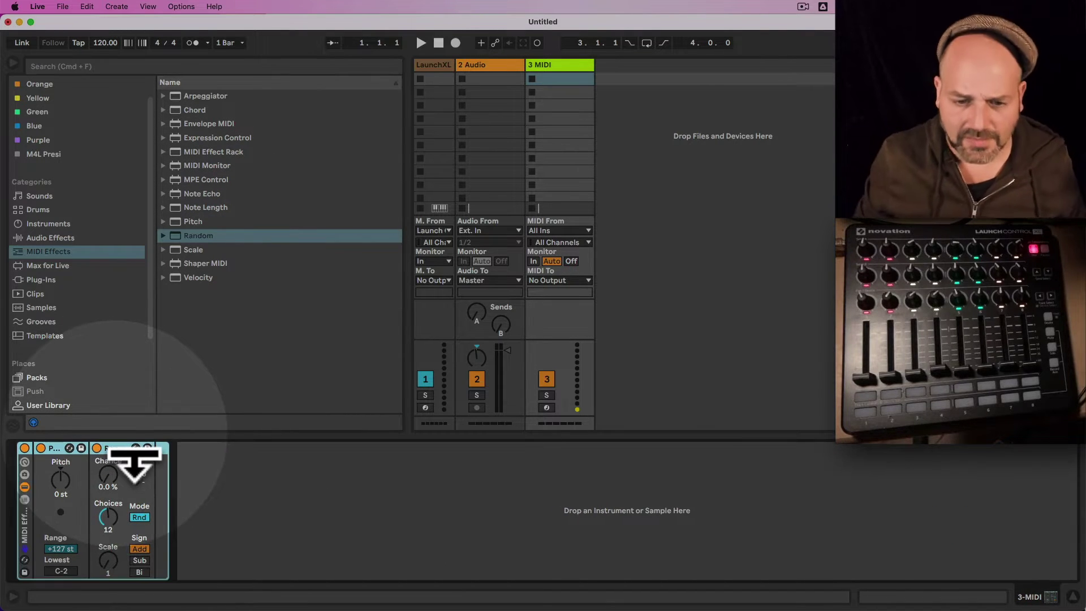
pyautogui.click(24, 461)
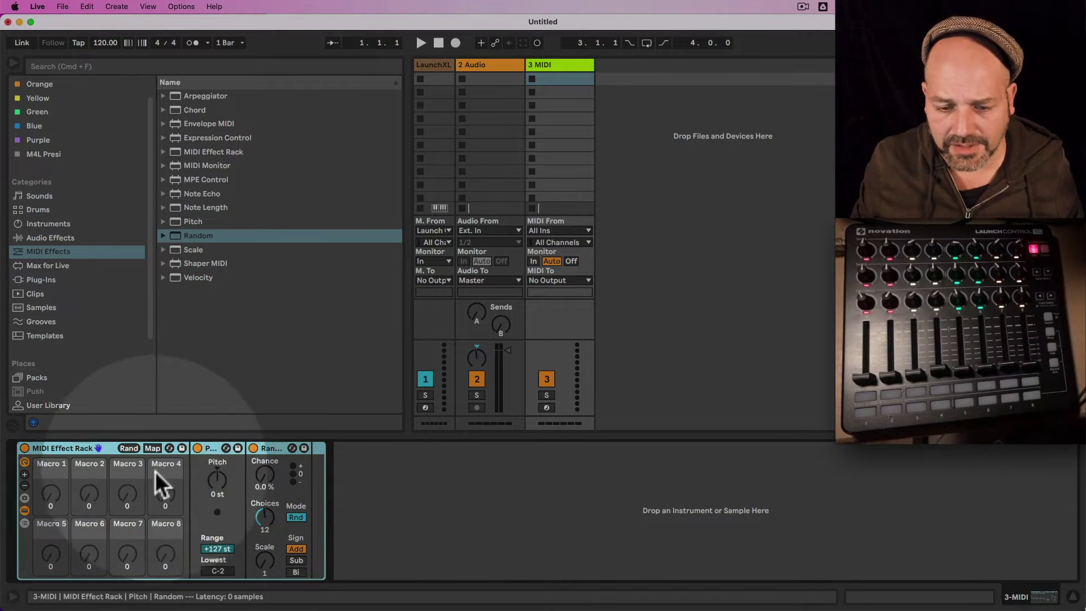
# Map the Pitch effect's Pitch to Macro 1, and Random's Chance and Choices to Macros 2 and 3
pyautogui.click(154, 449)
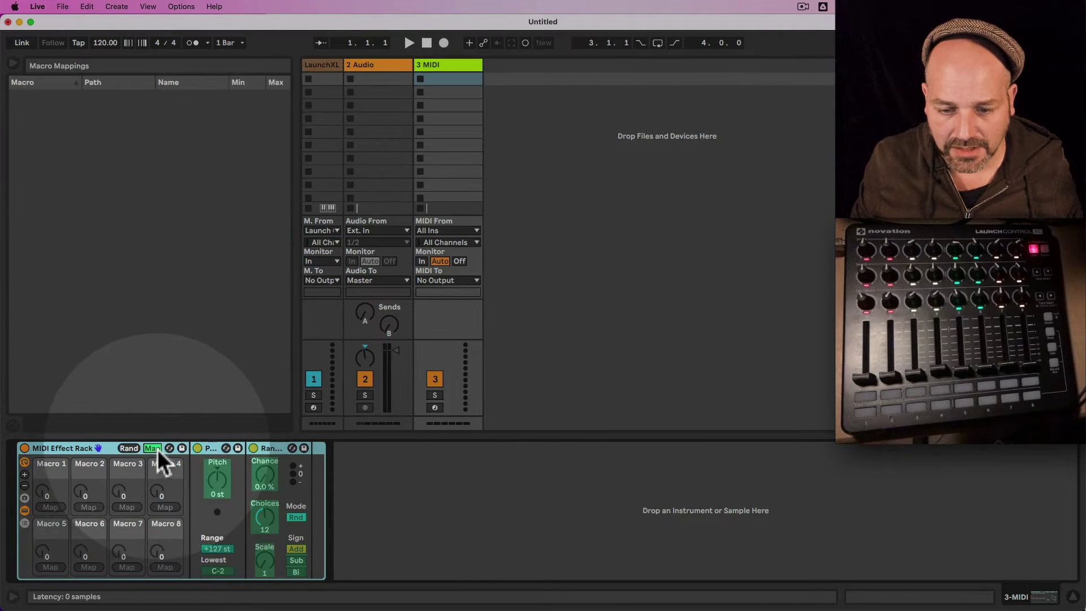
pyautogui.click(218, 480)
pyautogui.click(52, 507)
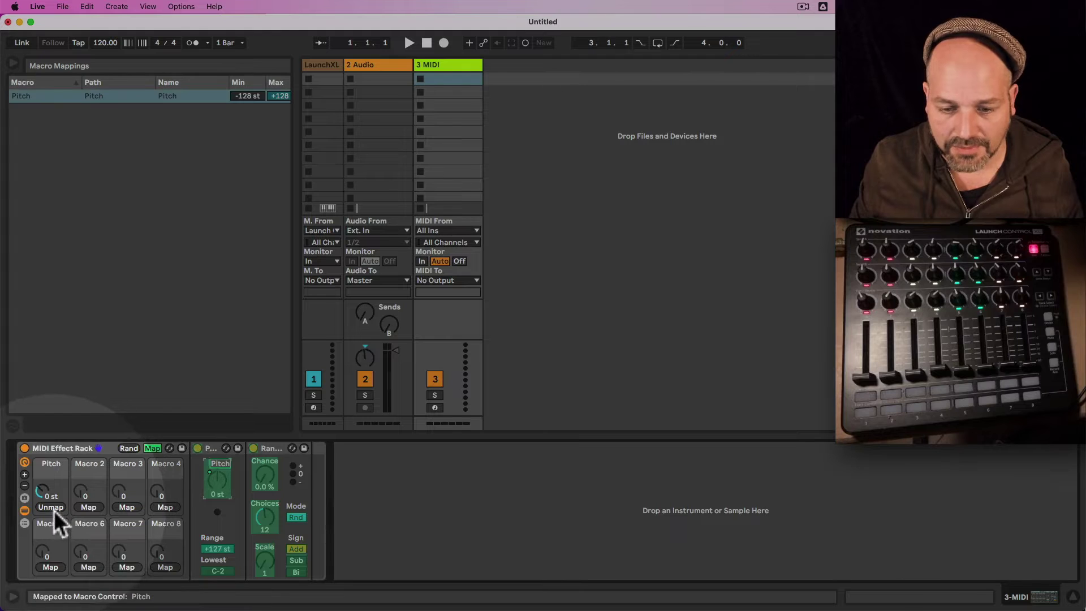
pyautogui.click(263, 477)
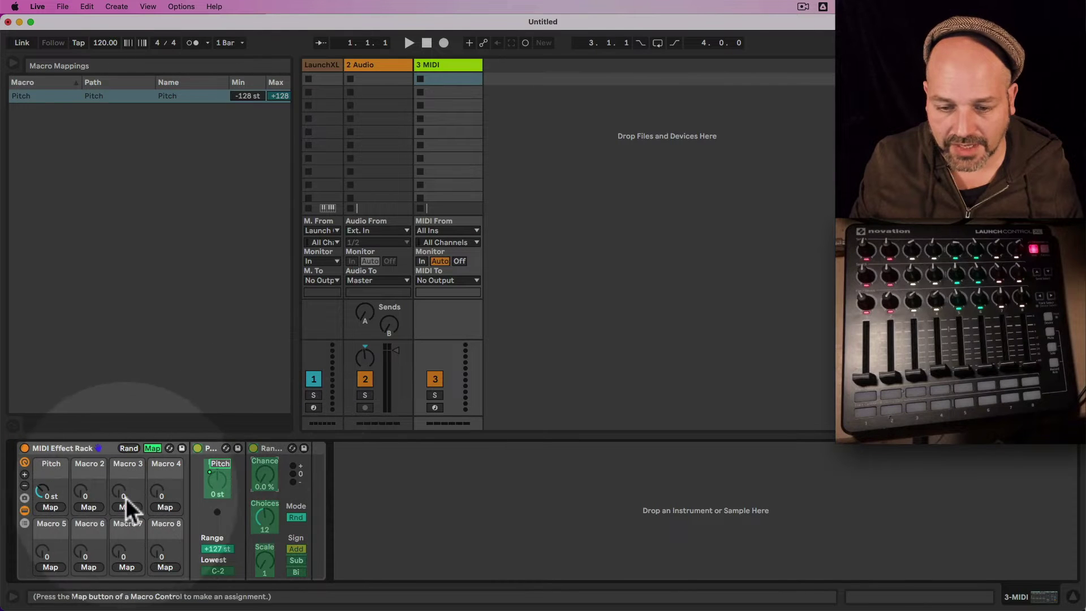
pyautogui.click(90, 508)
pyautogui.click(265, 516)
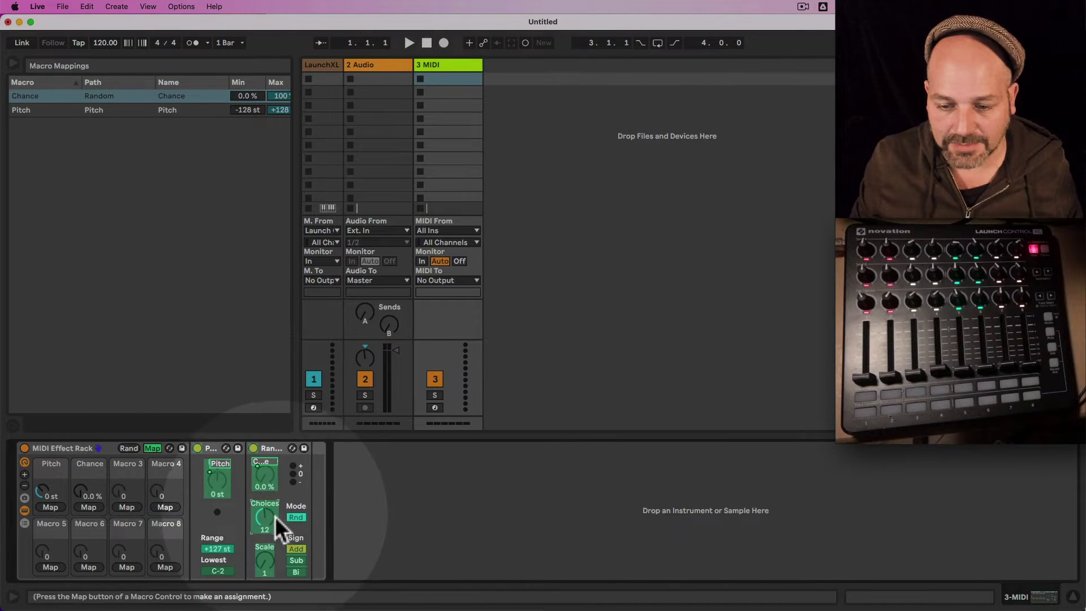
pyautogui.click(129, 508)
pyautogui.click(150, 448)
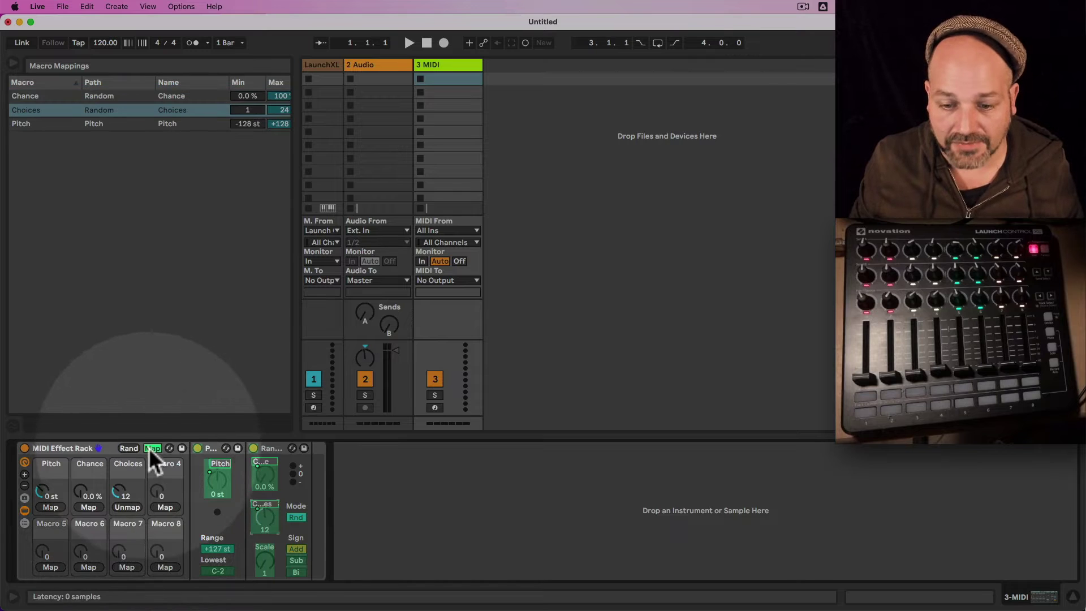
# Rename the MIDI Effect Rack to Example
pyautogui.click(73, 449)
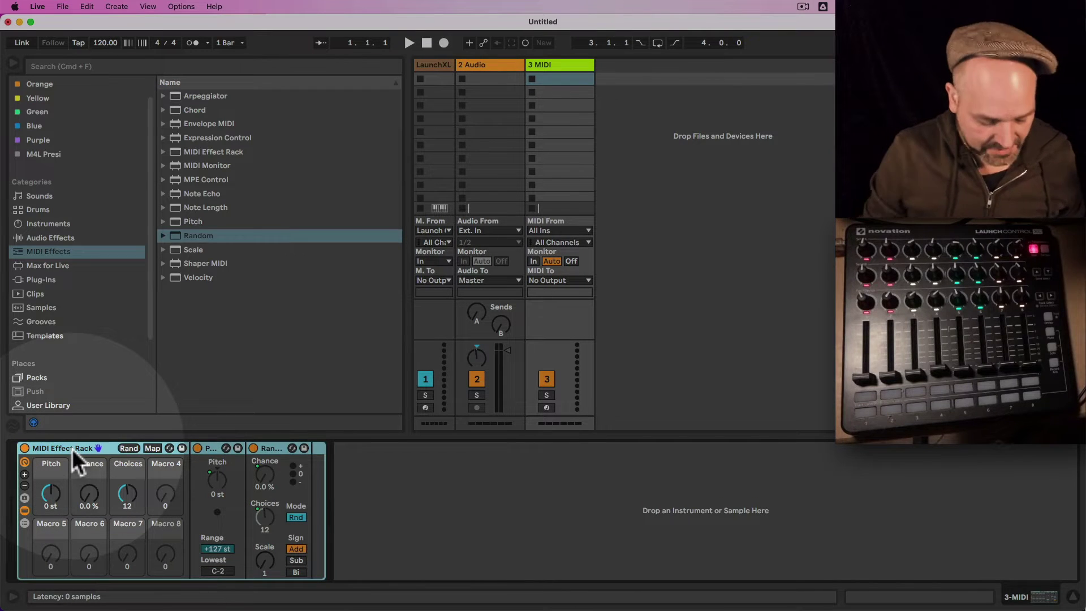
pyautogui.press('super+r')
pyautogui.write('E')
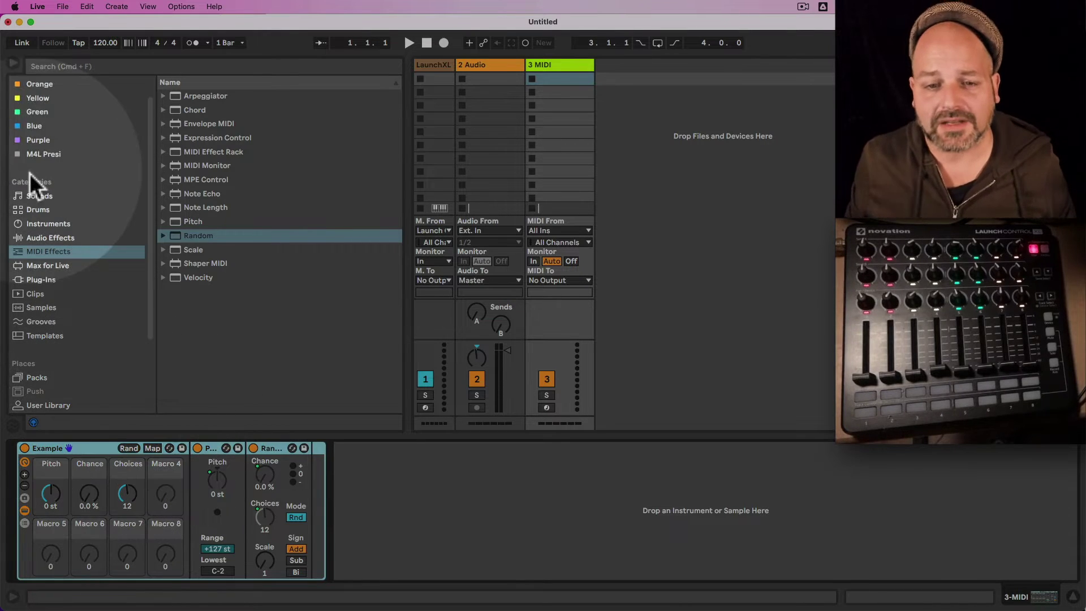
# Insert the XL LControl Mid+Row preset from the M4L Presi collection before Pitch in the Example rack and reduce the rack to six macros
pyautogui.click(36, 154)
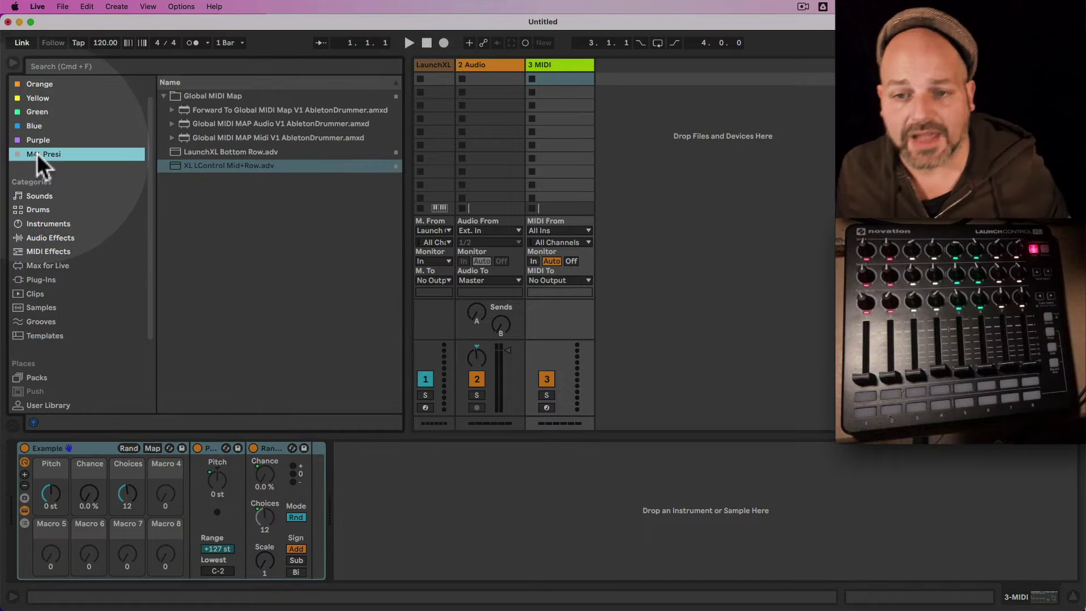
pyautogui.click(240, 165)
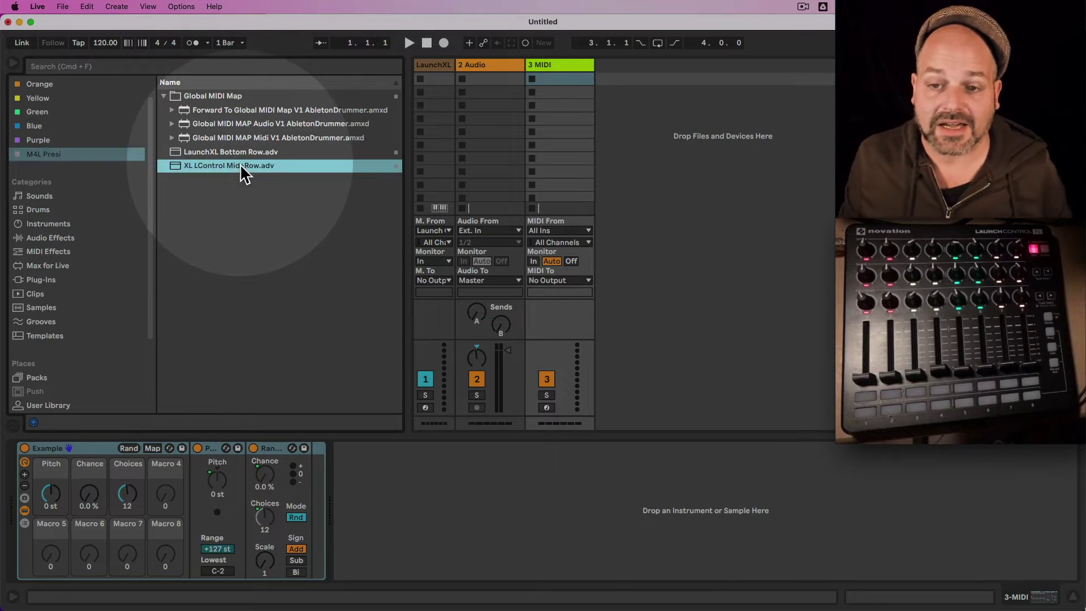
pyautogui.moveTo(240, 165); pyautogui.dragTo(195, 453)
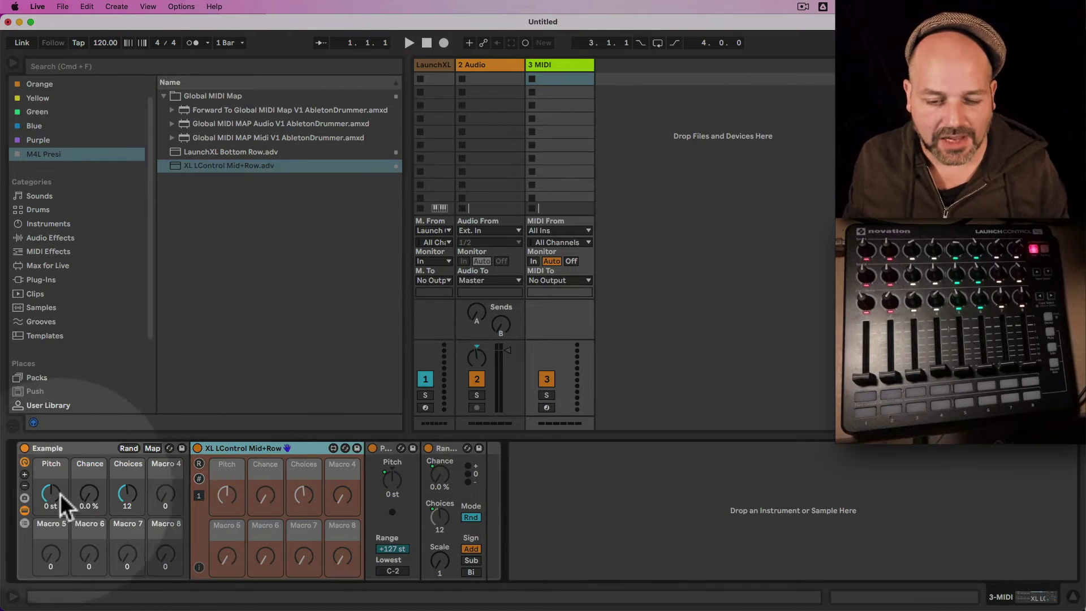
pyautogui.click(24, 487)
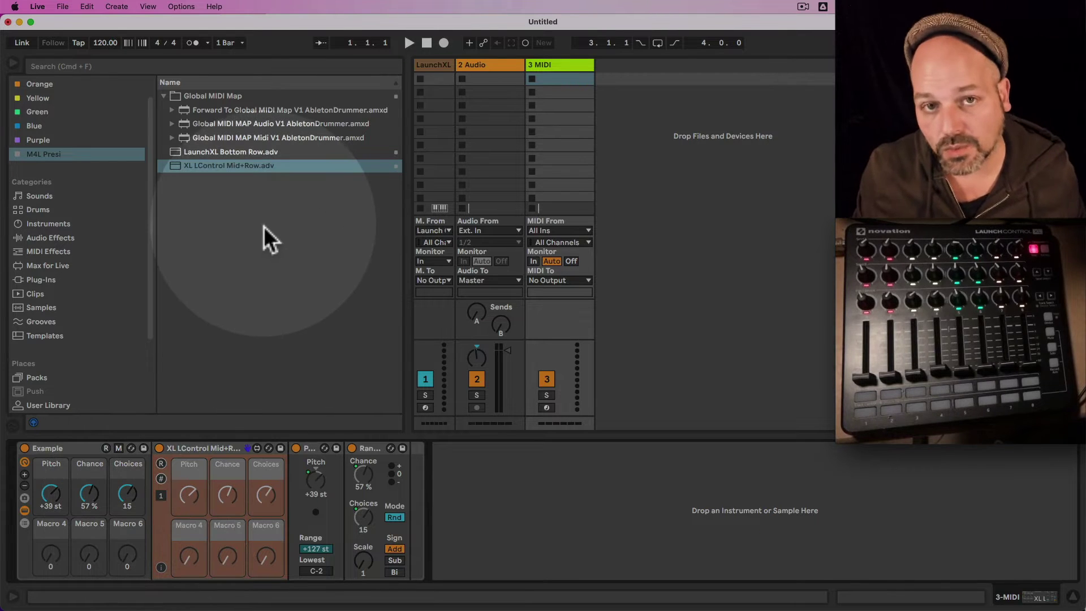
# Add the DJ Tools audio effect rack after the Example rack on the 3 MIDI track and show its chains and devices
pyautogui.click(70, 238)
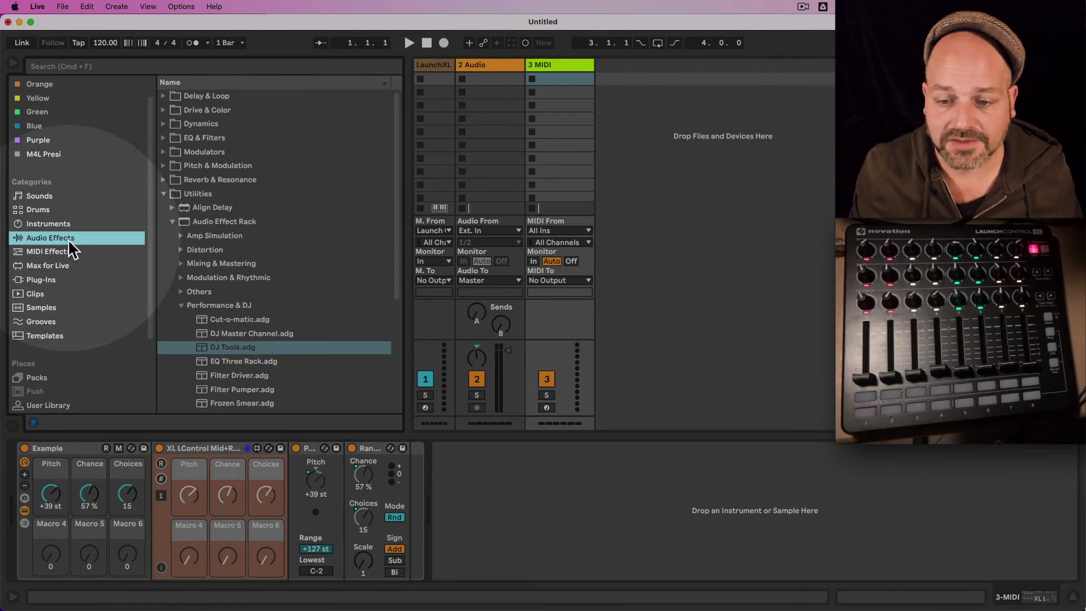
pyautogui.moveTo(266, 350); pyautogui.dragTo(514, 471)
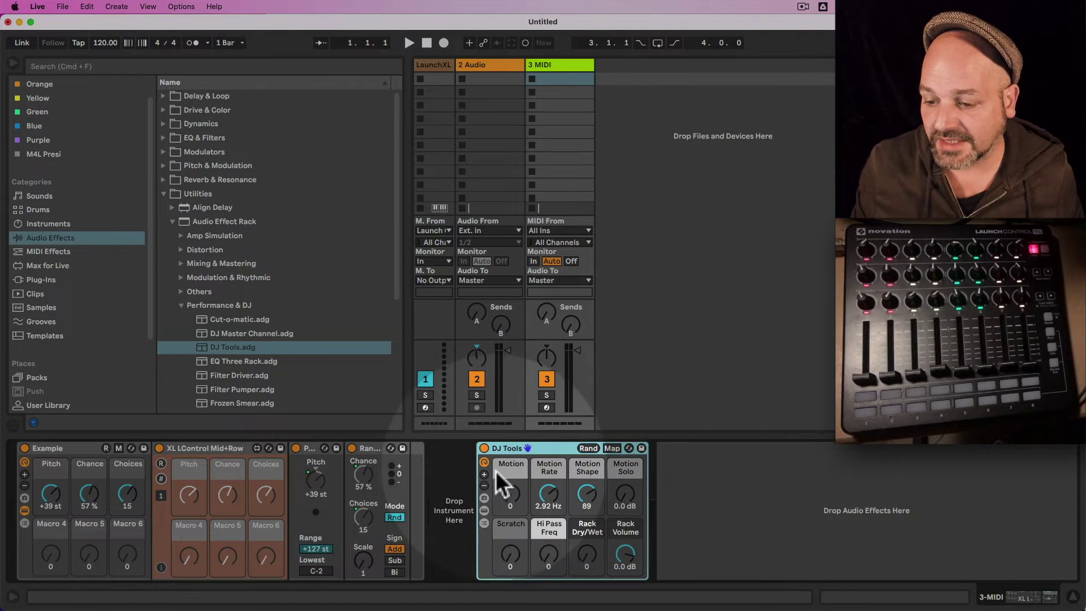
pyautogui.click(483, 512)
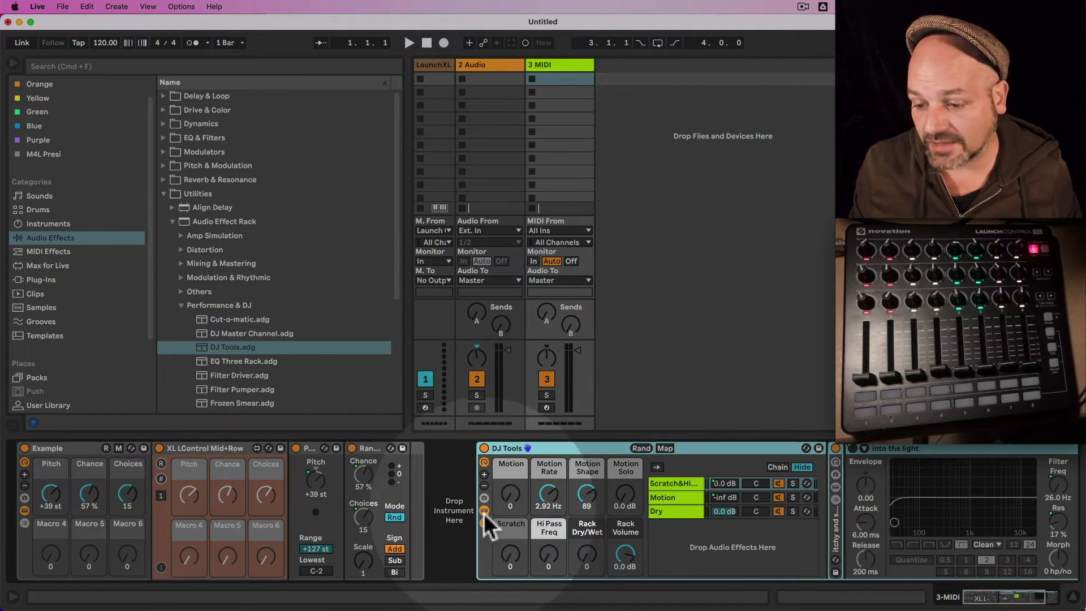
pyautogui.click(484, 511)
pyautogui.click(484, 511)
pyautogui.click(483, 511)
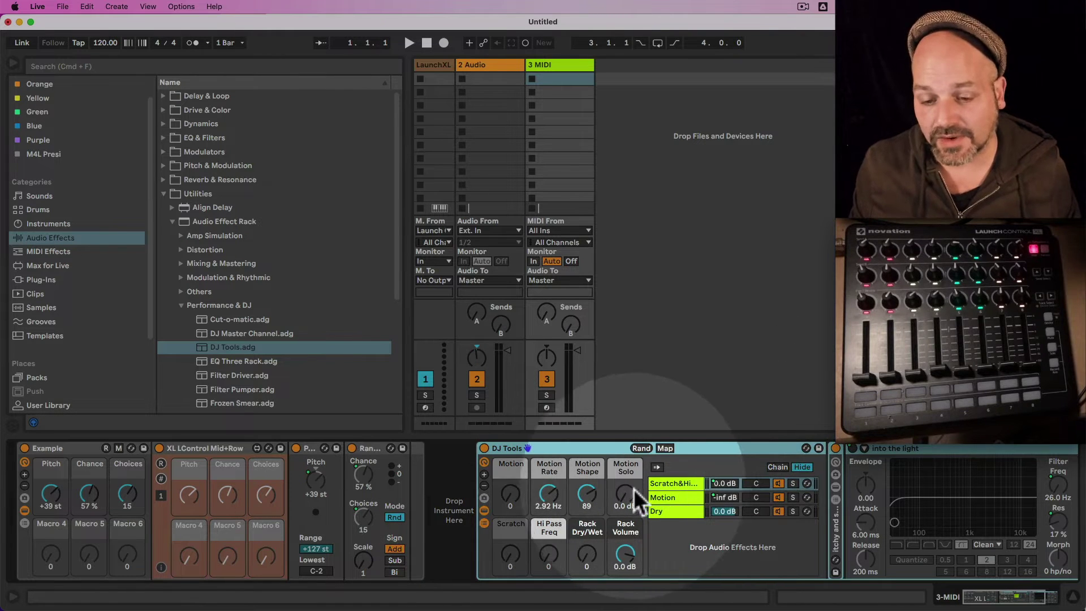
# Insert Global MIDI MAP Audio V1 from the M4L Presi collection as the first device in DJ Tools' Scratch&HiPass chain
pyautogui.scroll(-4, 57, 254)
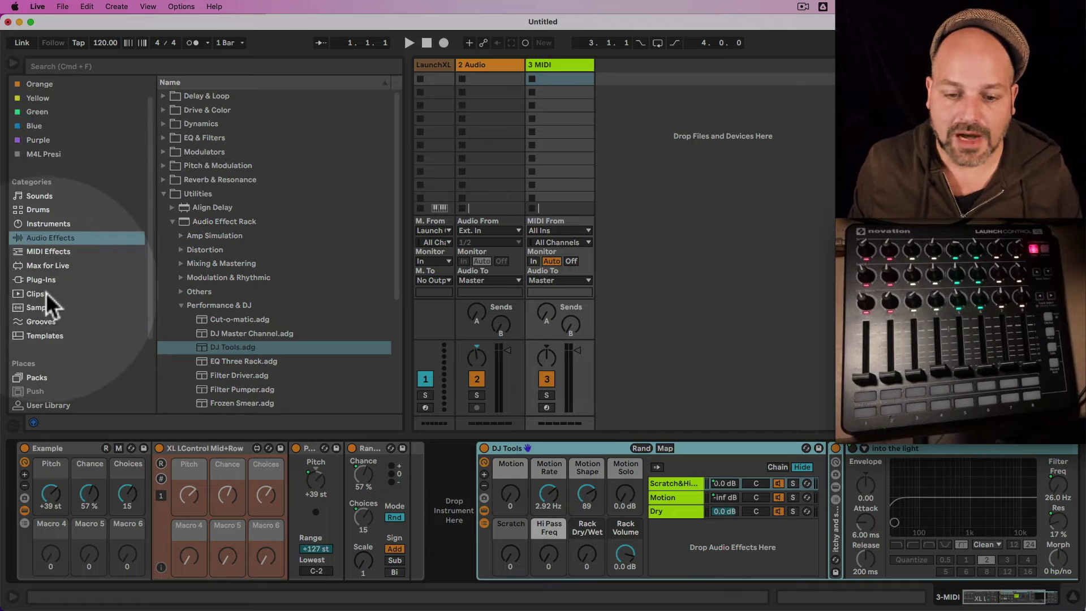
pyautogui.scroll(5, 78, 337)
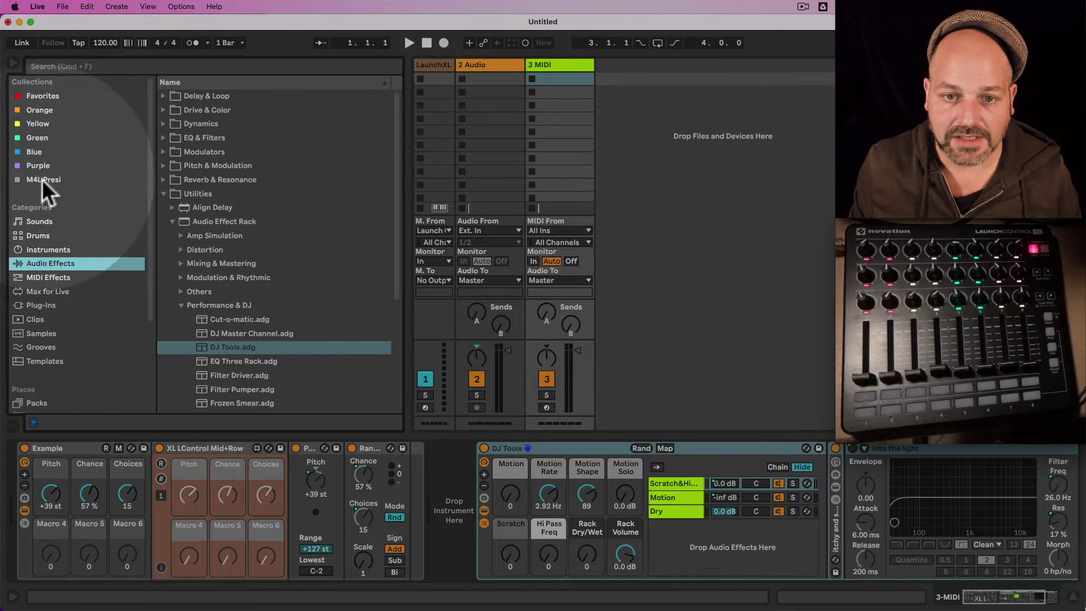
pyautogui.click(62, 180)
pyautogui.moveTo(222, 165)
pyautogui.mouseDown()
pyautogui.moveTo(654, 359)
pyautogui.moveTo(843, 498)
pyautogui.moveTo(829, 471)
pyautogui.moveTo(242, 242)
pyautogui.moveTo(213, 150)
pyautogui.moveTo(233, 165)
pyautogui.mouseUp()
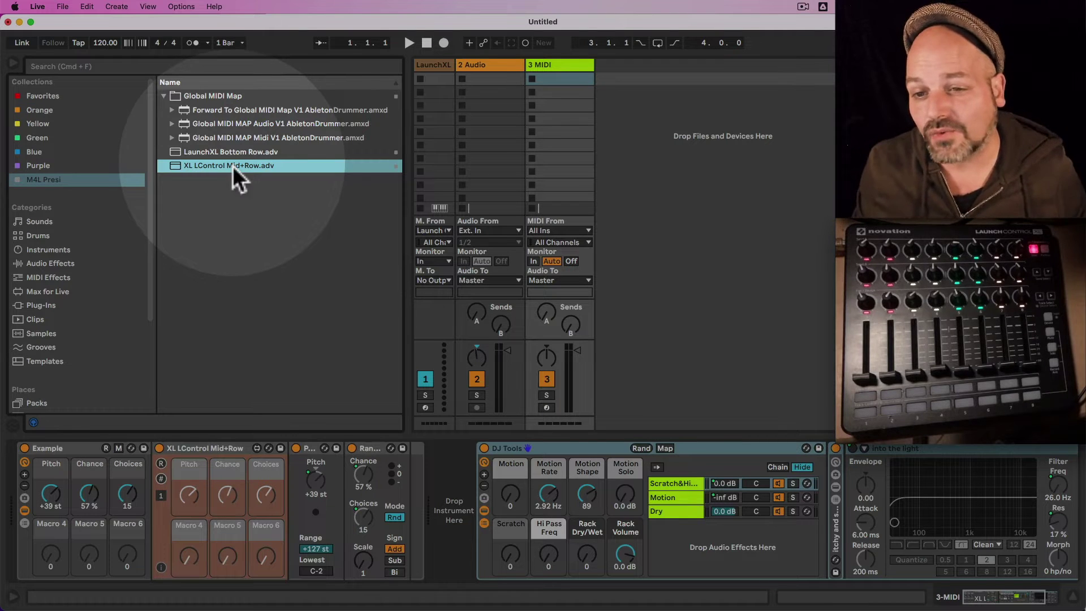
pyautogui.click(261, 125)
pyautogui.moveTo(260, 124); pyautogui.dragTo(830, 466)
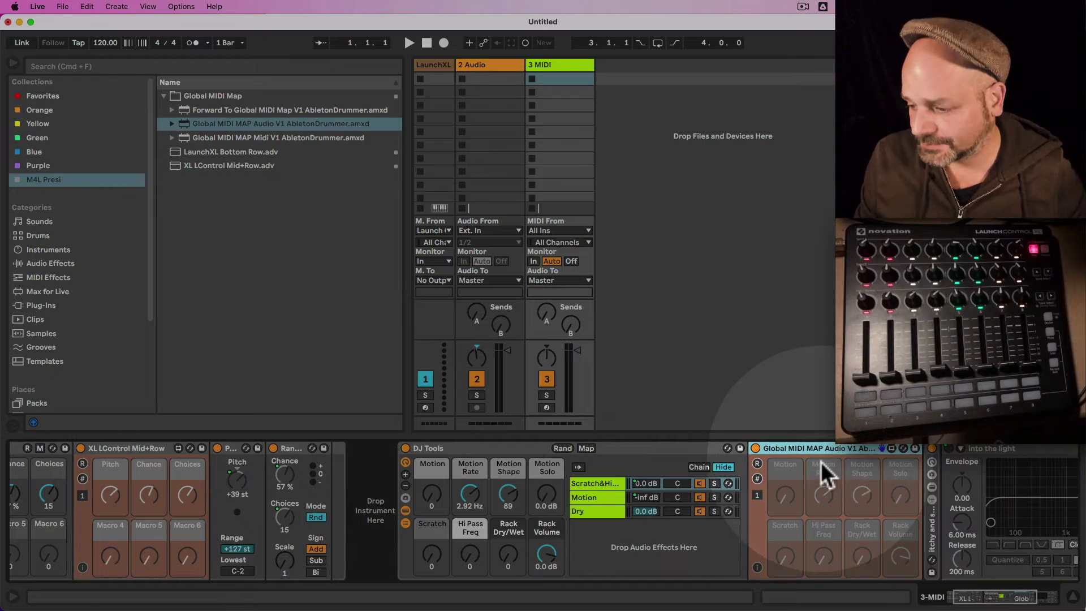
# Assign controller CCs 29, 30 and 31 to the first three macros in Global MIDI MAP Audio and return to its macro view
pyautogui.click(757, 479)
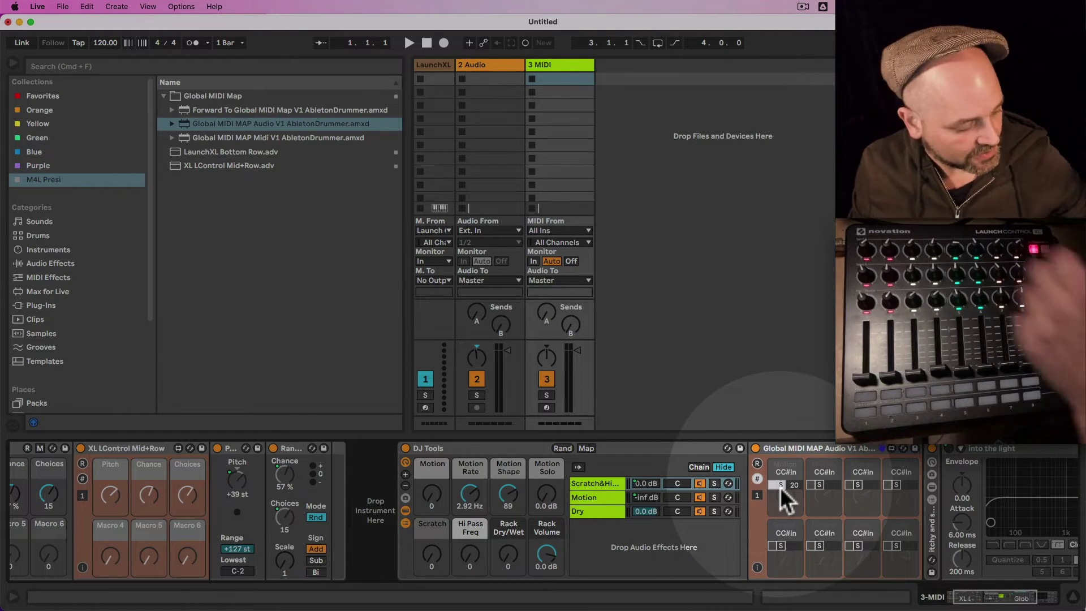
pyautogui.click(812, 485)
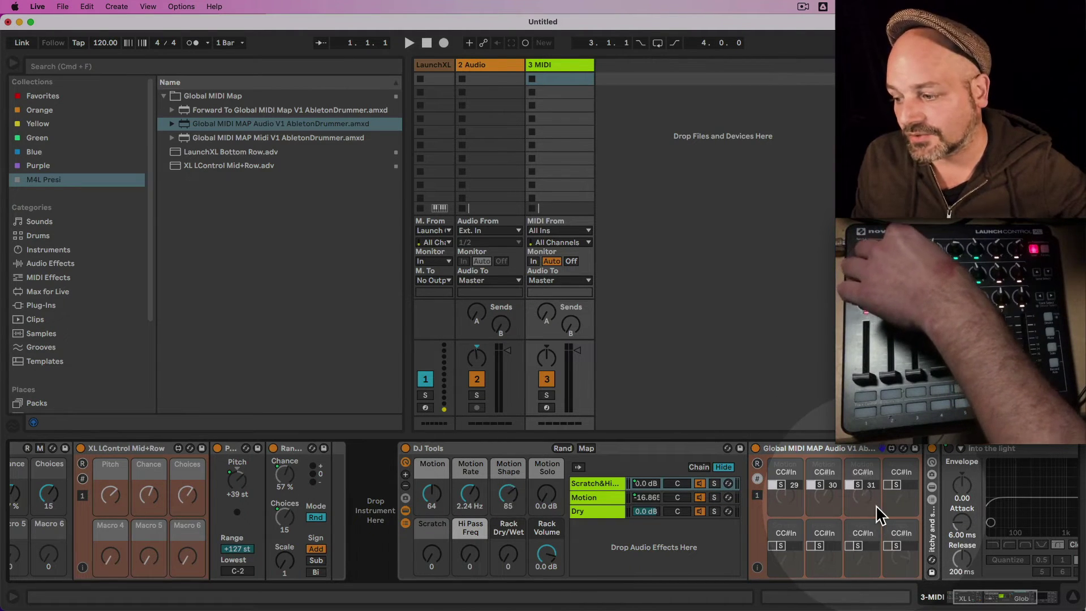
pyautogui.click(756, 479)
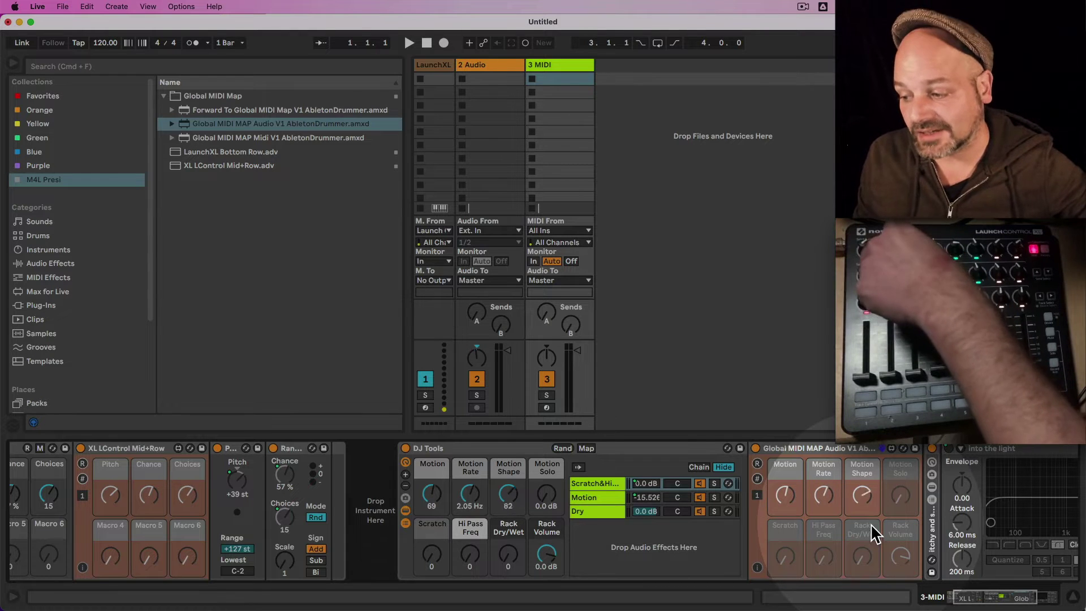
# Show the CC assignments of Global MIDI MAP Audio again and assign CC 52 to the fourth macro, Motion Solo
pyautogui.click(788, 449)
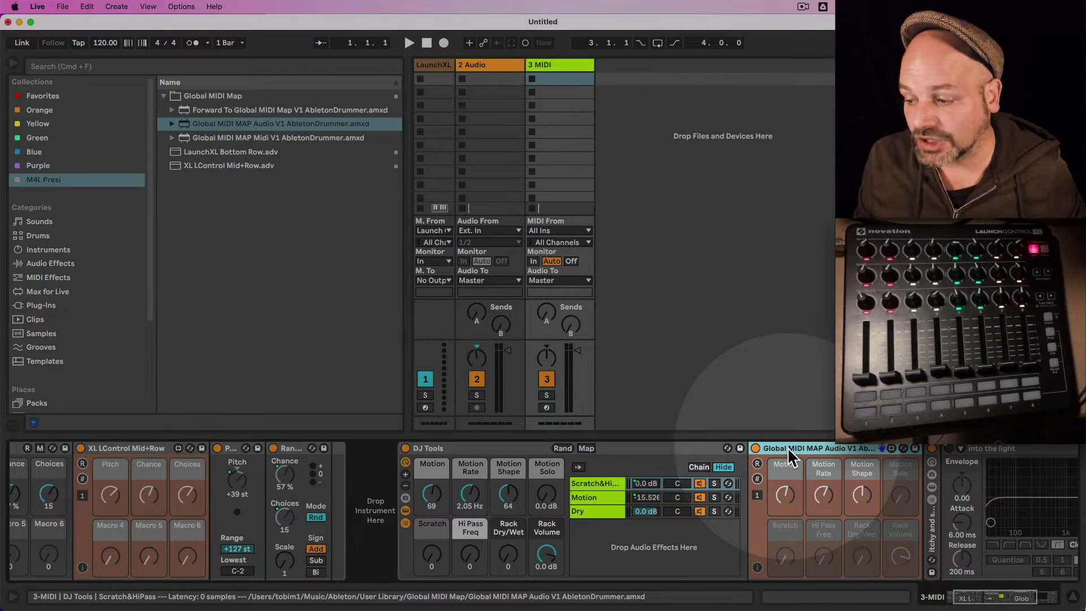
pyautogui.click(756, 479)
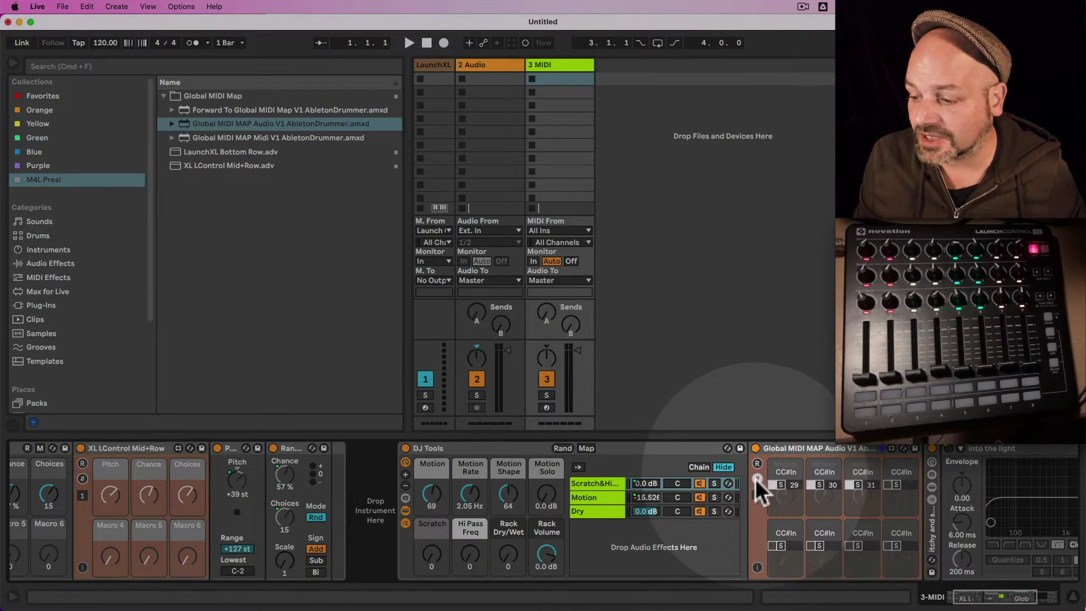
pyautogui.click(887, 485)
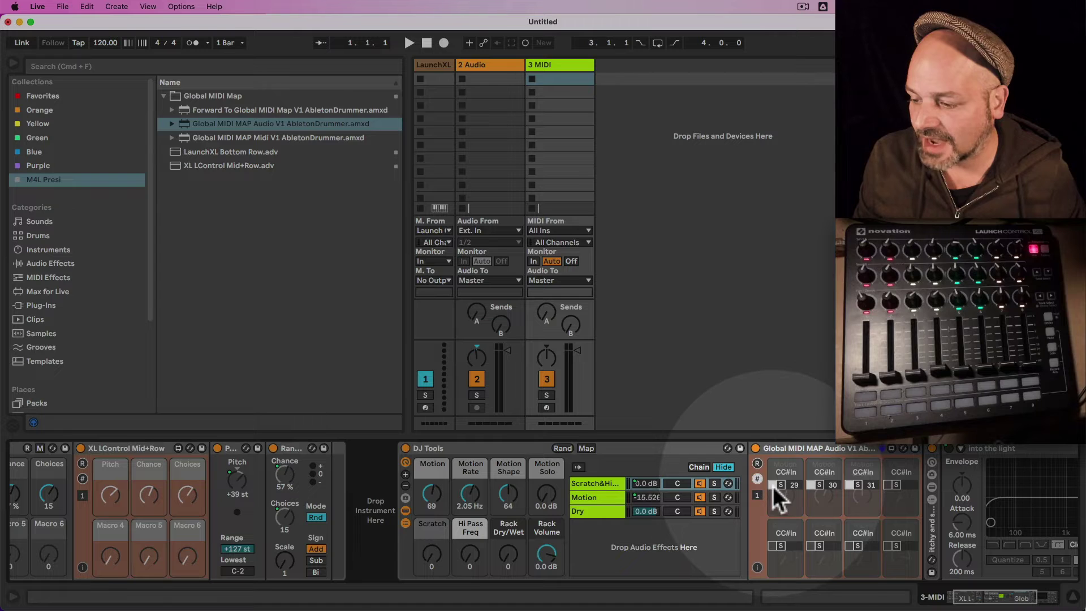
pyautogui.click(886, 486)
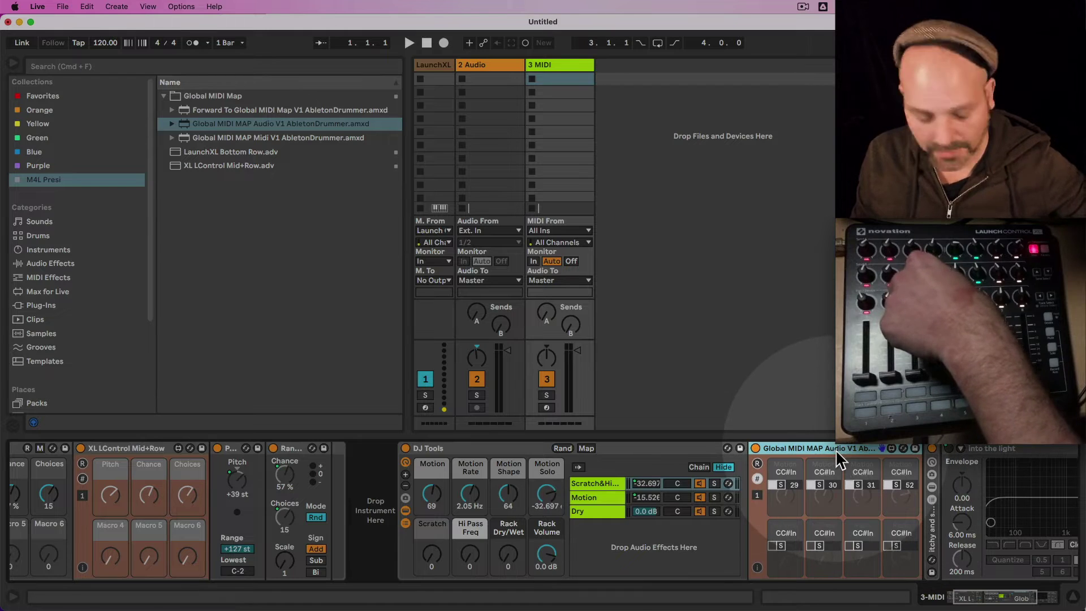
# Rename the Global MIDI MAP Audio device to XL Middle First 4
pyautogui.press('super+r')
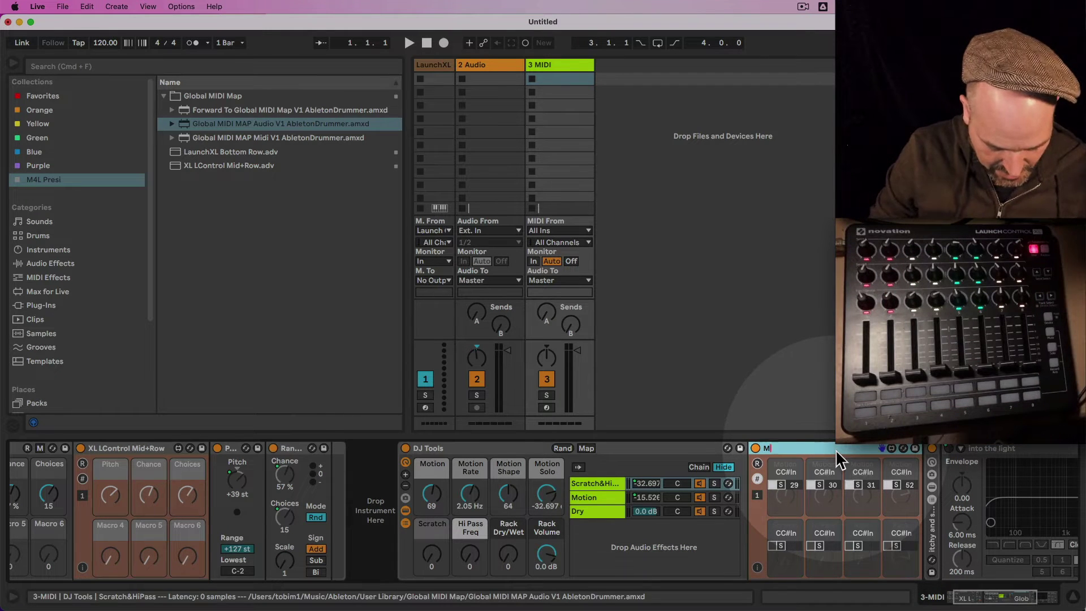
pyautogui.write('Middle')
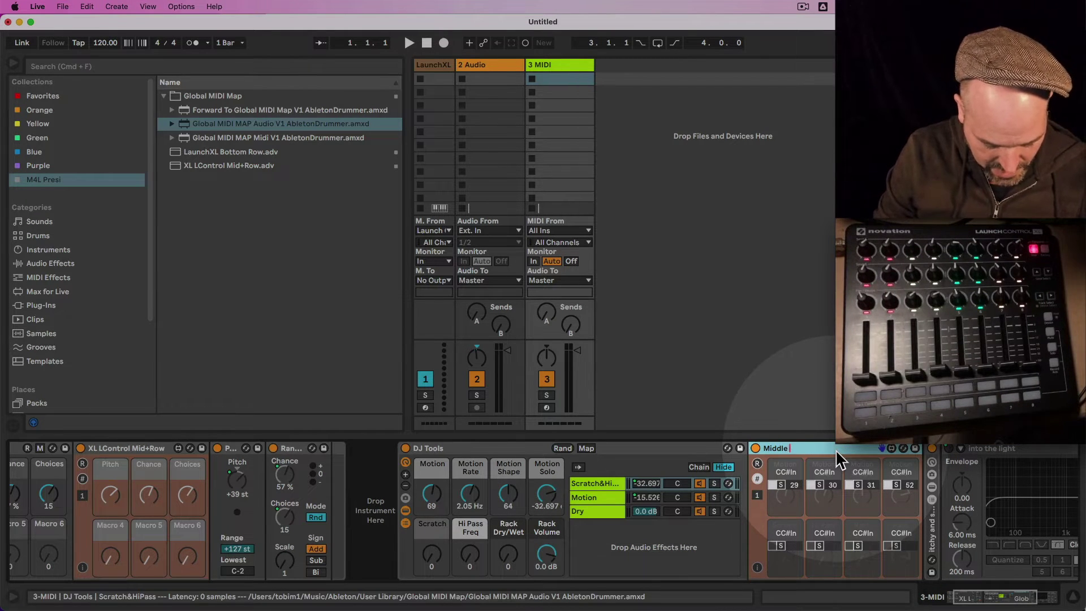
pyautogui.write(' First 4')
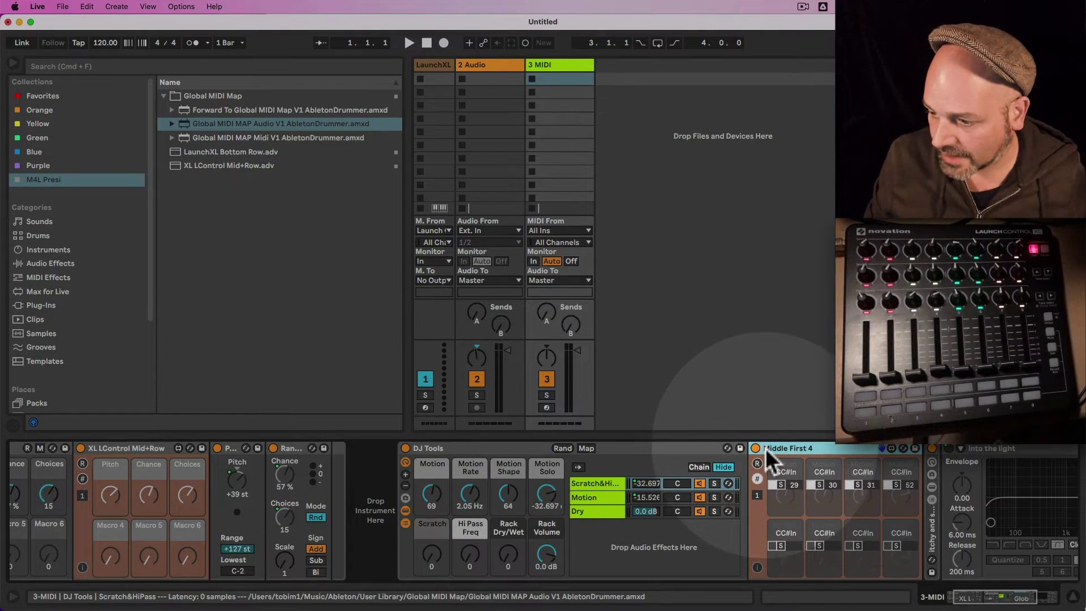
pyautogui.write('XL')
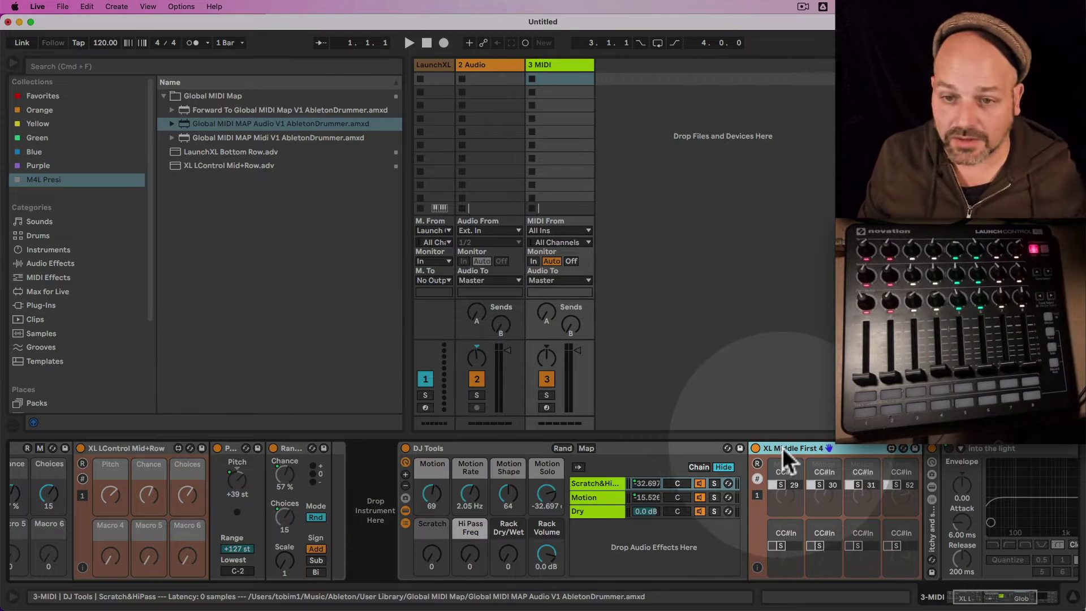
# Save the XL Middle First 4 device as a preset in the User Library, keeping its name
pyautogui.moveTo(782, 447); pyautogui.dragTo(59, 334)
pyautogui.scroll(-3, 74, 348)
pyautogui.moveTo(791, 448); pyautogui.dragTo(287, 368)
pyautogui.press('Return')
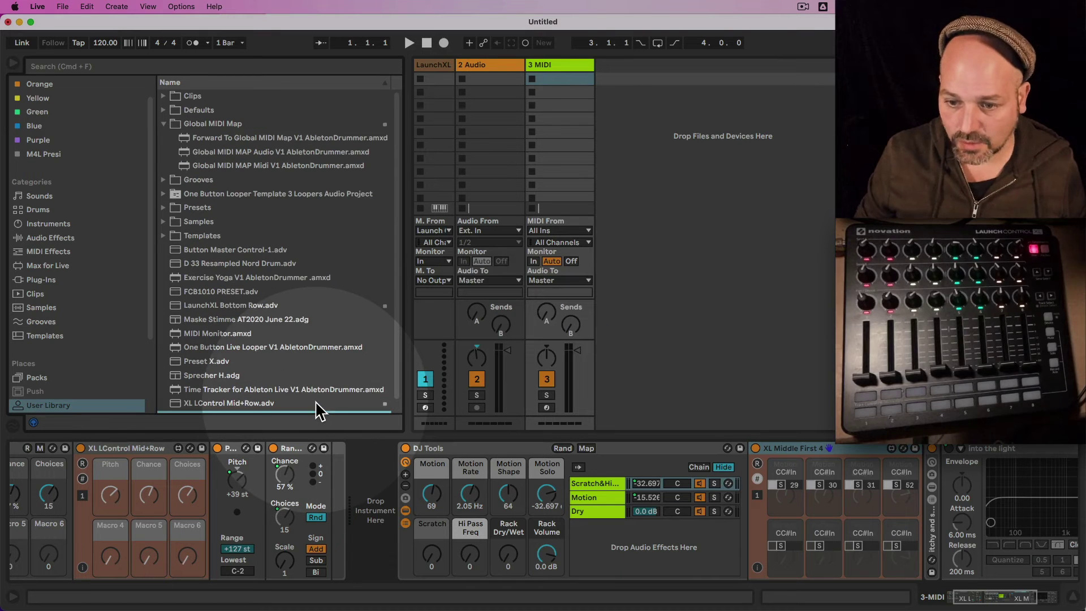
# Add the XL Middle First 4 preset to the M4L Presi collection and open that collection
pyautogui.rightClick(313, 404)
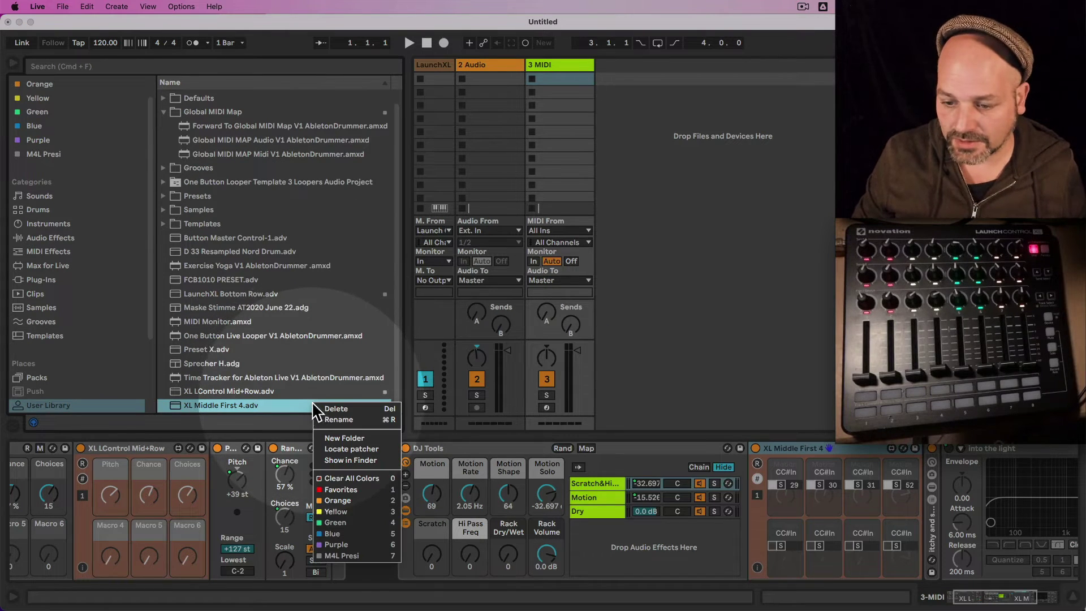
pyautogui.click(358, 556)
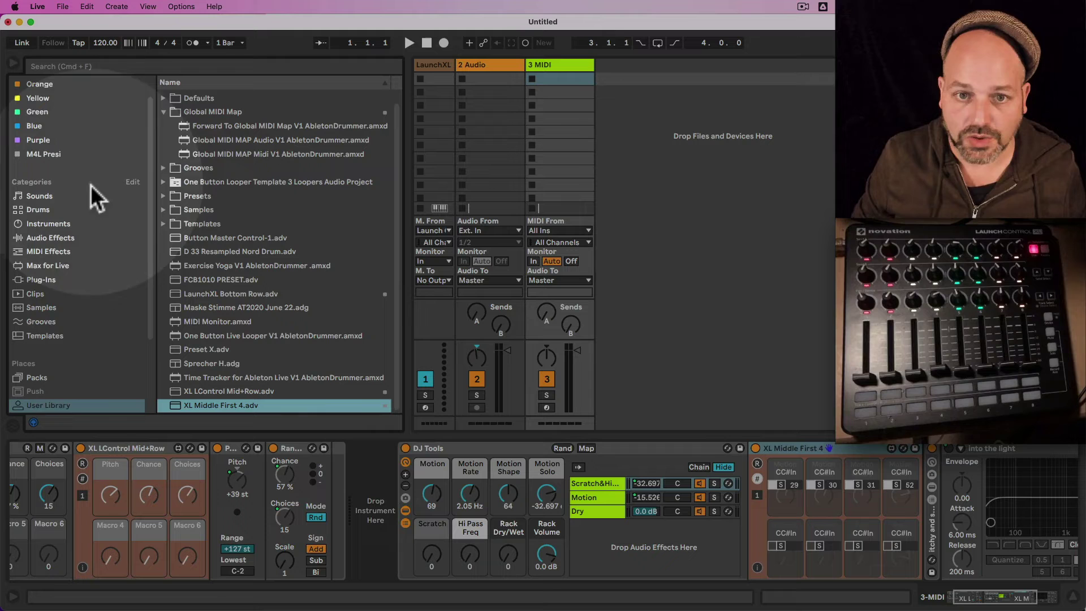
pyautogui.click(59, 160)
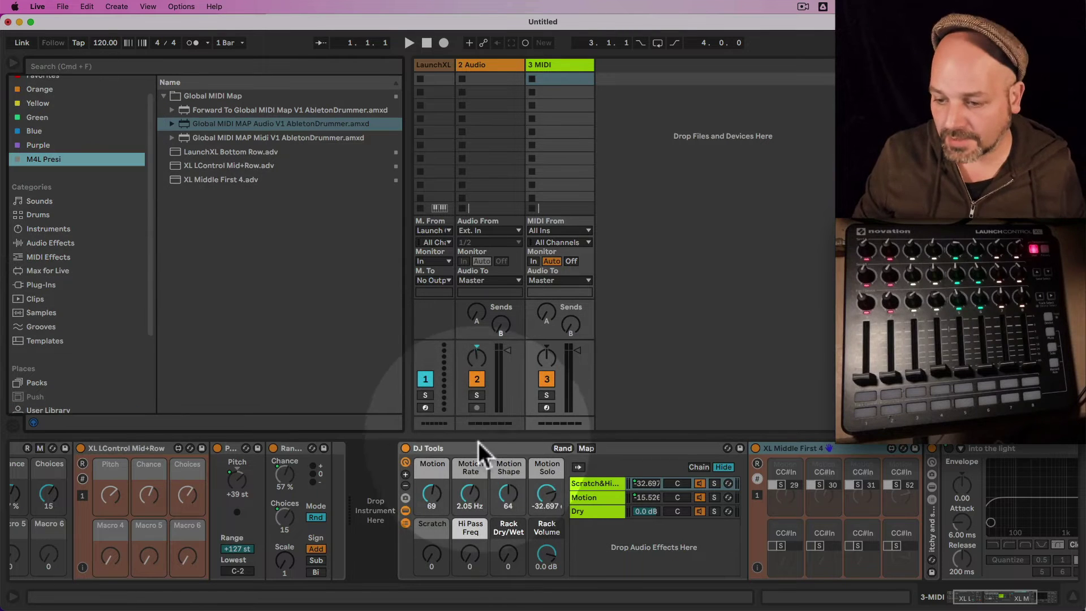
# Delete the DJ Tools rack from the 3 MIDI track
pyautogui.click(479, 443)
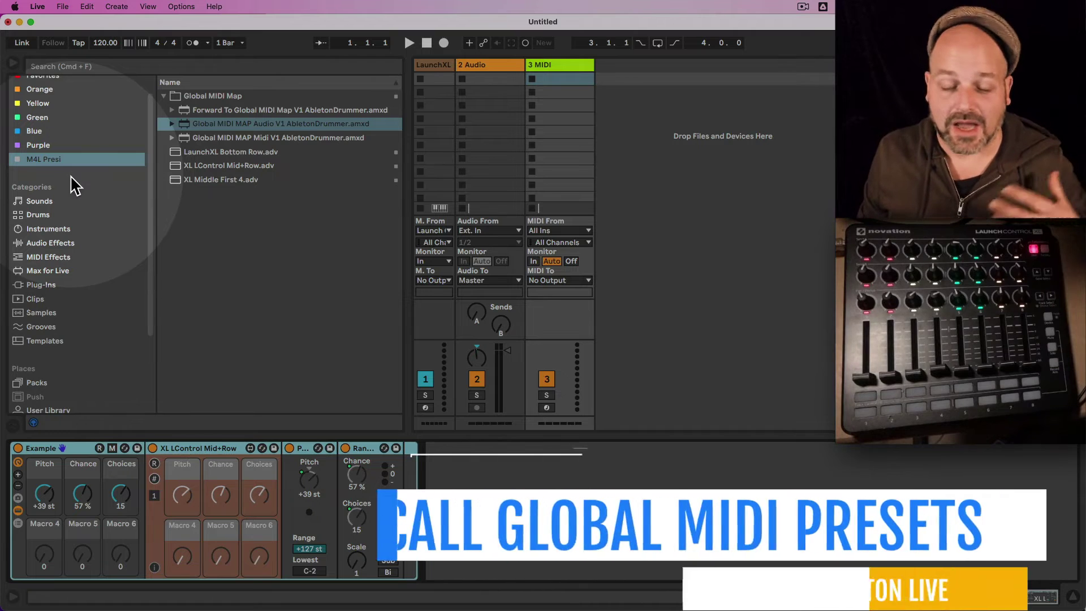
# Load the Filter Pumper audio effect rack from Performance & DJ onto the 3 MIDI track and show its chain list
pyautogui.scroll(-3, 40, 288)
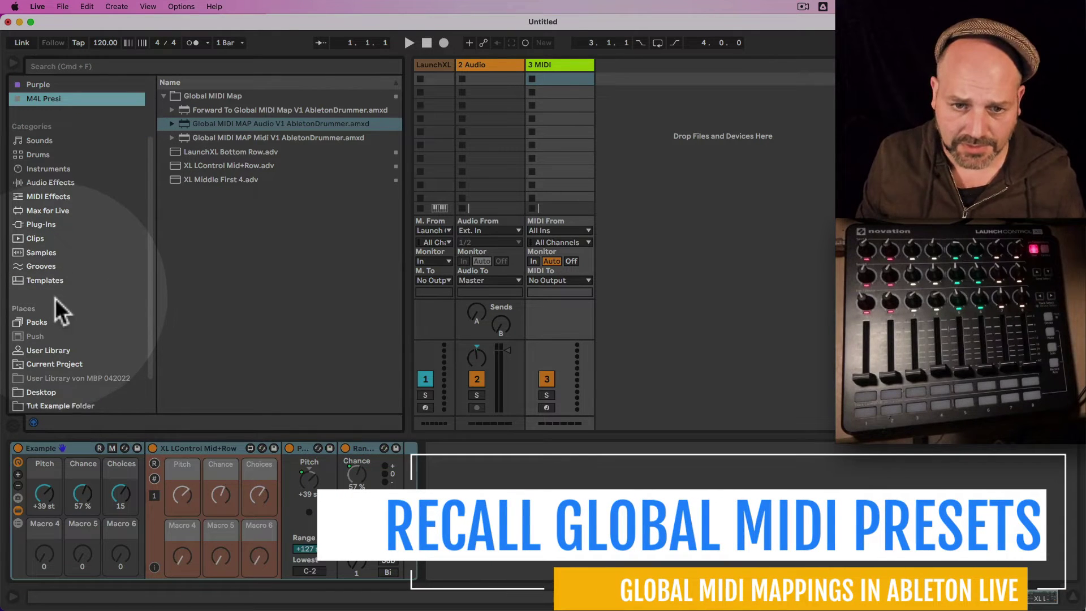
pyautogui.scroll(2, 55, 296)
pyautogui.click(52, 190)
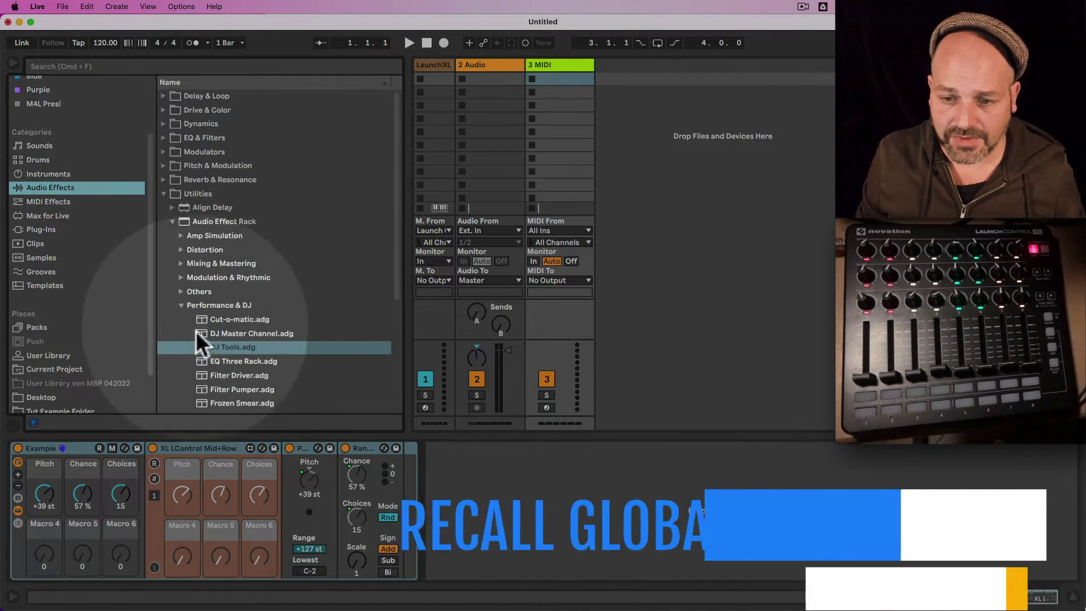
pyautogui.scroll(-2, 222, 357)
pyautogui.click(236, 363)
pyautogui.doubleClick(235, 365)
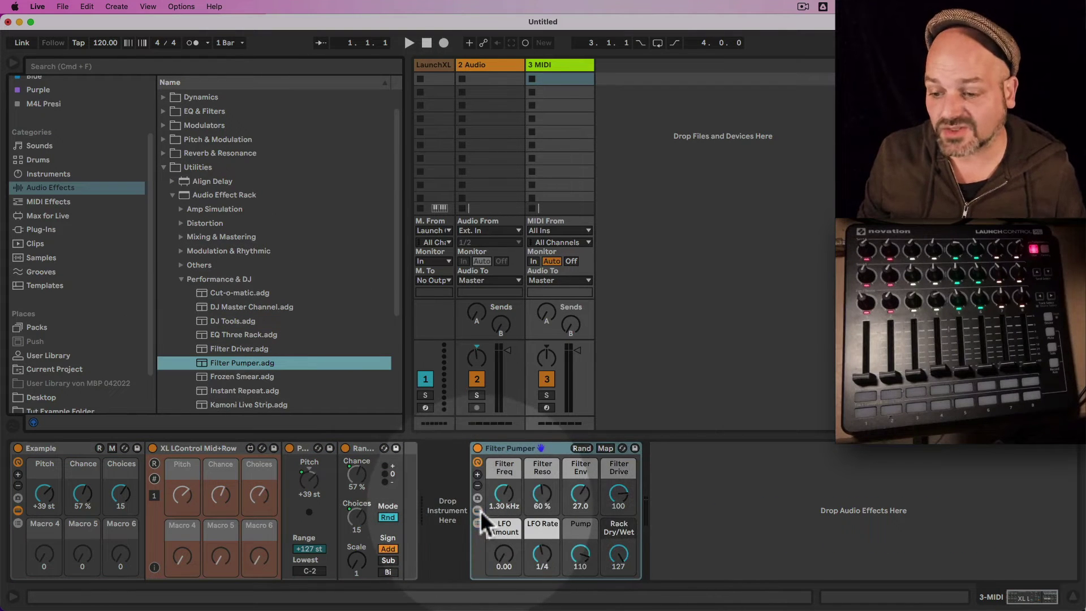
pyautogui.click(478, 510)
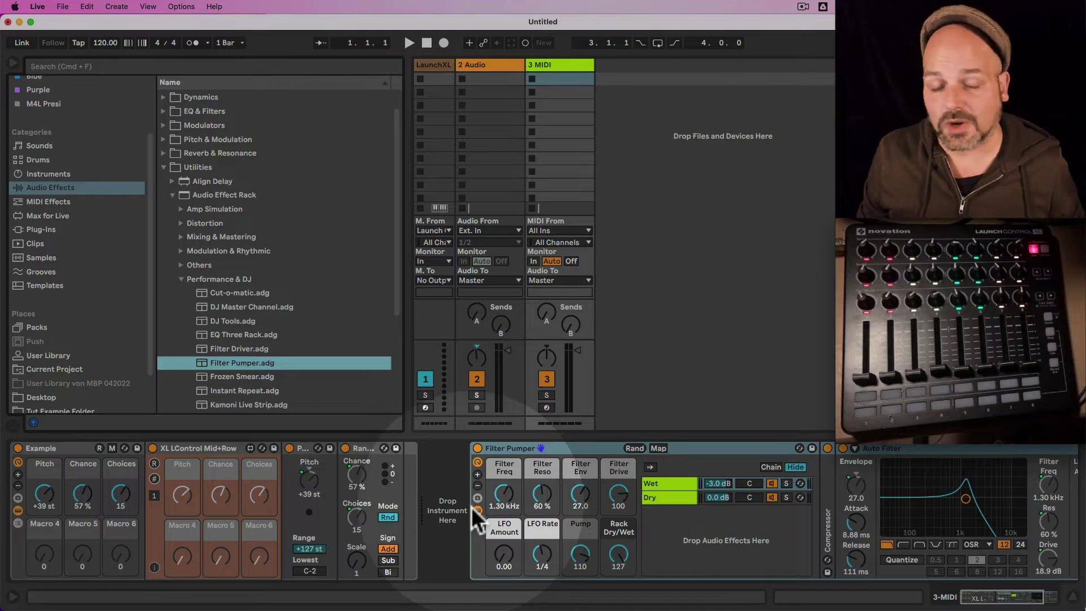
# Insert the XL Middle First 4 preset from the M4L Presi collection before the Compressor in the Filter Pumper rack's Wet chain
pyautogui.scroll(2, 40, 153)
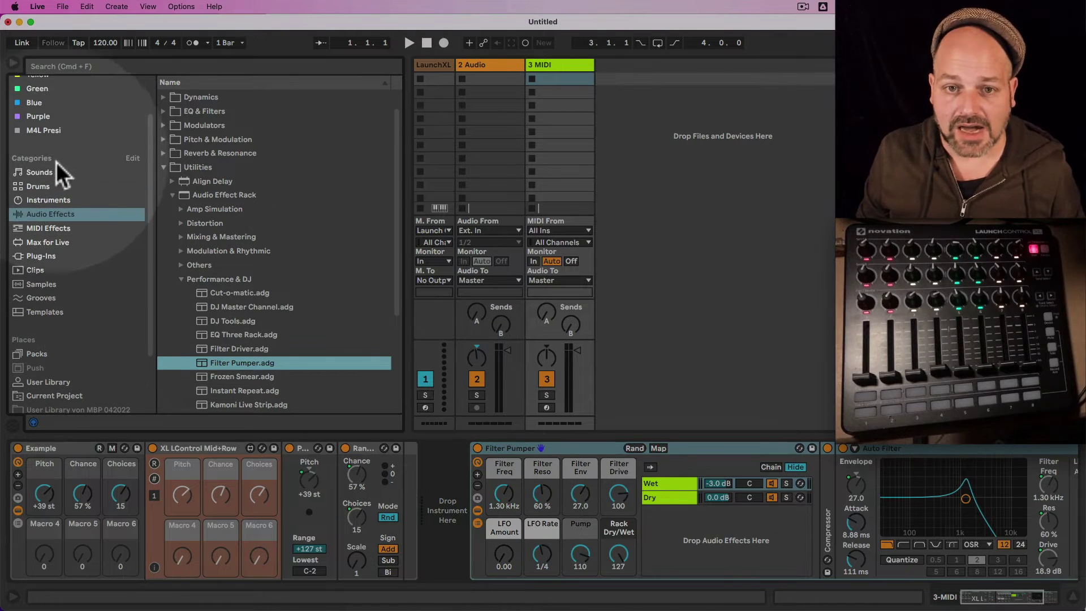
pyautogui.click(46, 131)
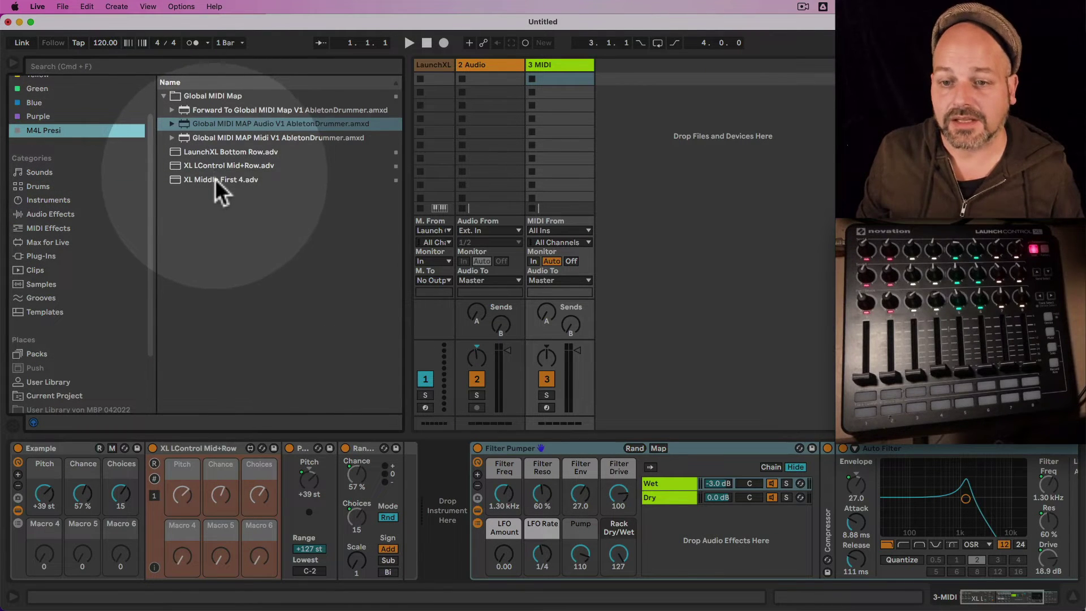
pyautogui.click(215, 179)
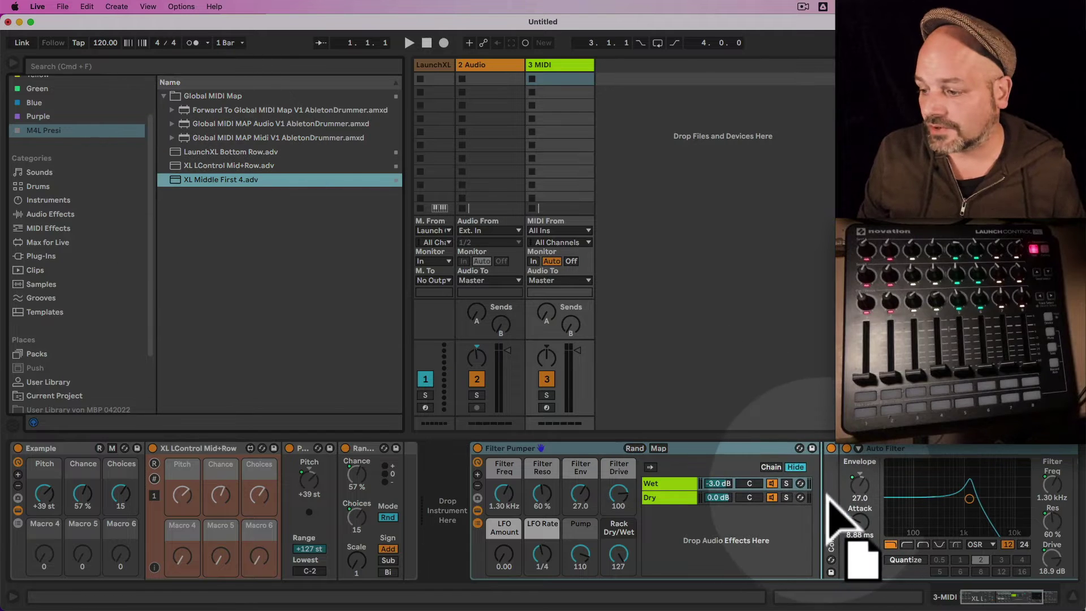
pyautogui.click(823, 491)
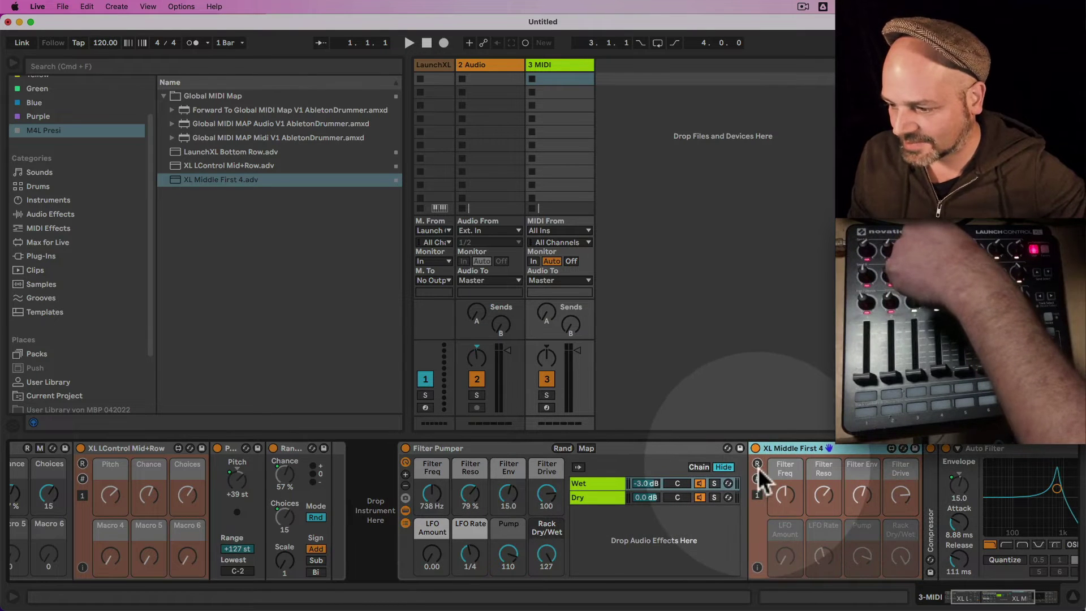
# Relearn the fourth mapping in XL Middle First 4, for Filter Drive, to CC 32, and return to the macro view
pyautogui.click(757, 479)
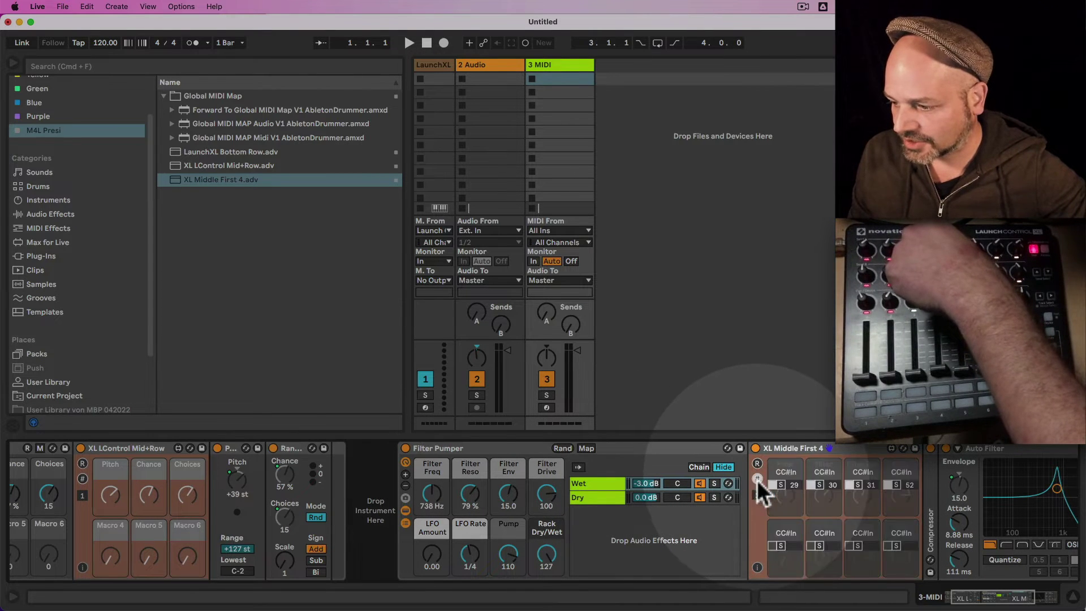
pyautogui.click(897, 485)
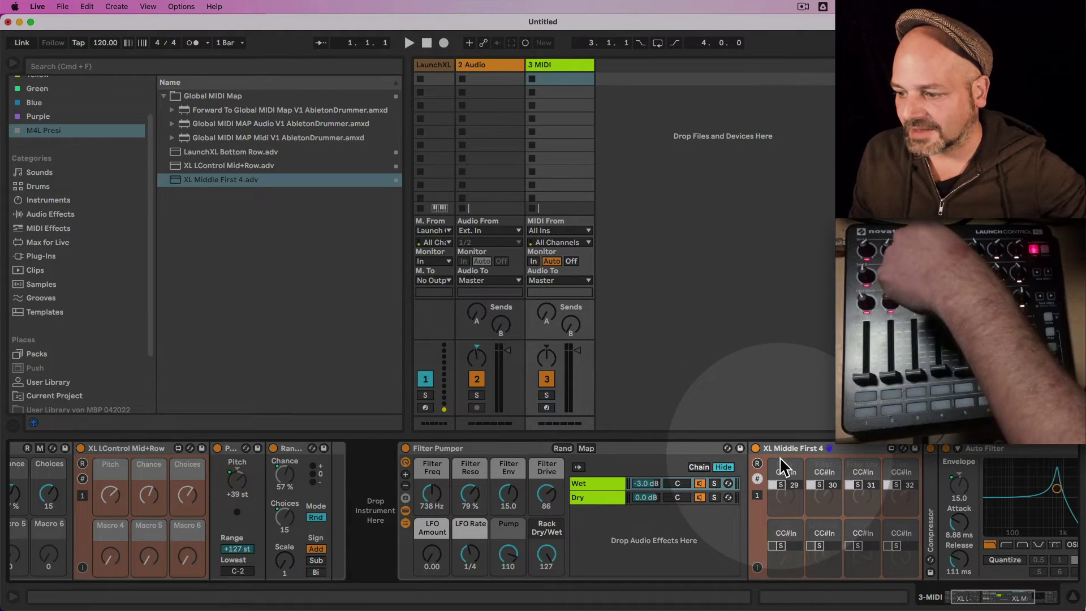
pyautogui.click(758, 479)
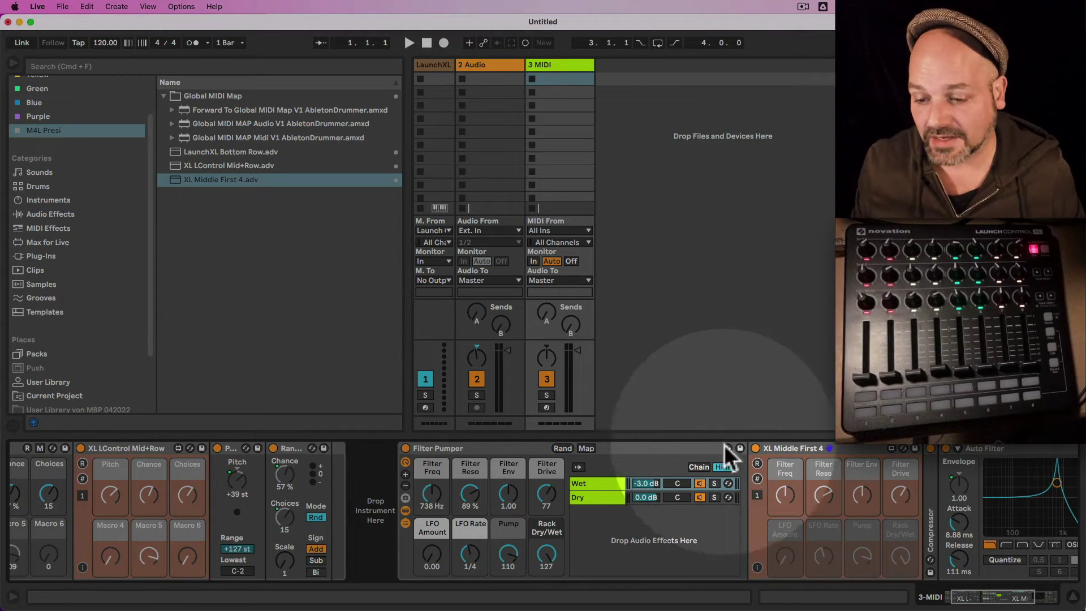
# Rename the Filter Pumper rack to Filter Pumper w Mapping and save it to the User Library, copying its used files
pyautogui.click(516, 449)
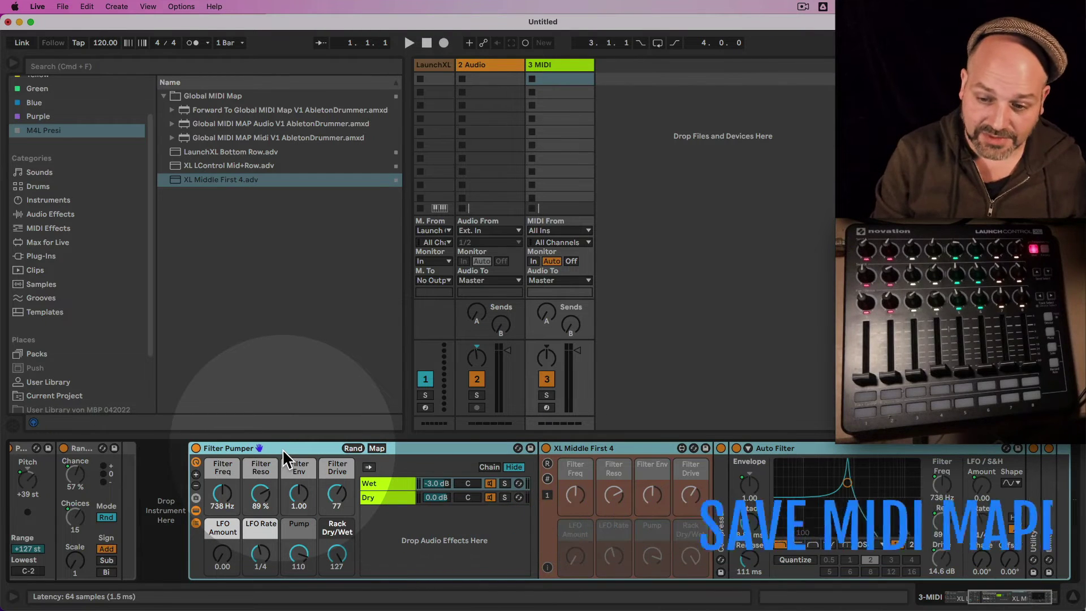
pyautogui.press('cmd+r')
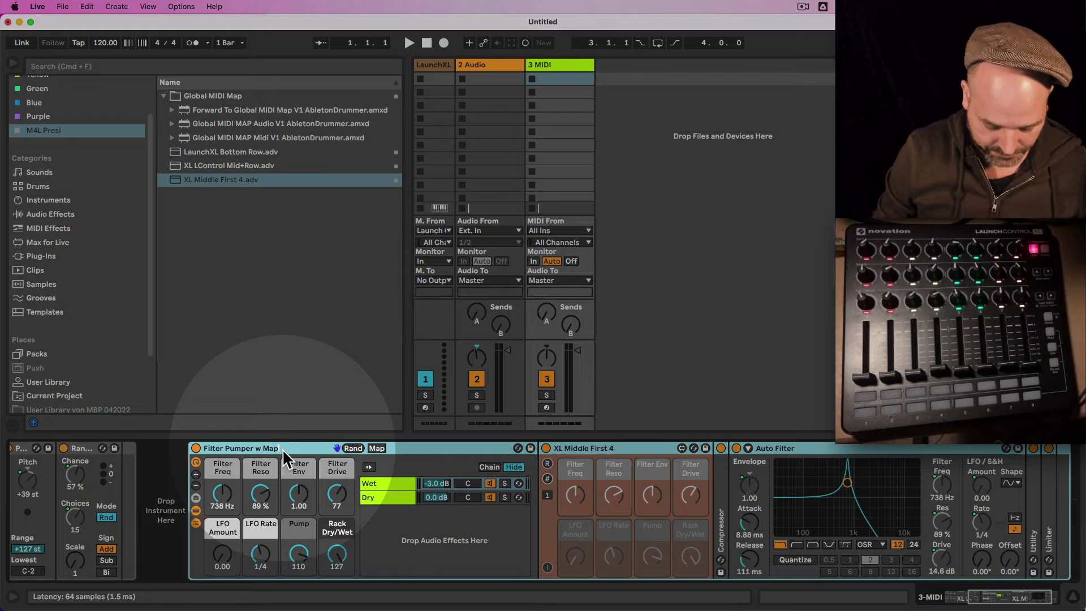
pyautogui.write('g')
pyautogui.press('Return')
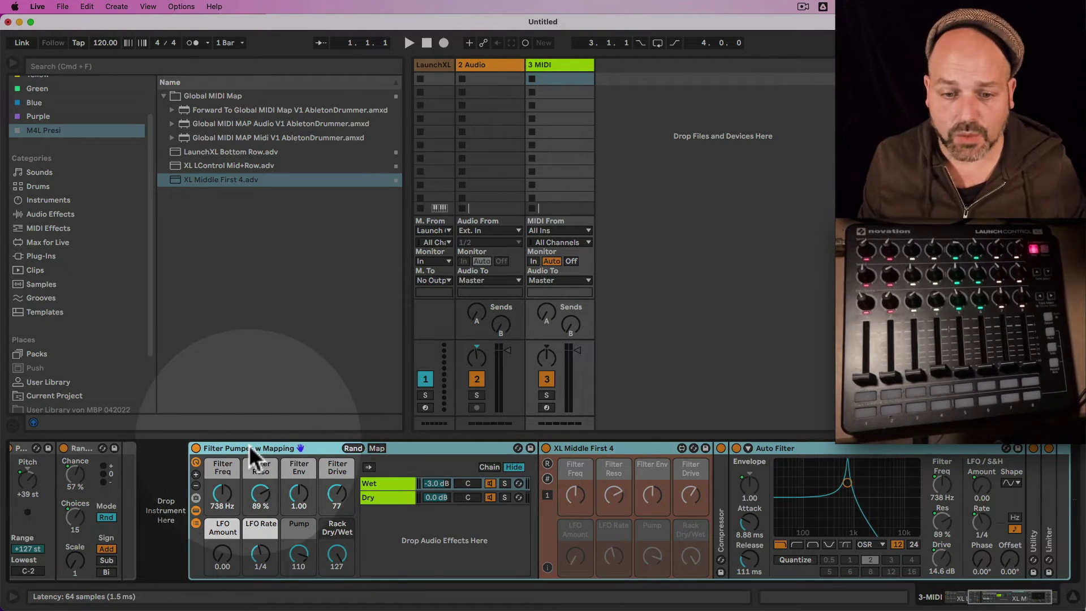
pyautogui.moveTo(187, 454); pyautogui.dragTo(72, 385)
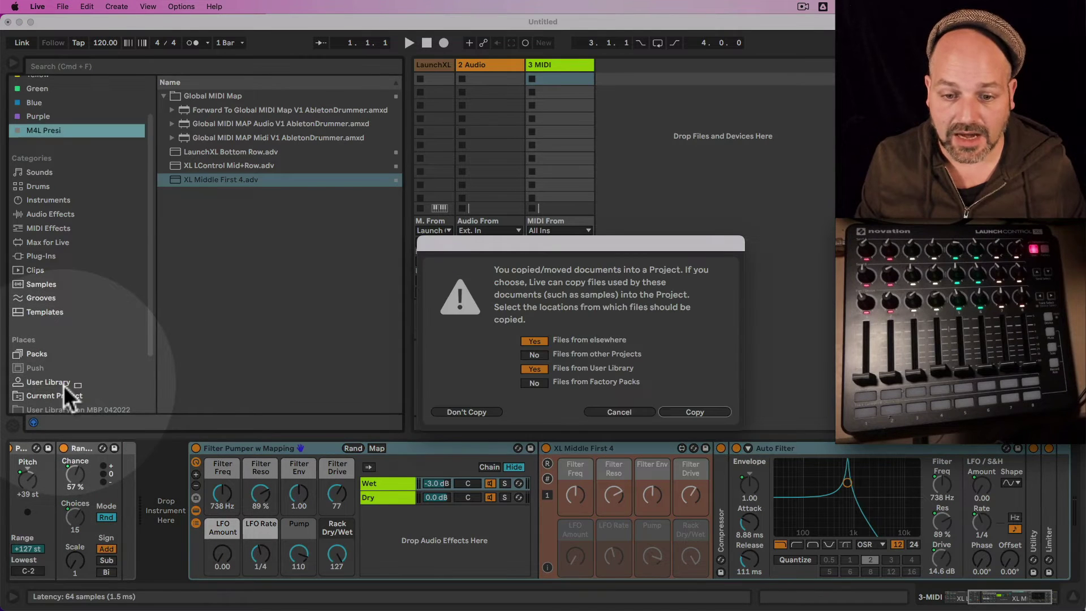
pyautogui.click(683, 415)
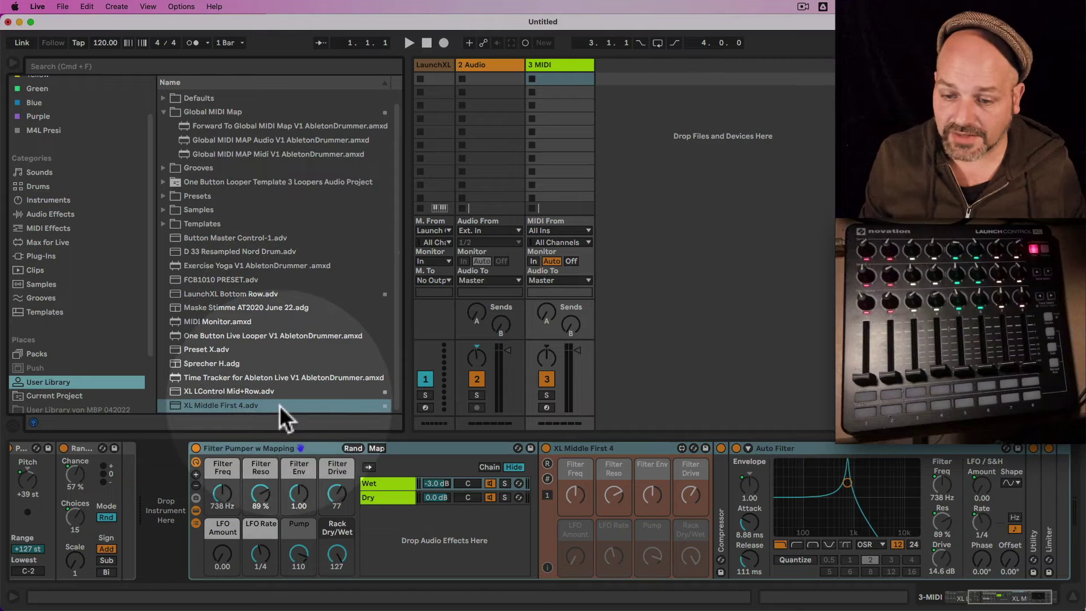
pyautogui.rightClick(279, 405)
pyautogui.click(267, 402)
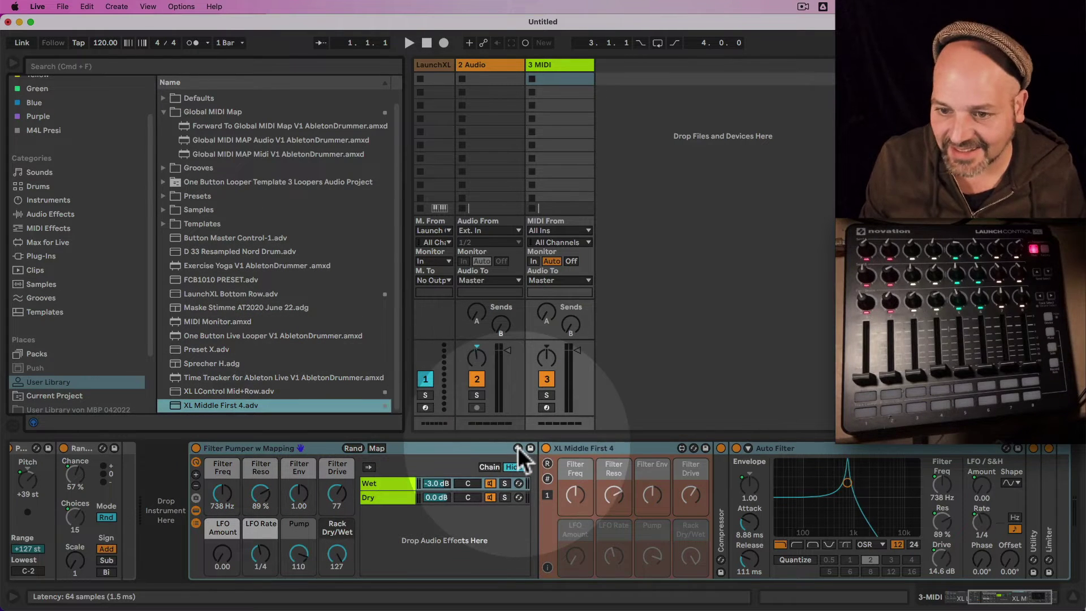
pyautogui.click(518, 448)
pyautogui.click(518, 448)
# Add the Filter Pumper w Mapping preset in the User Library to the M4L Presi collection and open that collection
pyautogui.scroll(-5, 28, 302)
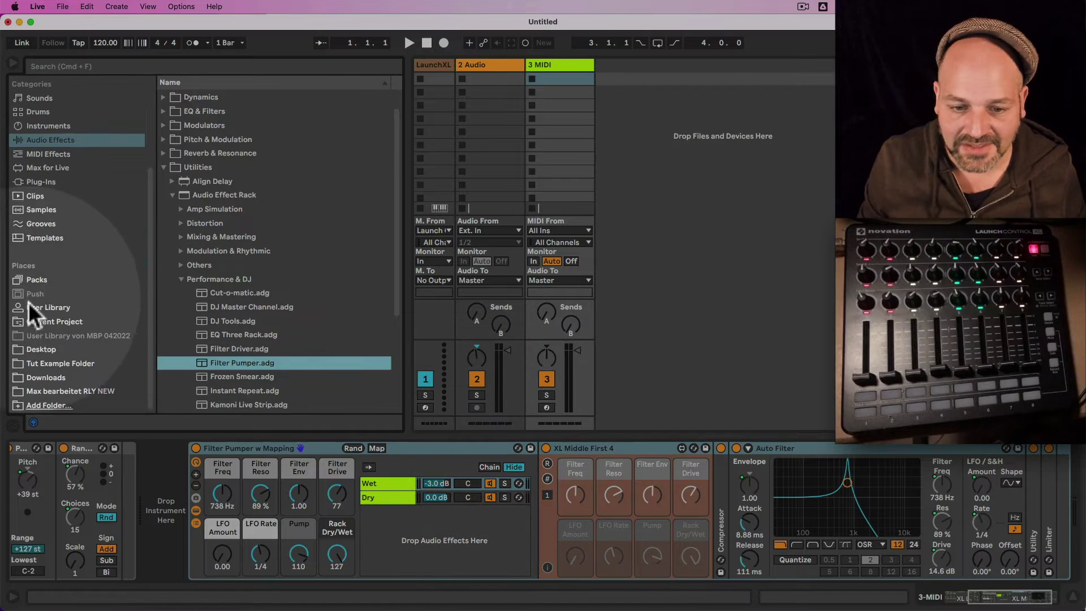
pyautogui.click(56, 306)
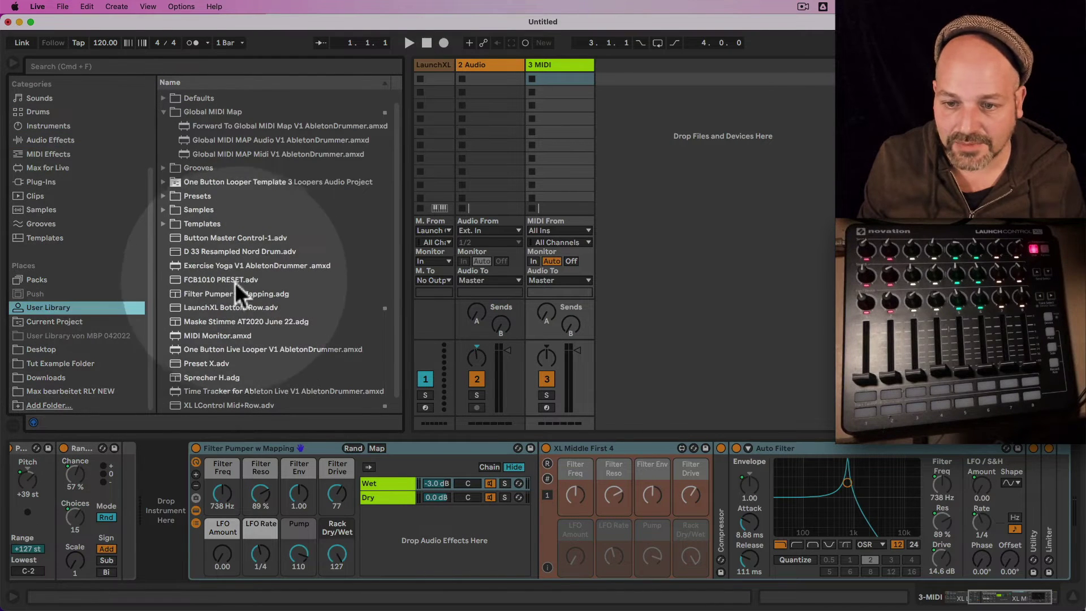
pyautogui.click(220, 293)
pyautogui.rightClick(219, 291)
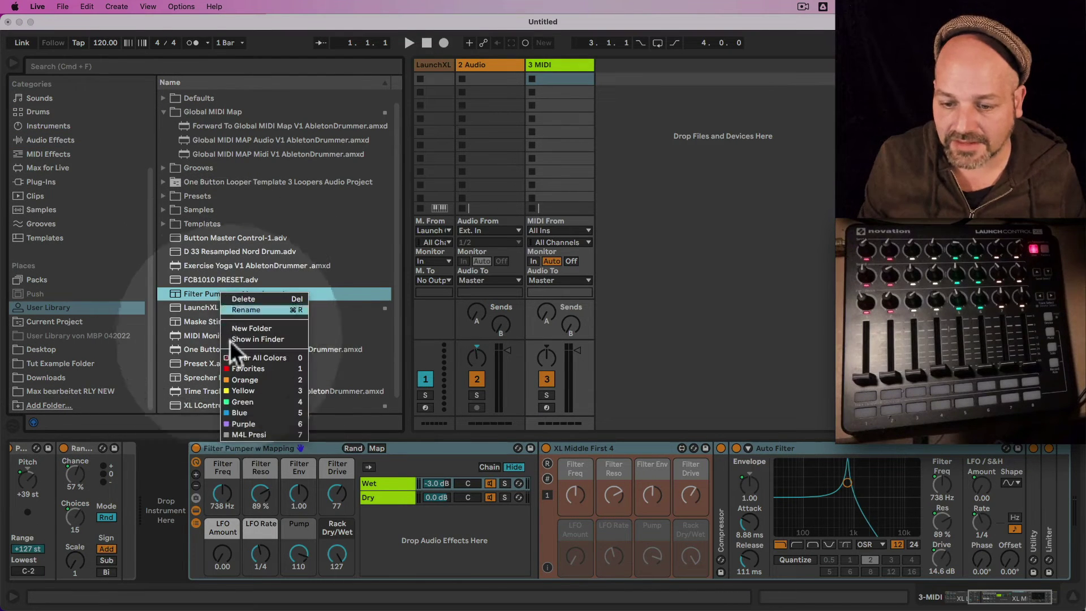
pyautogui.click(255, 444)
pyautogui.scroll(3, 34, 159)
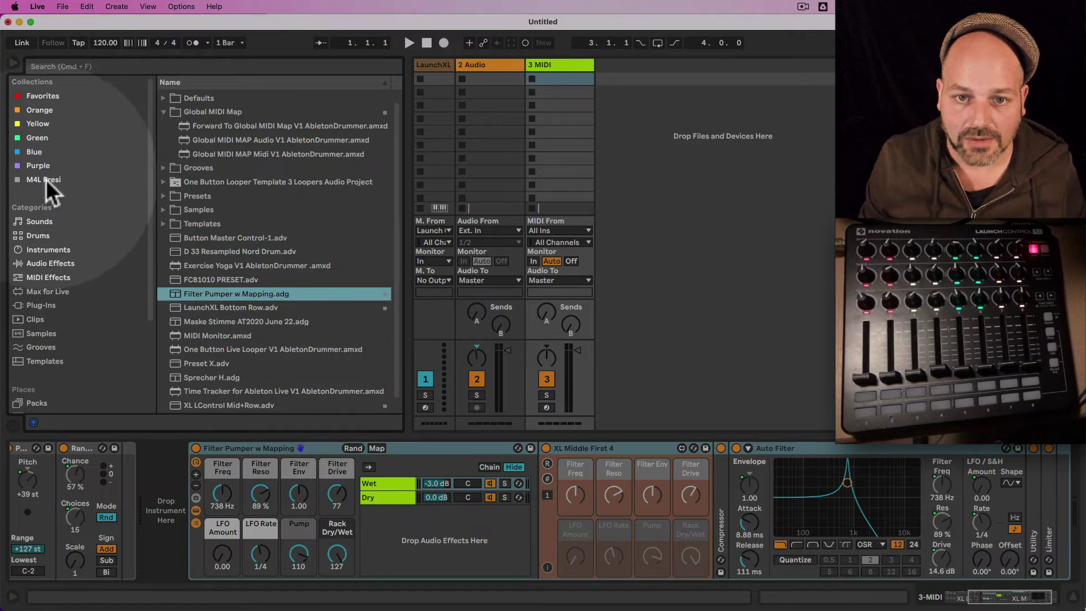
pyautogui.click(47, 179)
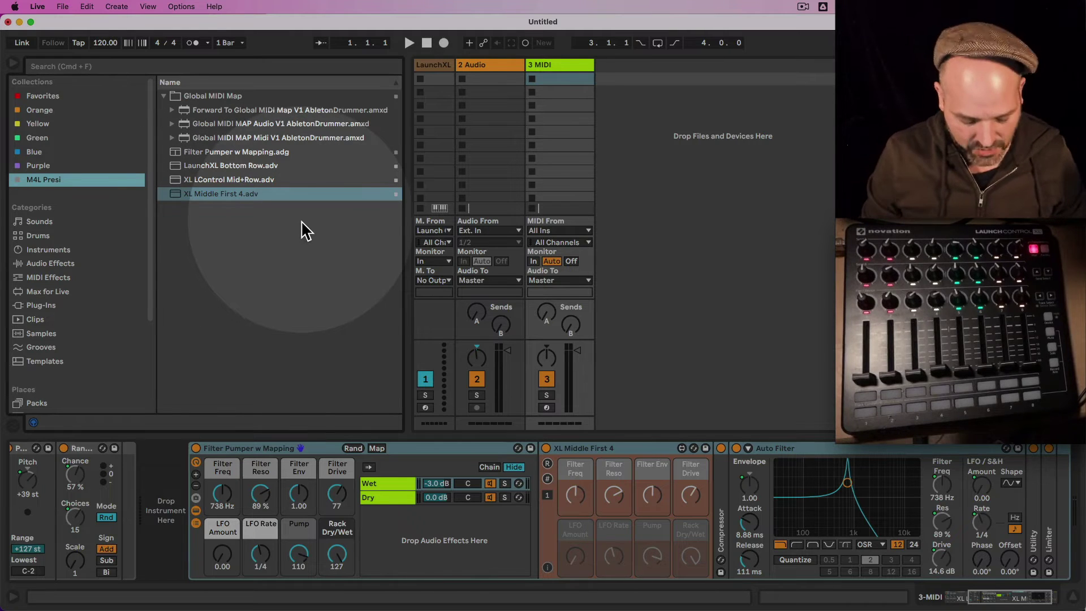
# Widen the LaunchXL IN track and save it to the User Library, copying its used files
pyautogui.click(437, 66)
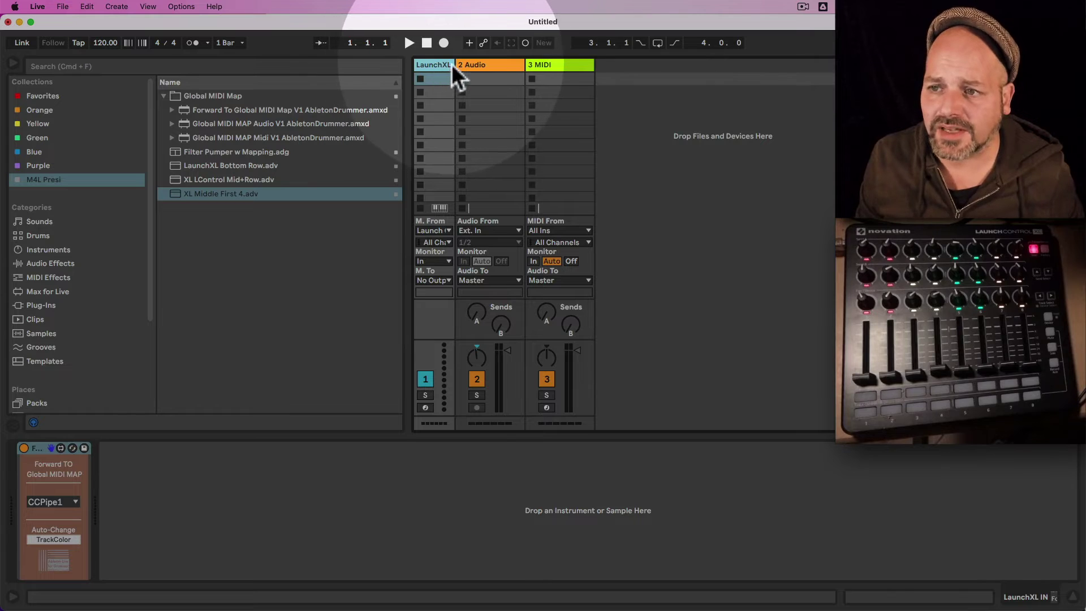
pyautogui.moveTo(457, 79); pyautogui.dragTo(542, 96)
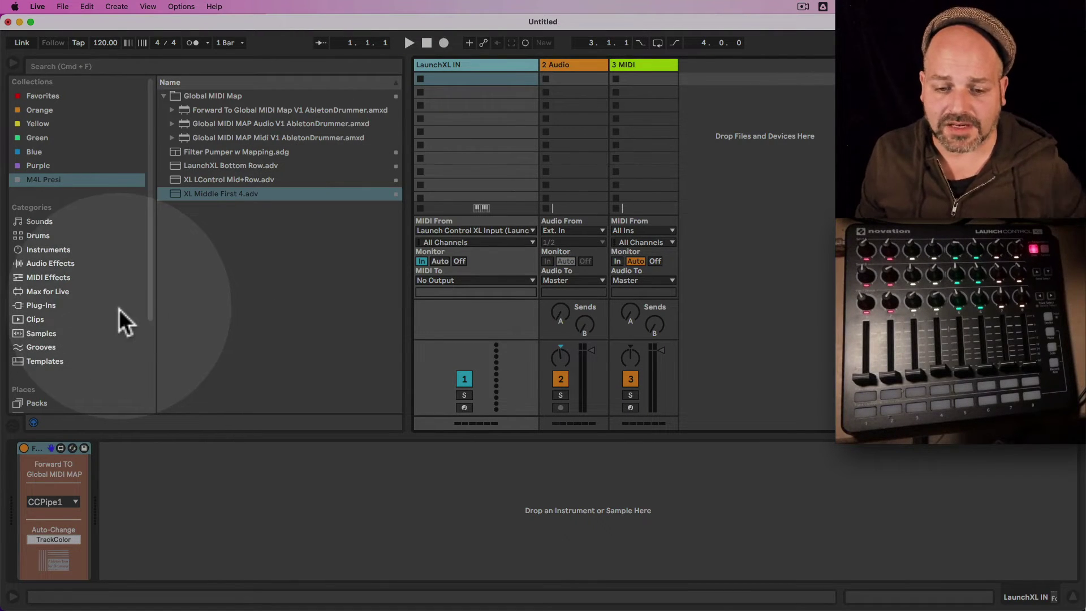
pyautogui.scroll(-5, 120, 309)
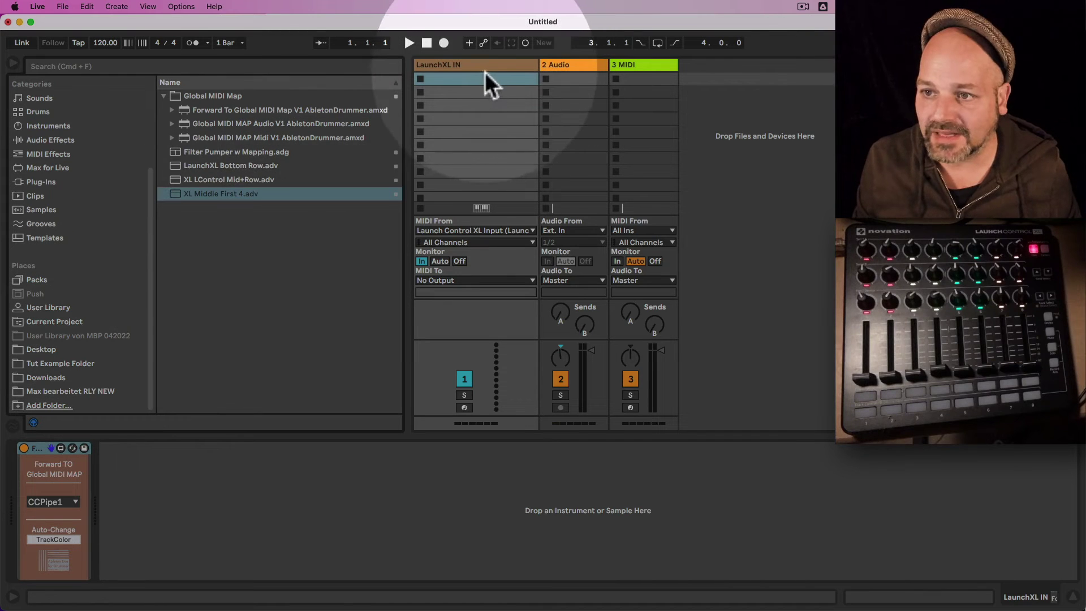
pyautogui.moveTo(467, 67); pyautogui.dragTo(69, 314)
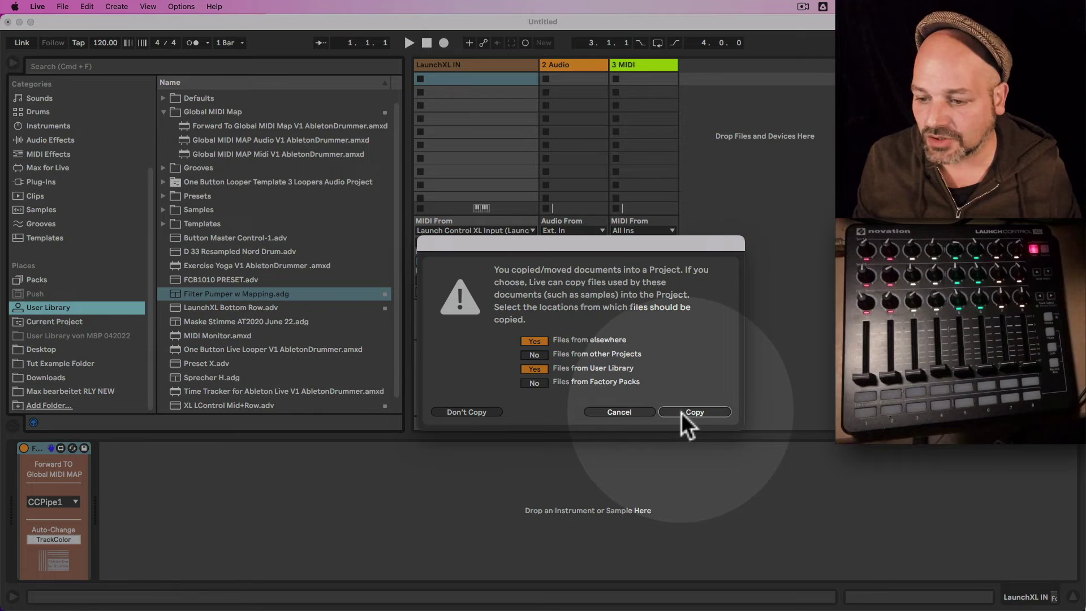
pyautogui.click(682, 413)
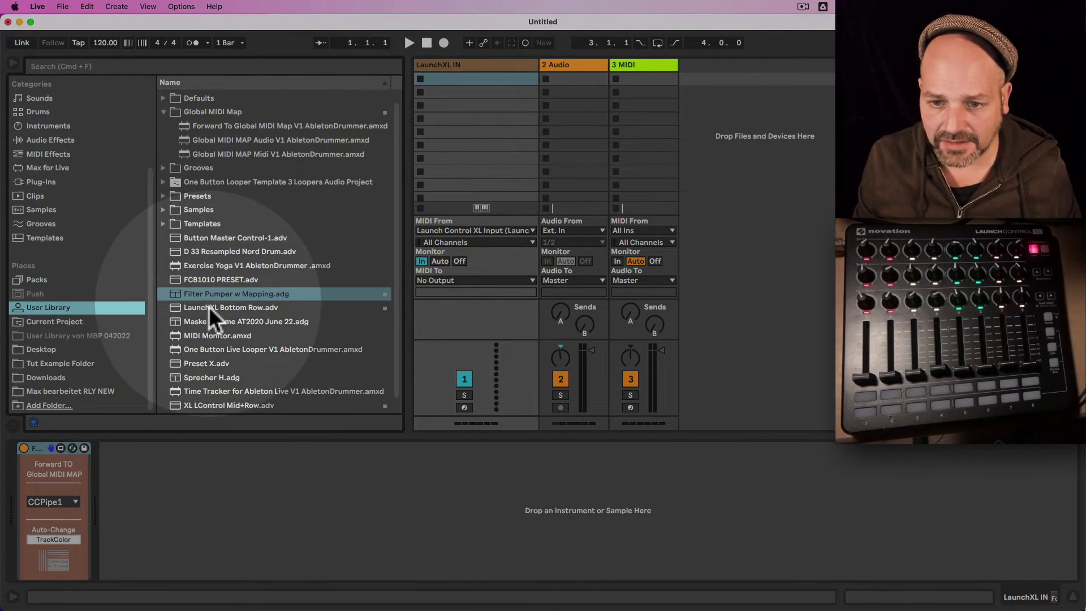
# Add the saved LaunchXL IN.als in the User Library to the M4L Presi collection
pyautogui.scroll(-1, 209, 303)
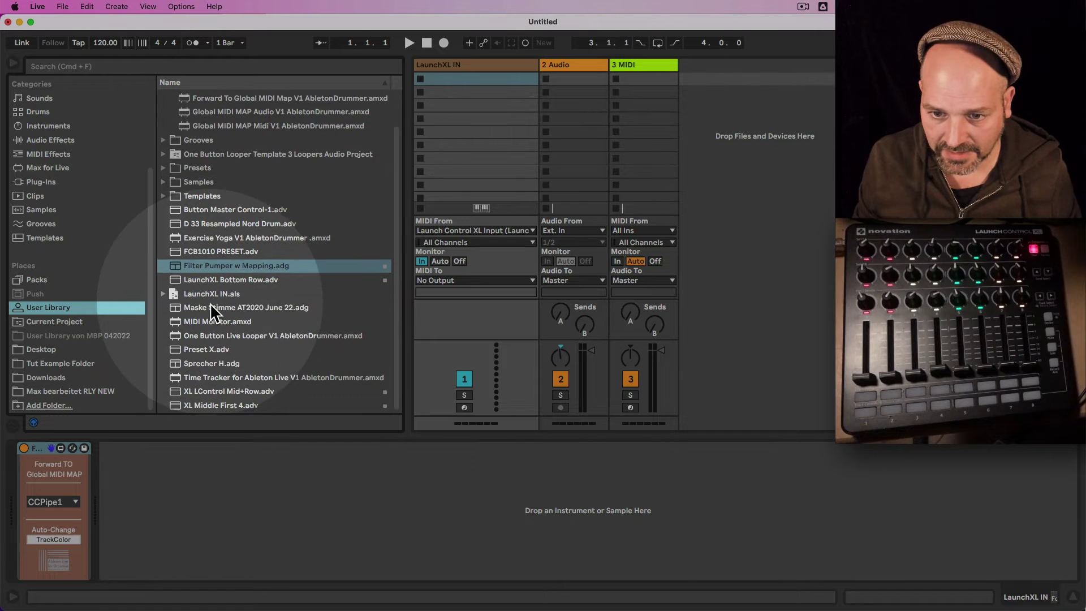
pyautogui.click(213, 297)
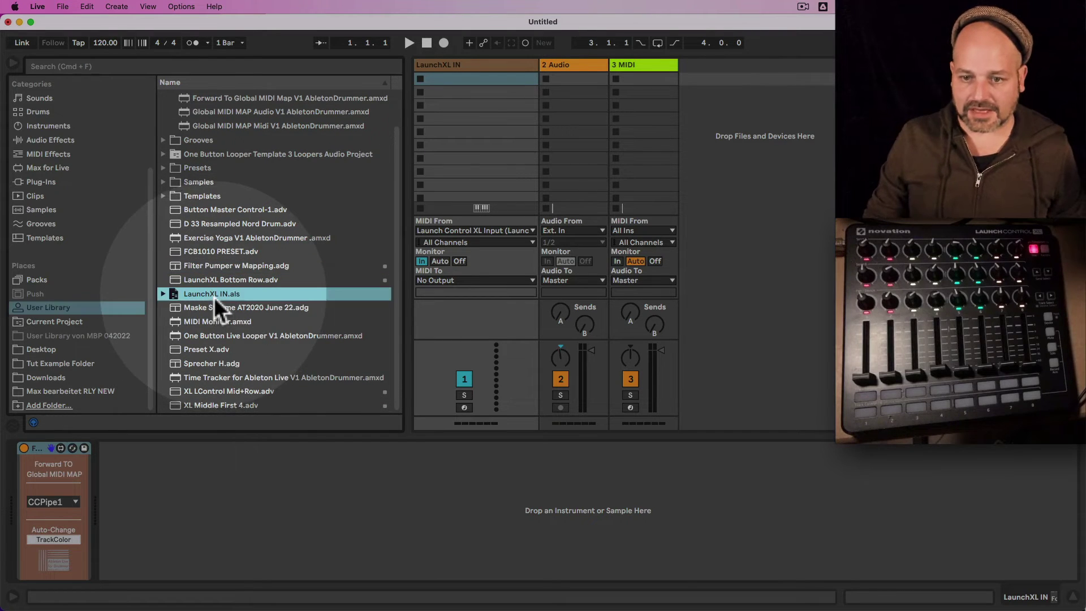
pyautogui.rightClick(215, 298)
pyautogui.click(259, 449)
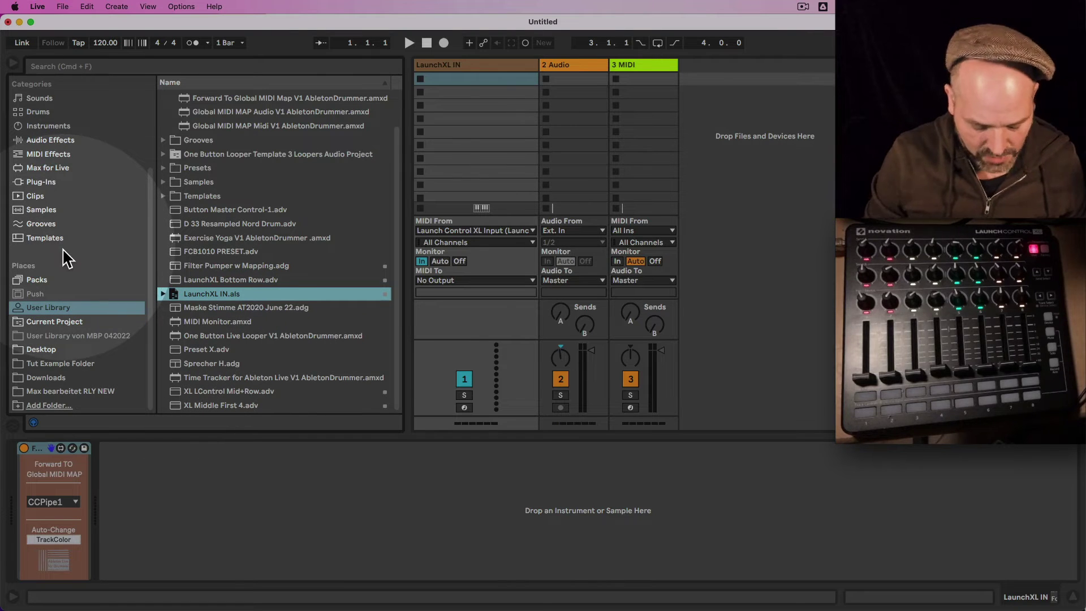
# Start a new Live Set without saving the current one, insert LaunchXL IN.als after the 1 Audio track, and narrow the inserted track
pyautogui.press('Return')
pyautogui.press('super+d')
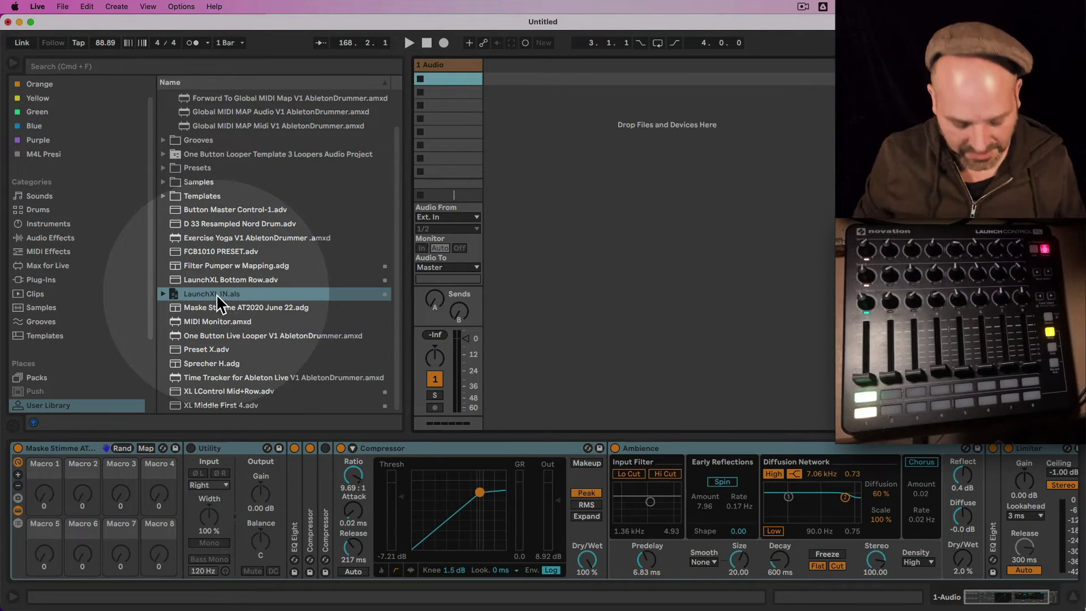
pyautogui.moveTo(197, 294); pyautogui.dragTo(505, 67)
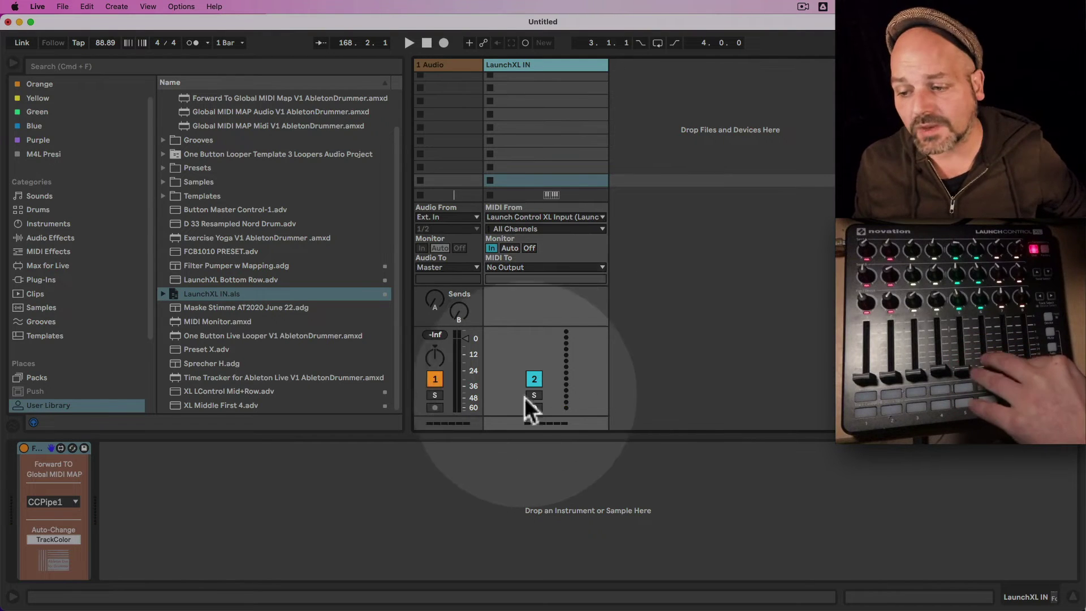
pyautogui.moveTo(616, 78); pyautogui.dragTo(539, 79)
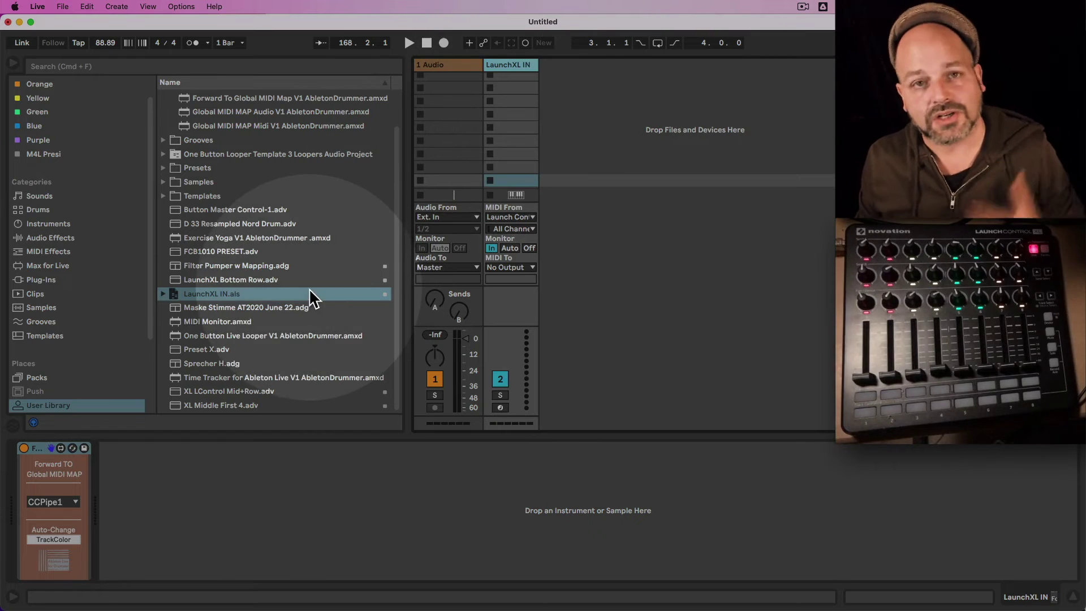
# Open the M4L Presi collection in the browser
pyautogui.click(45, 148)
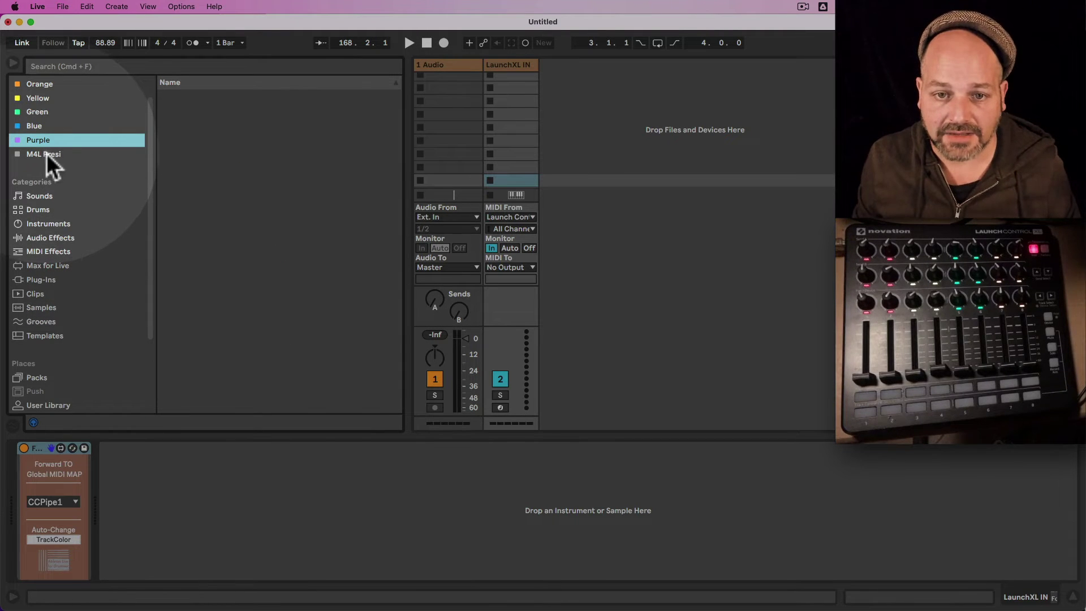
pyautogui.click(46, 154)
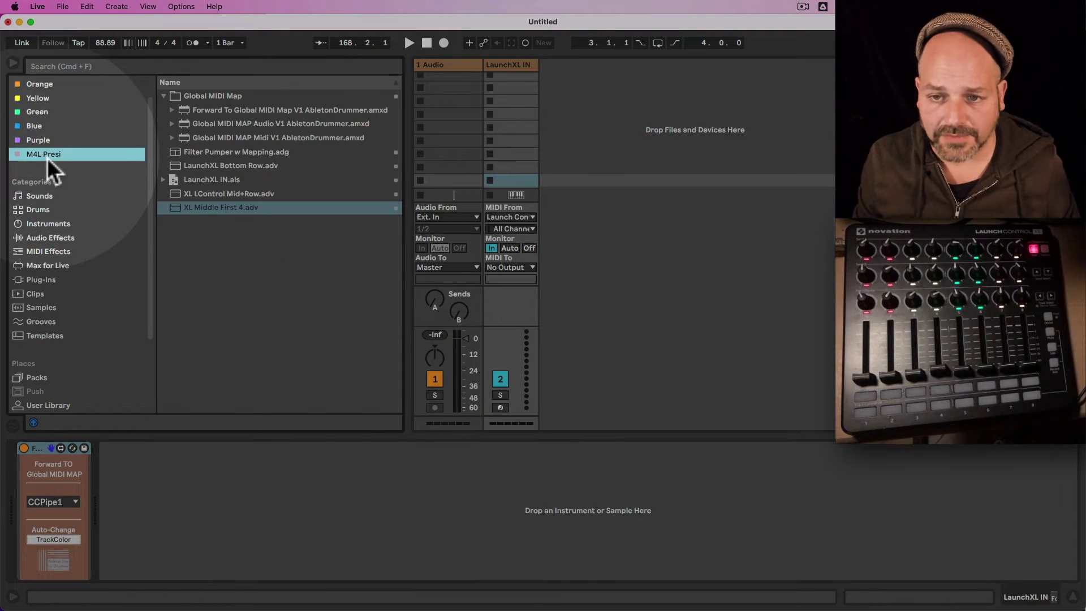
# Insert Filter Pumper w Mapping.adg from the M4L Presi collection as a new audio track after LaunchXL IN
pyautogui.click(226, 166)
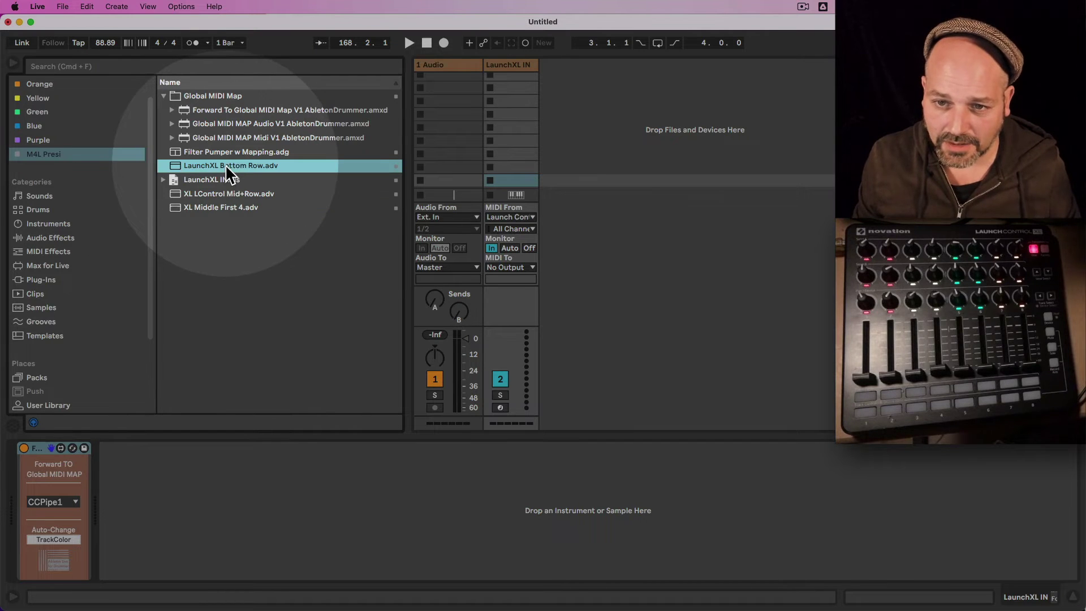
pyautogui.click(228, 153)
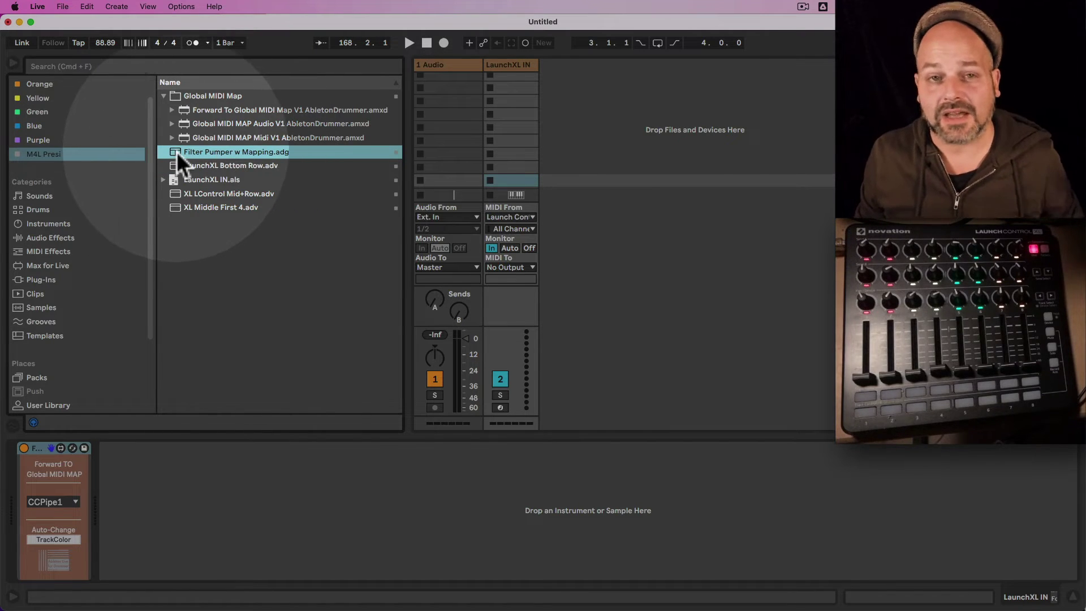
pyautogui.moveTo(175, 150); pyautogui.dragTo(559, 111)
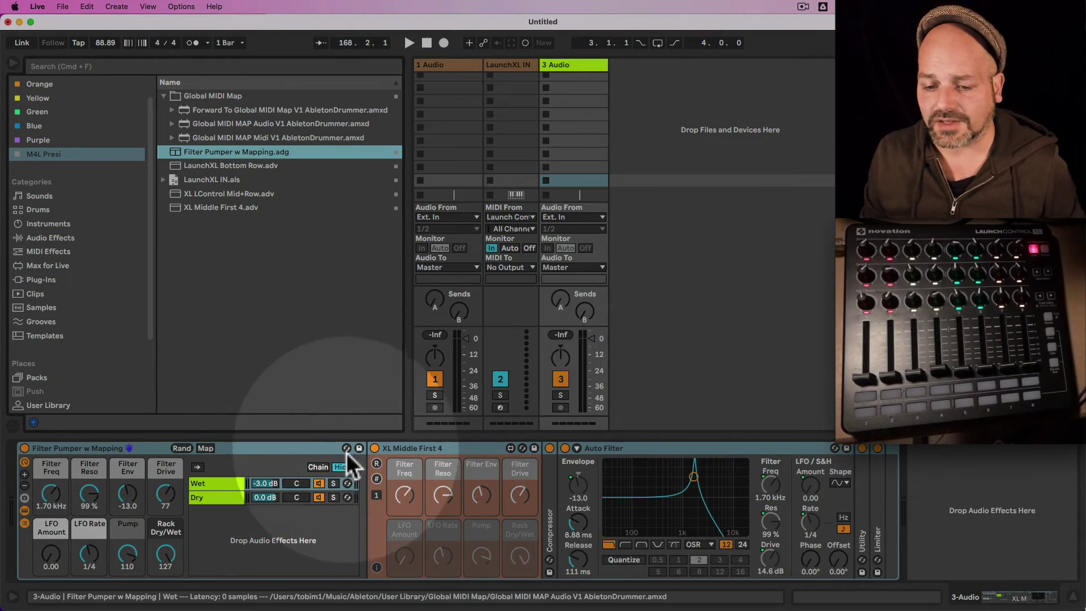
# Delete the Filter Pumper w Mapping rack from the 3 Audio track
pyautogui.click(105, 451)
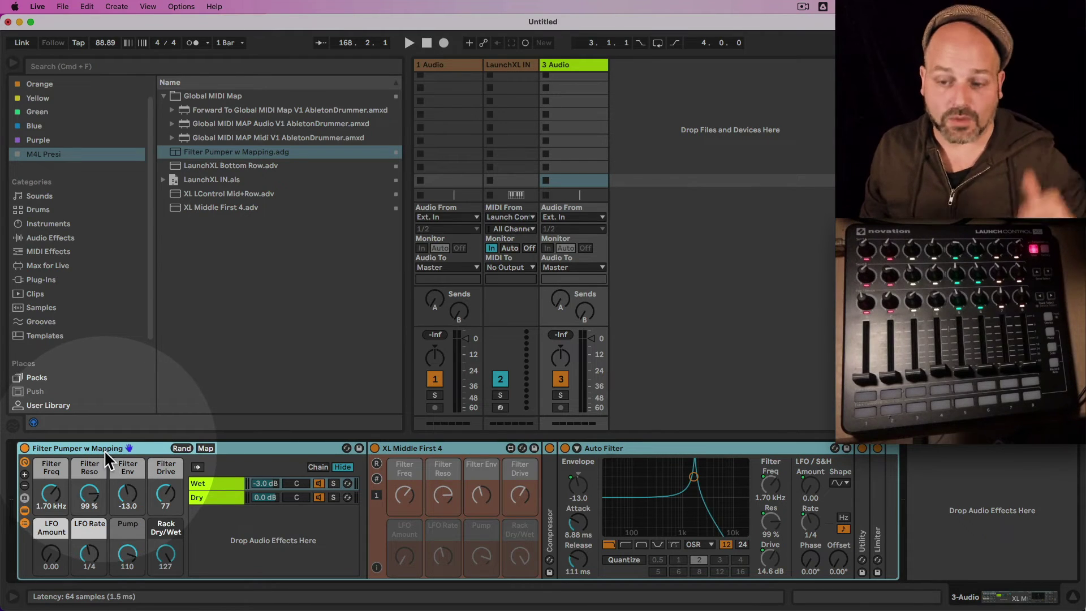
pyautogui.click(422, 448)
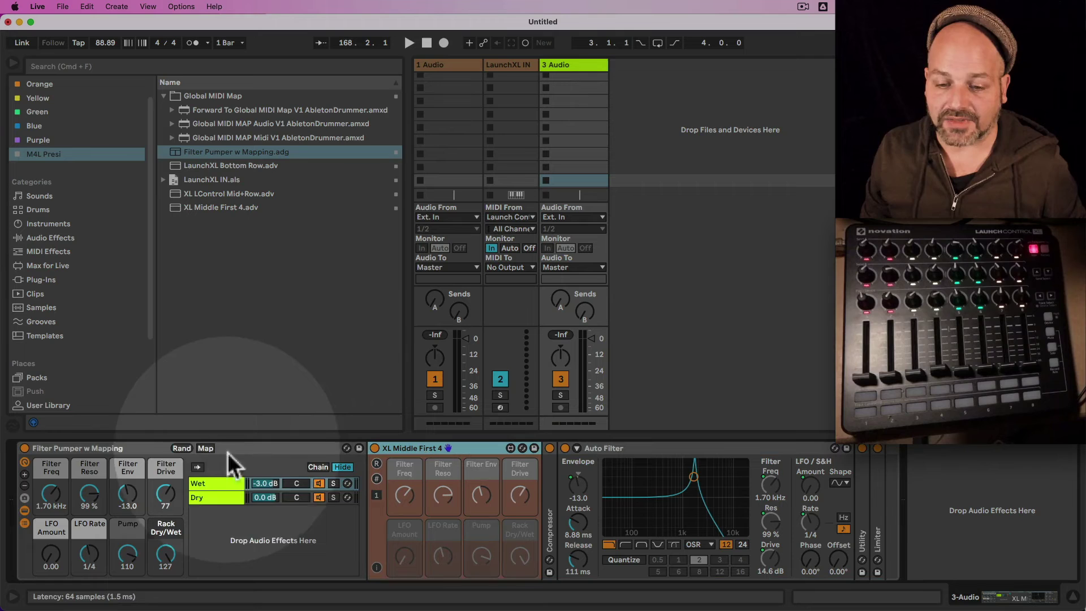
pyautogui.click(117, 449)
pyautogui.press('Delete')
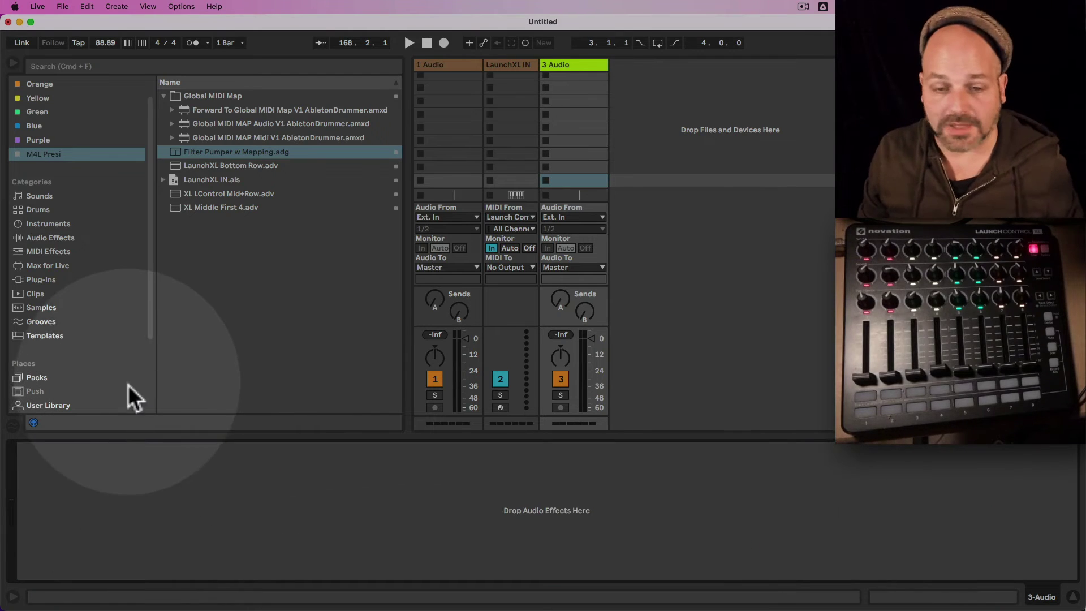
# Load the Module Later.adg rack from the Performance & DJ audio effect racks onto the 3 Audio track
pyautogui.scroll(-4, 62, 351)
pyautogui.scroll(4, 54, 338)
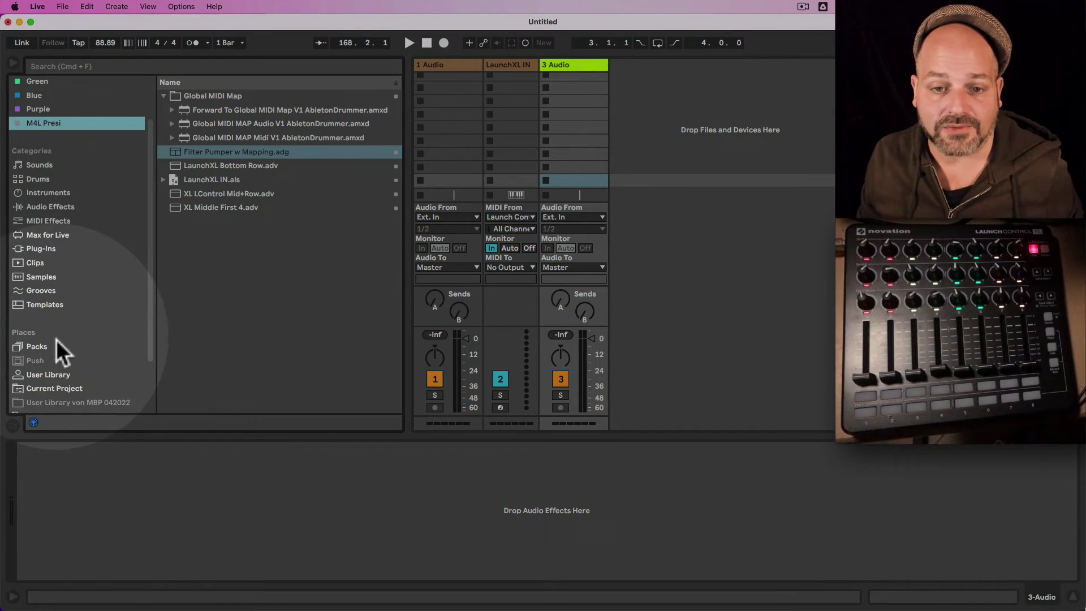
pyautogui.click(54, 208)
pyautogui.scroll(-5, 249, 387)
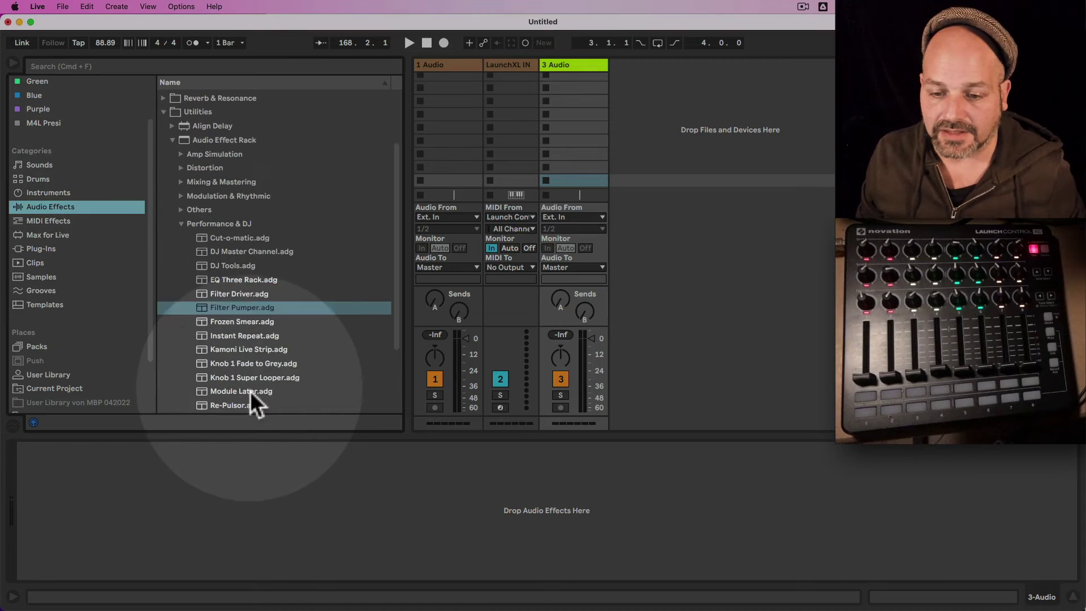
pyautogui.click(236, 358)
pyautogui.doubleClick(236, 359)
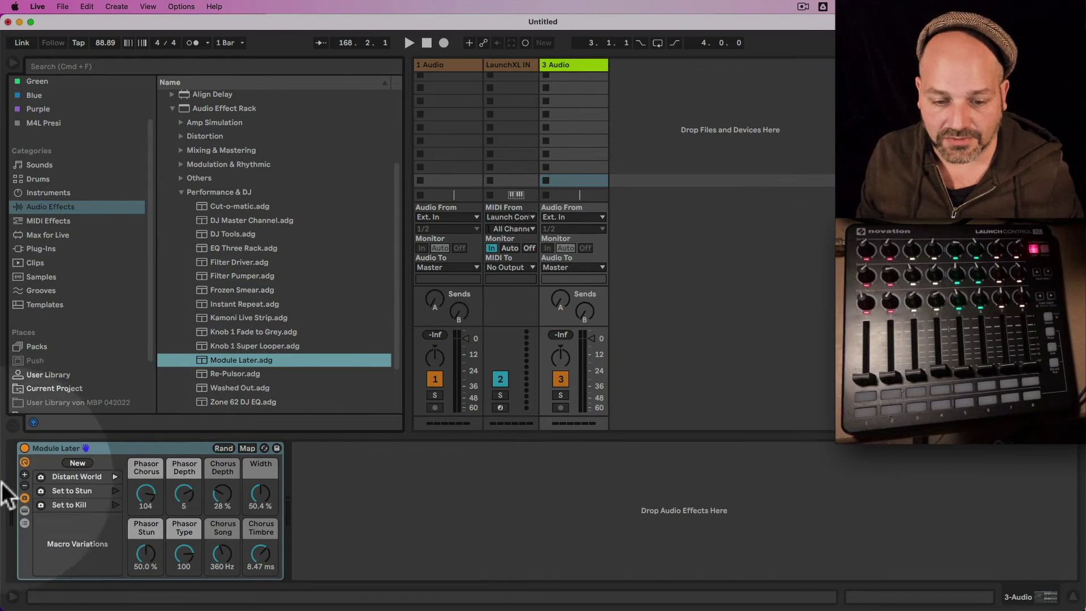
# Show the Module Later rack's chain list and insert XL Middle First 4.adv from the M4L Presi collection into the Dry chain
pyautogui.scroll(3, 48, 168)
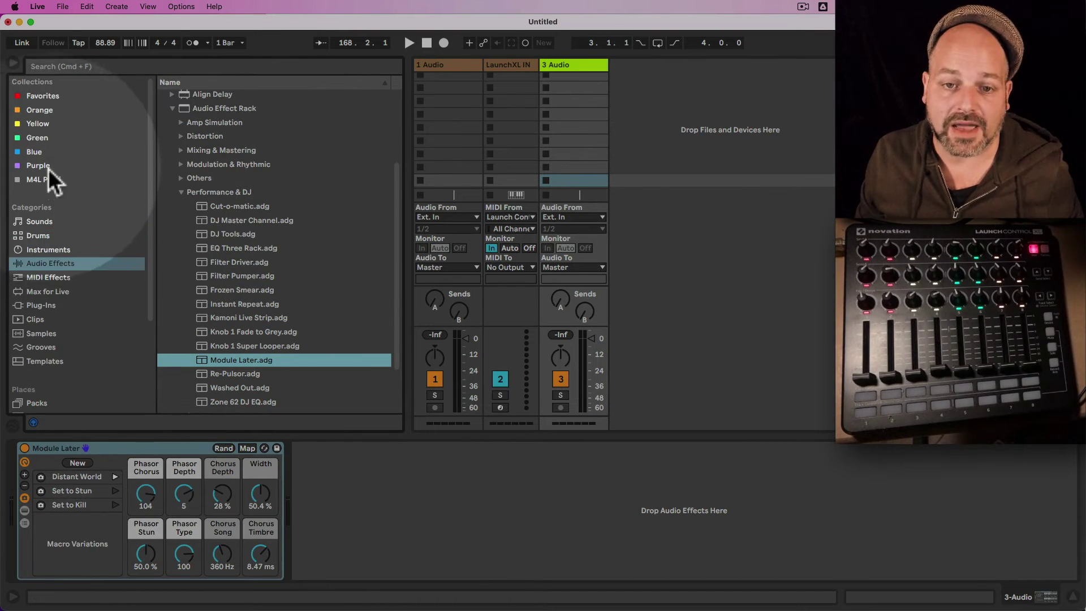
pyautogui.click(49, 181)
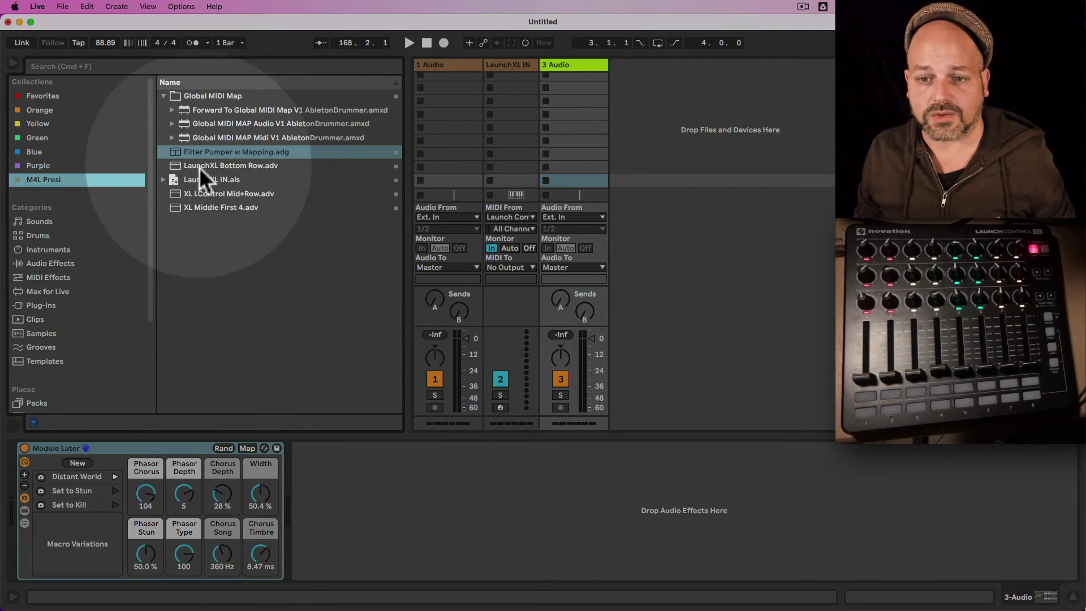
pyautogui.click(220, 197)
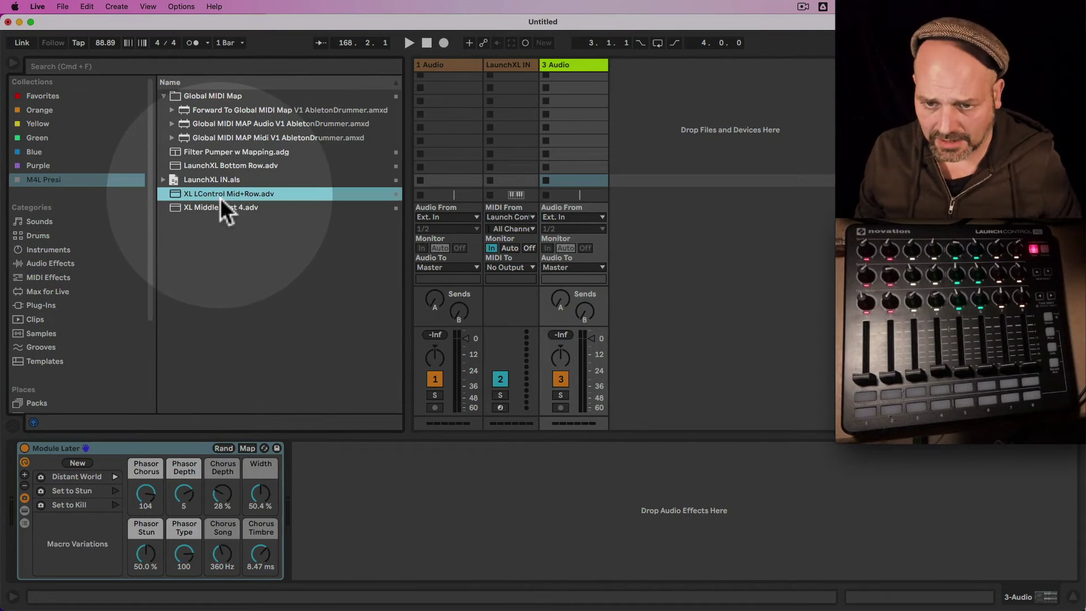
pyautogui.moveTo(220, 196); pyautogui.dragTo(21, 512)
pyautogui.click(23, 511)
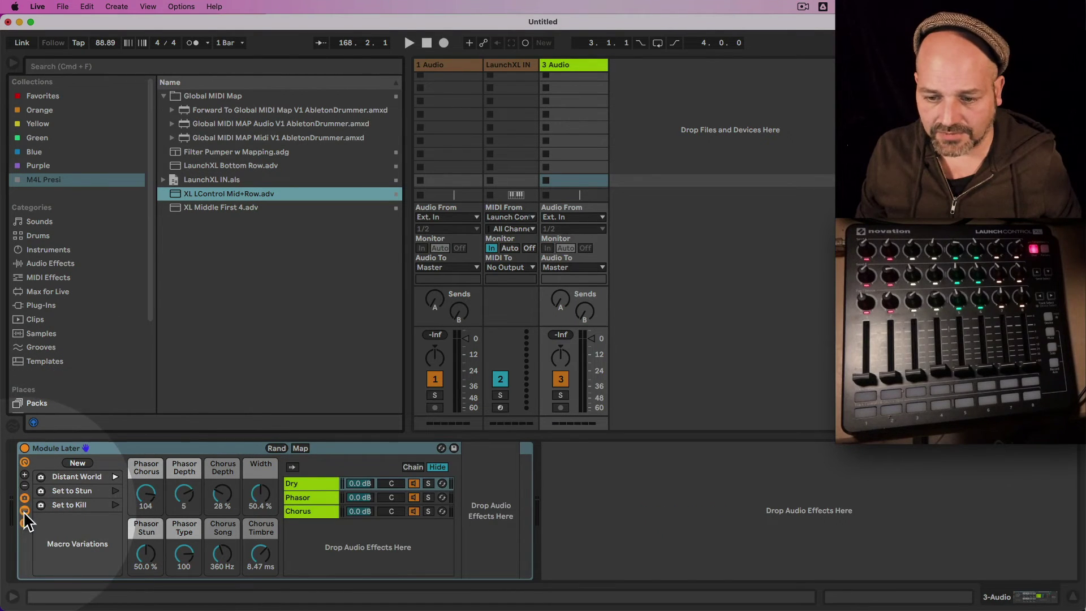
pyautogui.moveTo(176, 199); pyautogui.dragTo(320, 484)
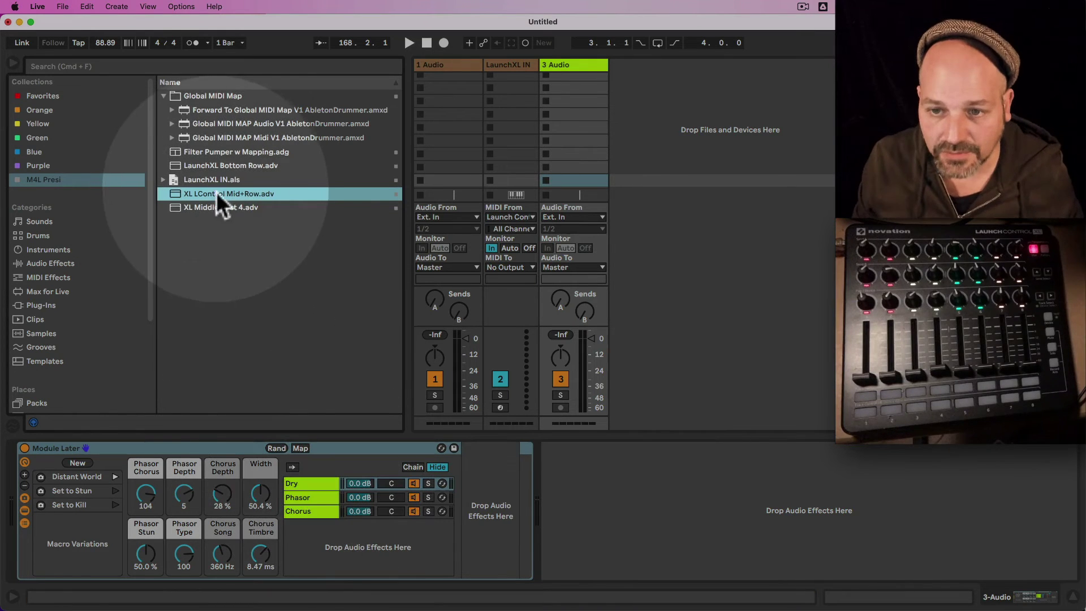
pyautogui.moveTo(219, 206); pyautogui.dragTo(331, 485)
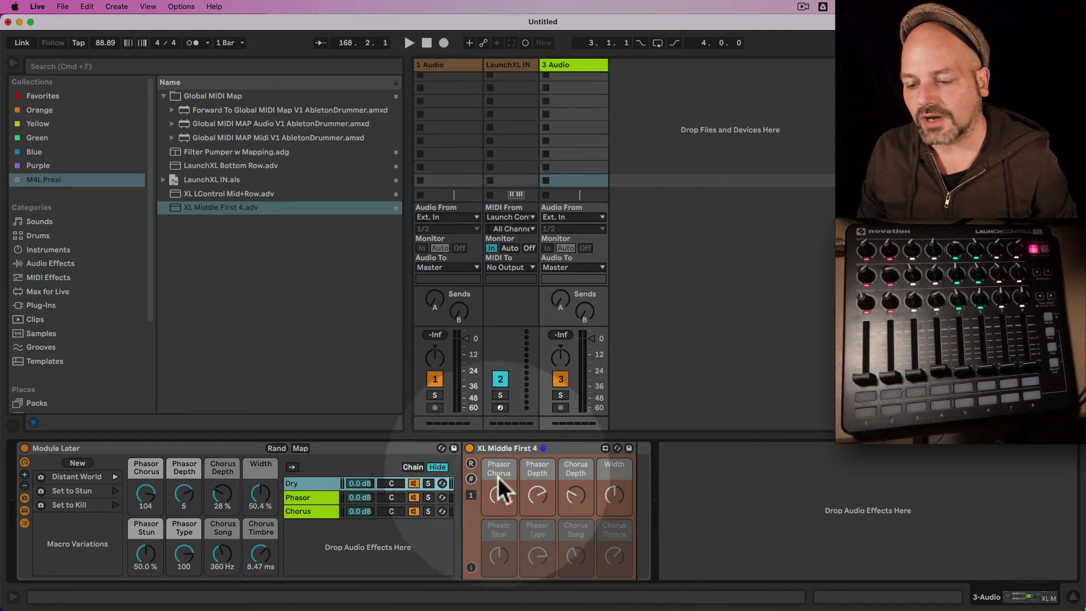
# Try enabling the CC input of the Phasor Stun knob with CC 20 in XL Middle First 4, and return to the knob view
pyautogui.click(471, 479)
pyautogui.click(472, 480)
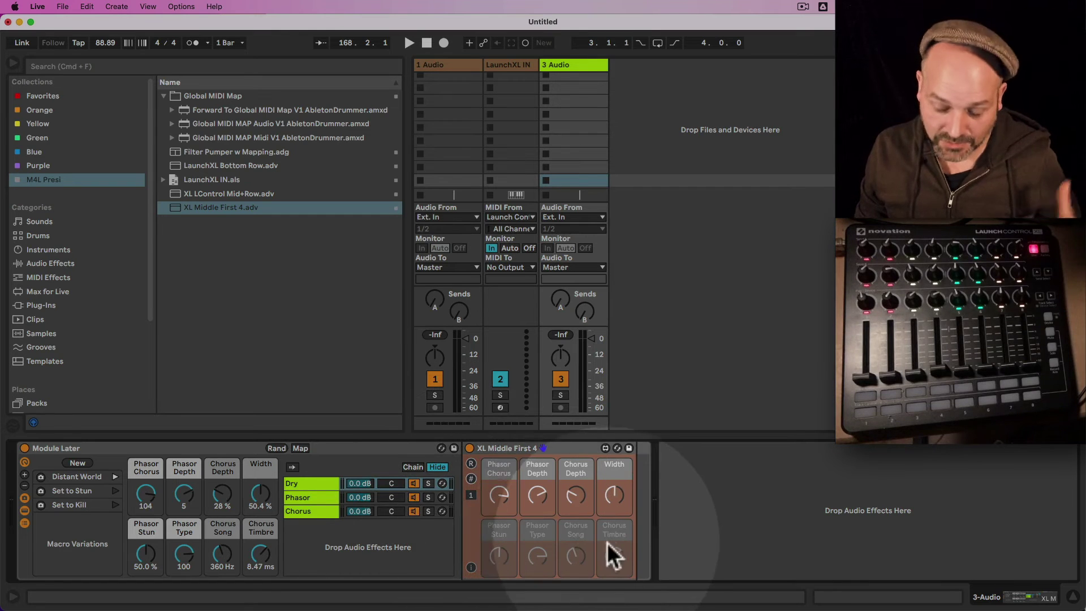
pyautogui.click(471, 480)
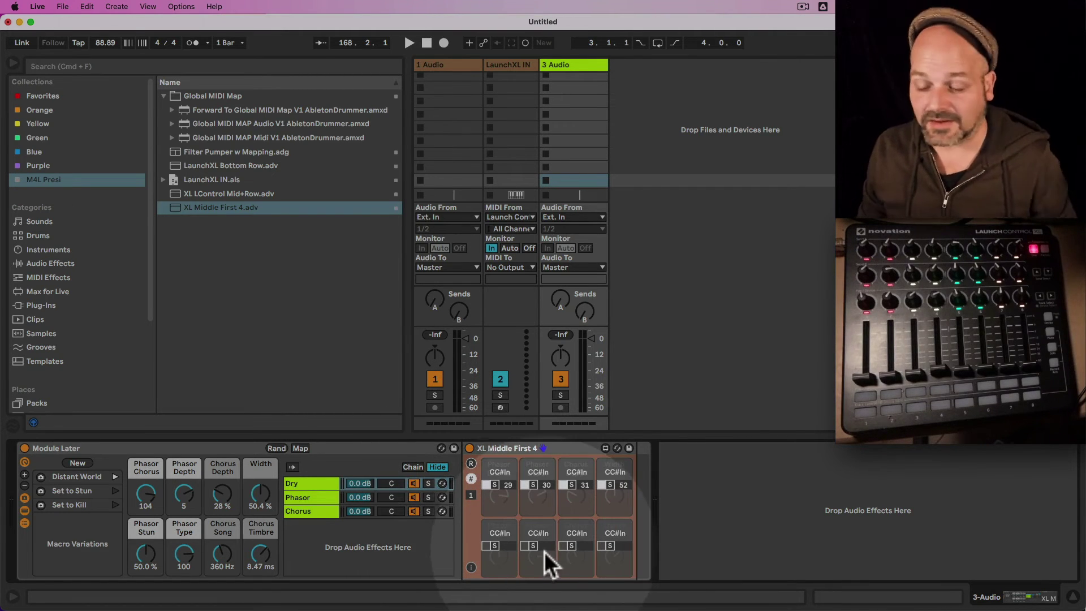
pyautogui.click(487, 546)
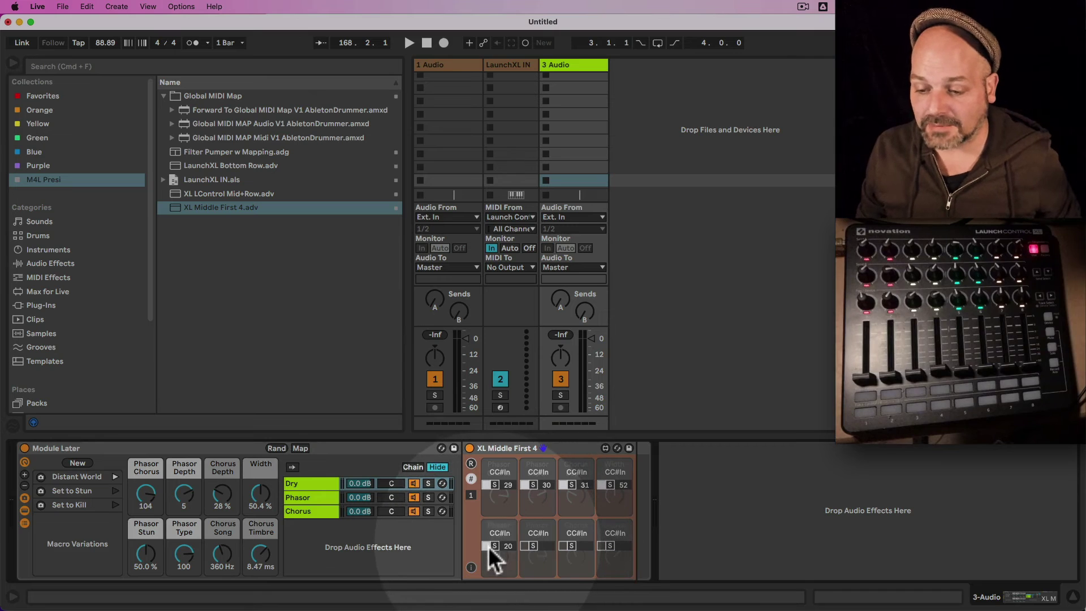
pyautogui.click(472, 479)
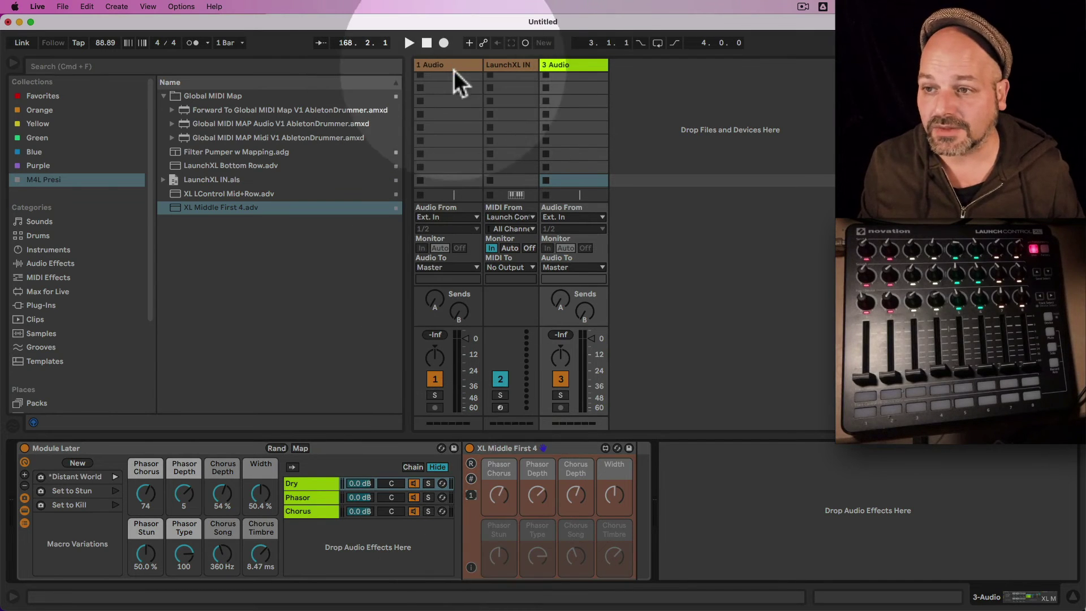
# Widen the LaunchXL IN track and duplicate it
pyautogui.click(515, 66)
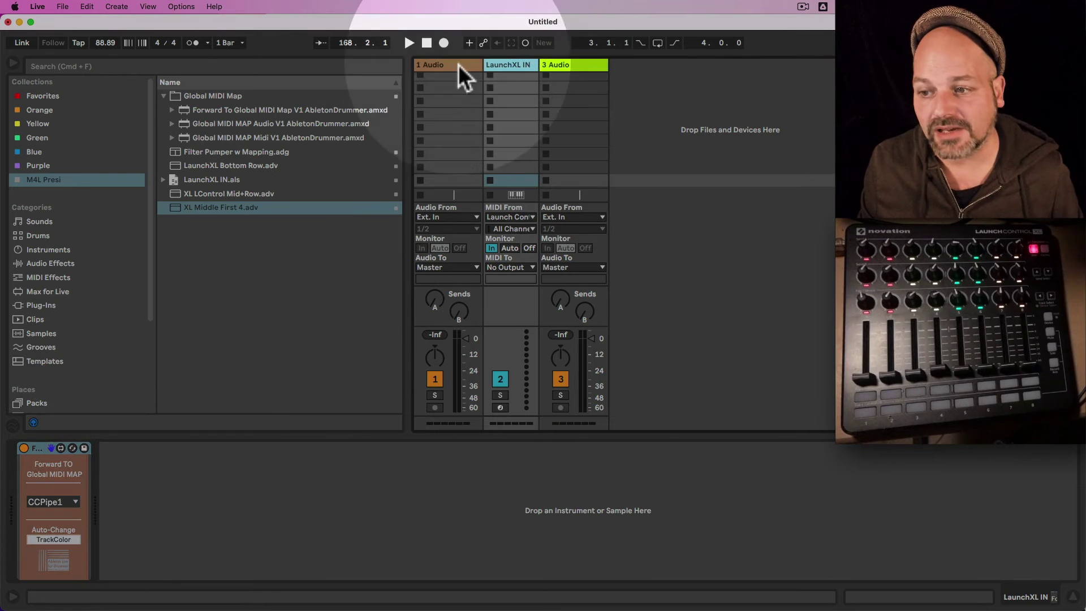
pyautogui.moveTo(549, 80)
pyautogui.mouseDown()
pyautogui.moveTo(589, 79)
pyautogui.moveTo(562, 79)
pyautogui.mouseUp()
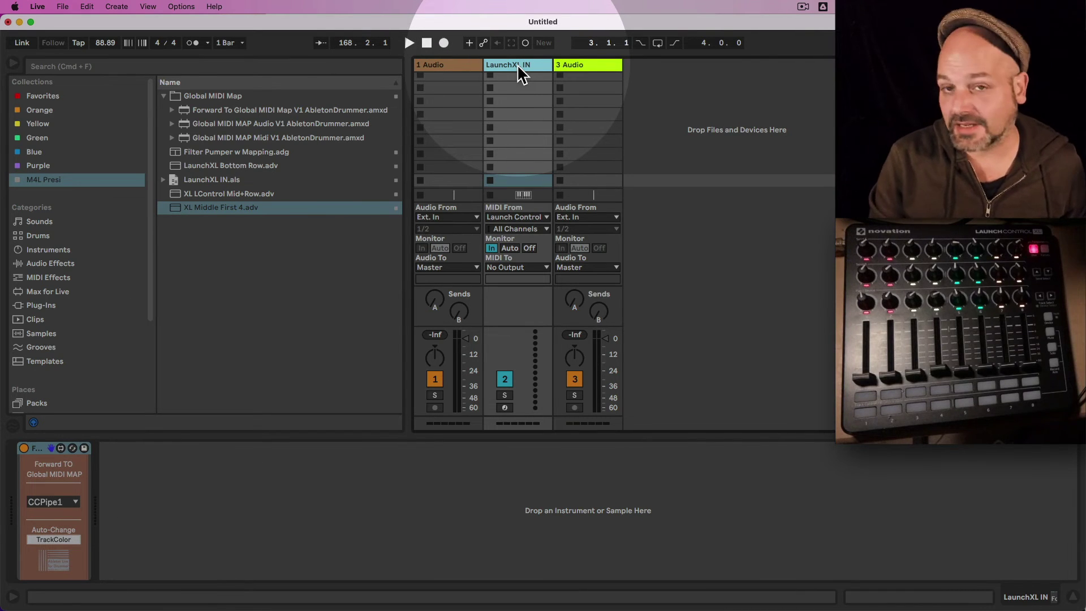
pyautogui.press('super+d')
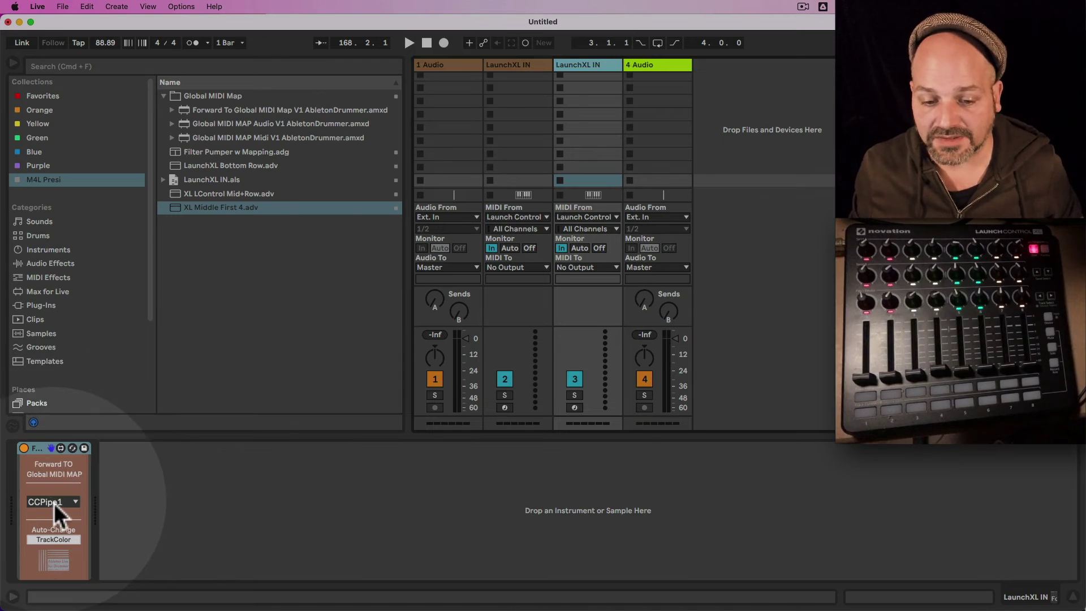
# Set the duplicated track's Forward To Global MIDI Map device to CCPipe2, with automatic track color switched on
pyautogui.click(53, 503)
pyautogui.click(46, 367)
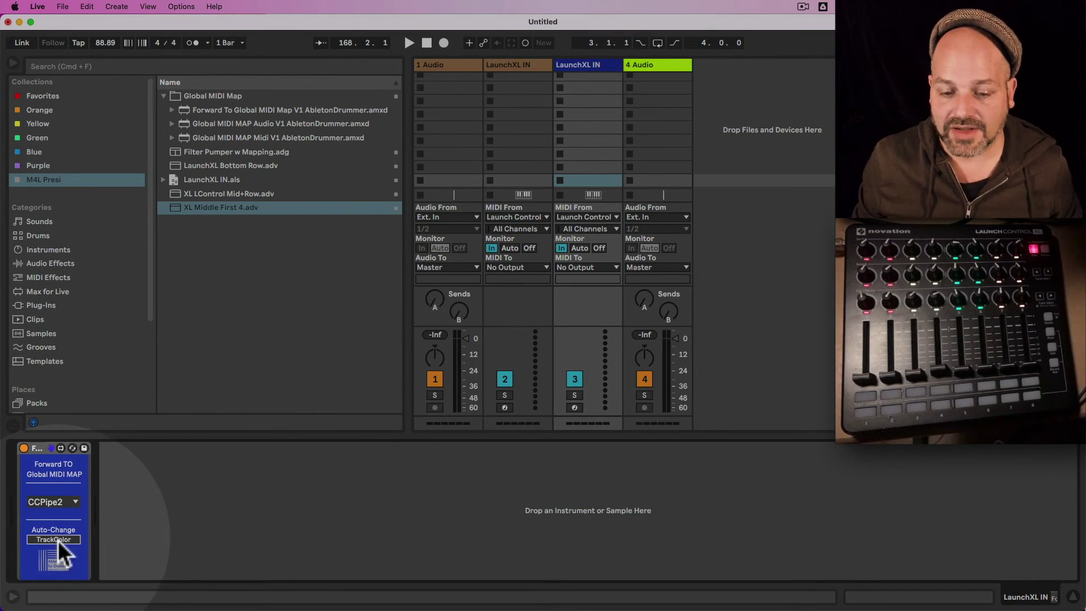
pyautogui.click(57, 540)
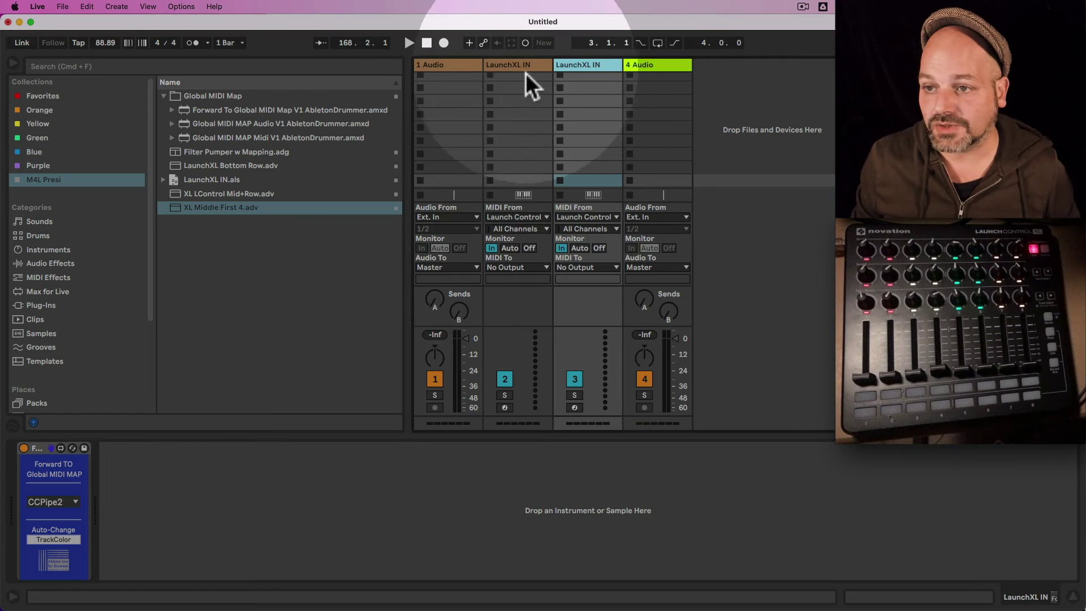
# Delete the 1 Audio track and select the LaunchXL IN track that uses CCPipe2
pyautogui.click(526, 67)
pyautogui.click(453, 66)
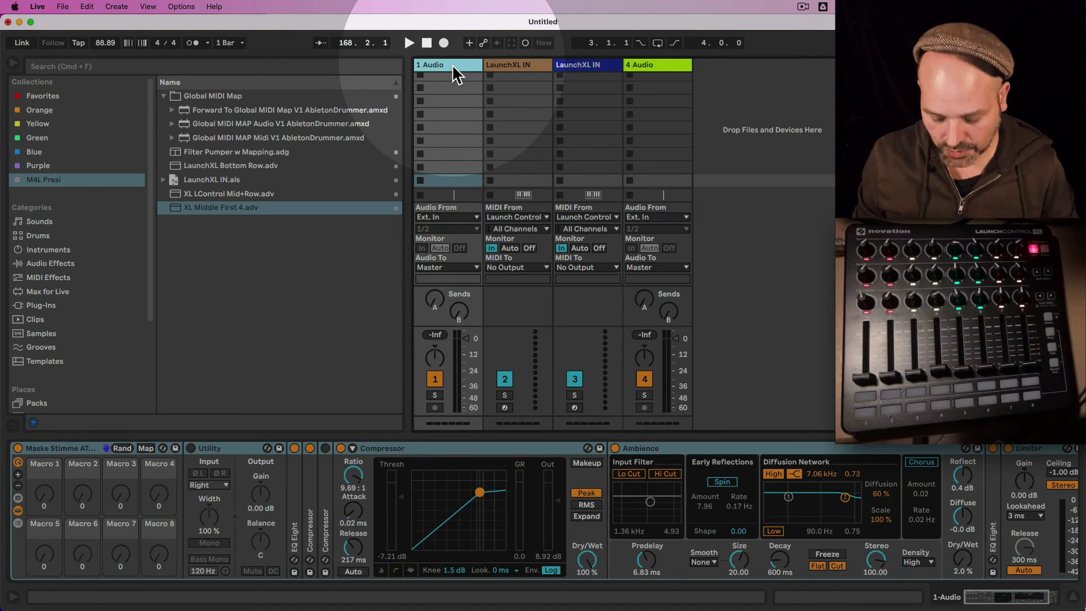
pyautogui.press('Delete')
pyautogui.click(517, 66)
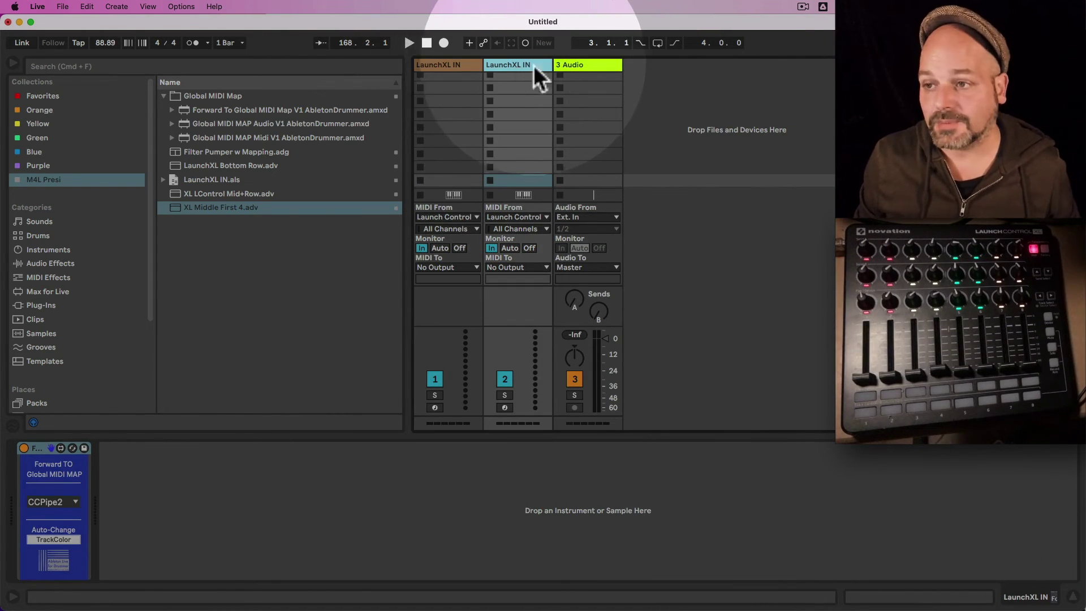
# Add a new MIDI track after the 3 Audio track and select it
pyautogui.click(572, 64)
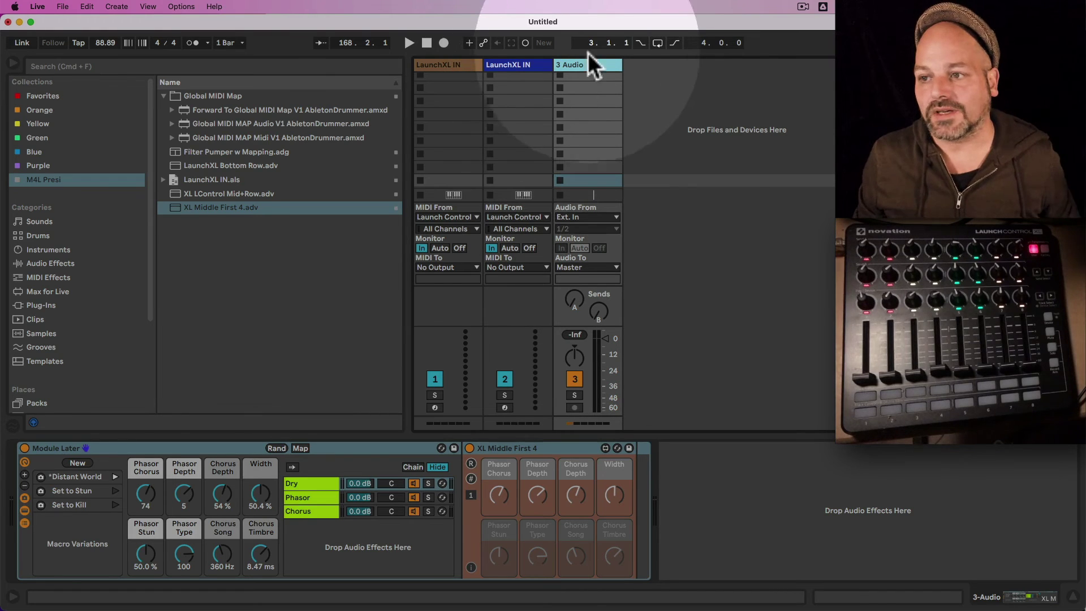
pyautogui.press('super+shift+t')
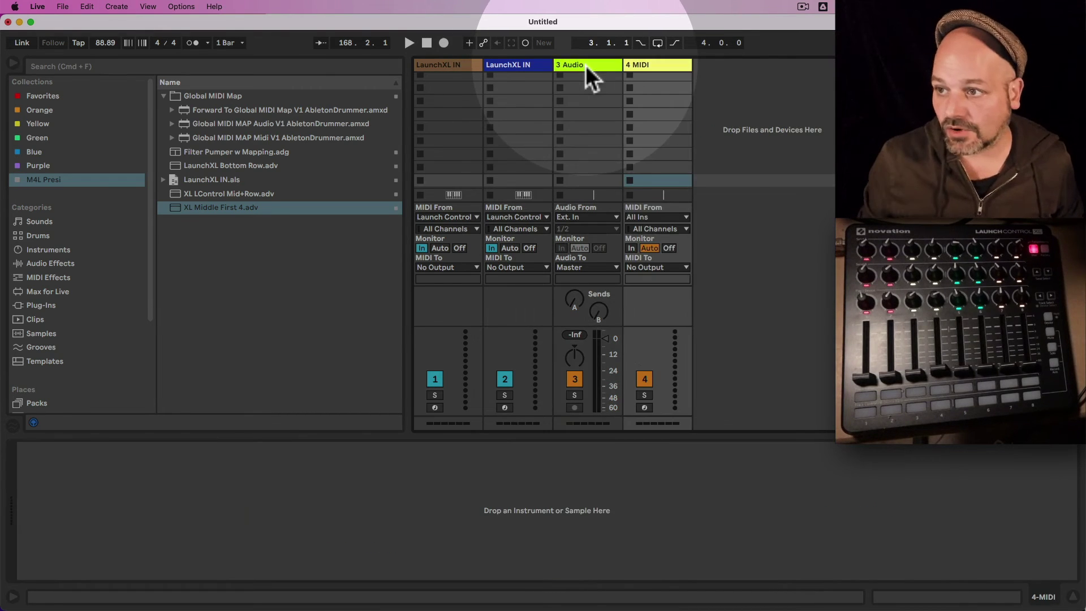
pyautogui.click(582, 65)
pyautogui.click(658, 66)
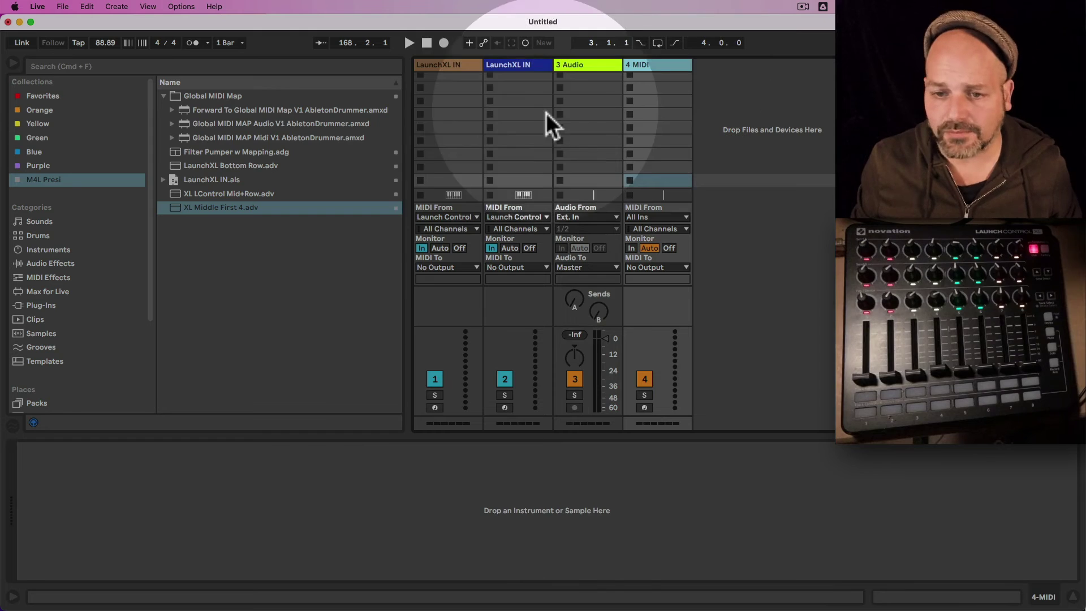
# Load Filter Pumper w Mapping.adg onto the 4 MIDI track and switch its XL Middle First 4 device to pipe 2
pyautogui.click(234, 152)
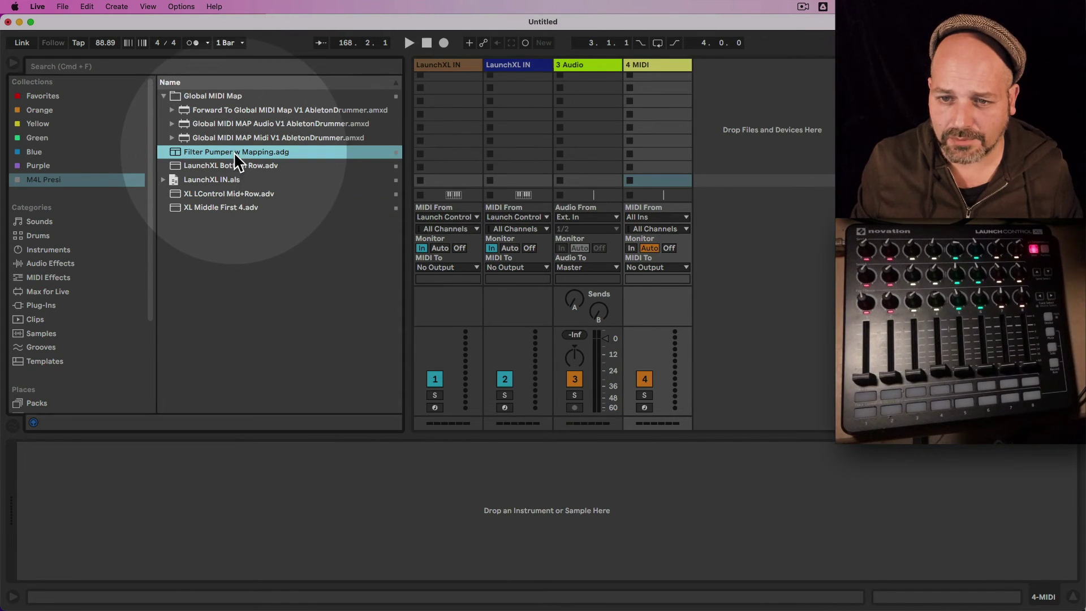
pyautogui.moveTo(230, 158); pyautogui.dragTo(656, 127)
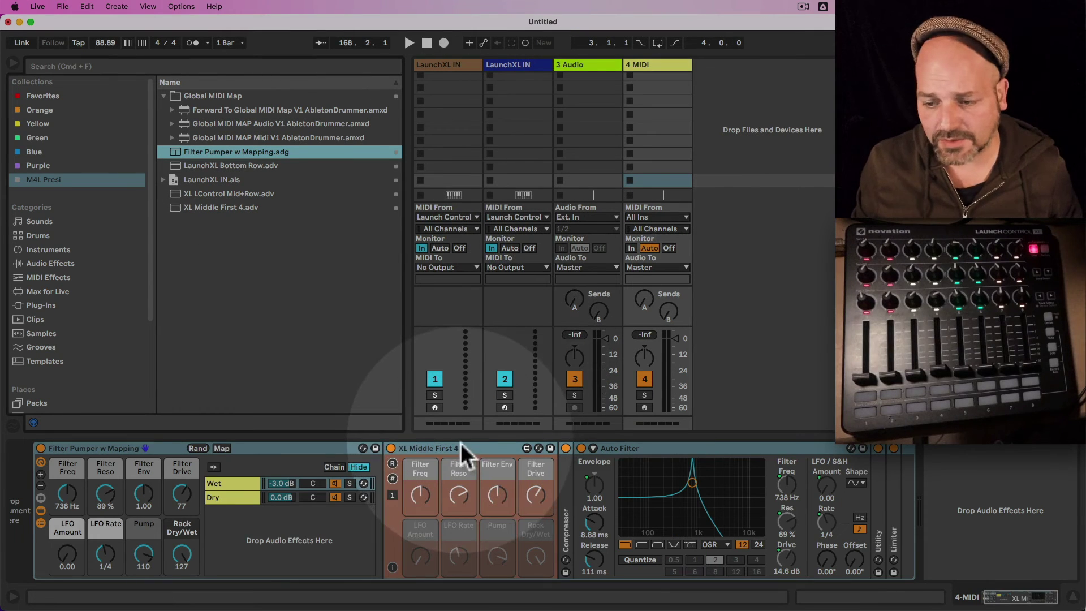
pyautogui.click(397, 491)
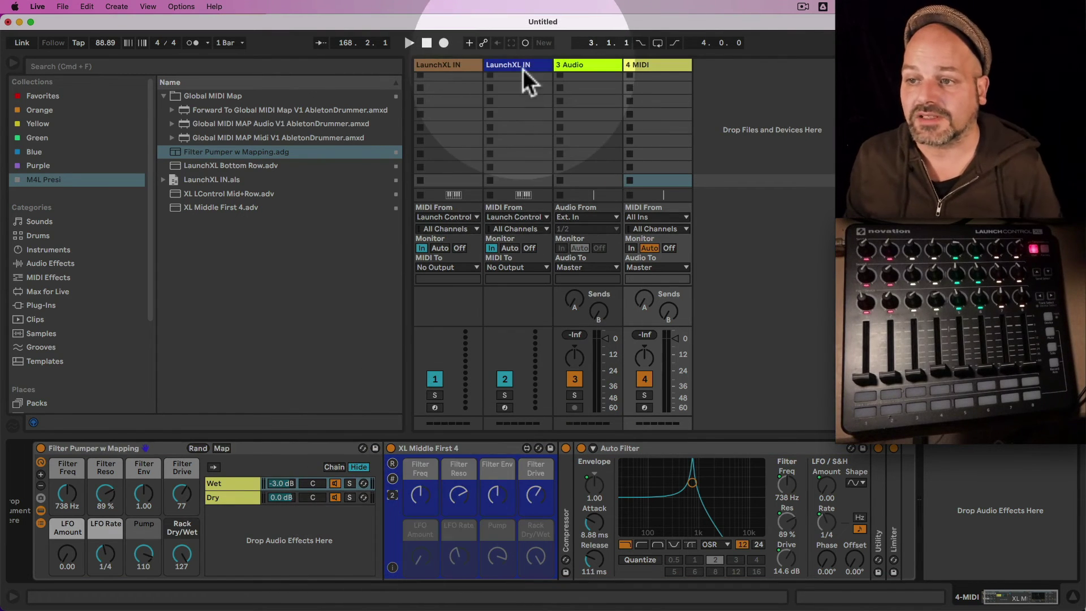
# Review the pipe settings of both LaunchXL IN tracks and the device chain of the 3 Audio track
pyautogui.click(522, 68)
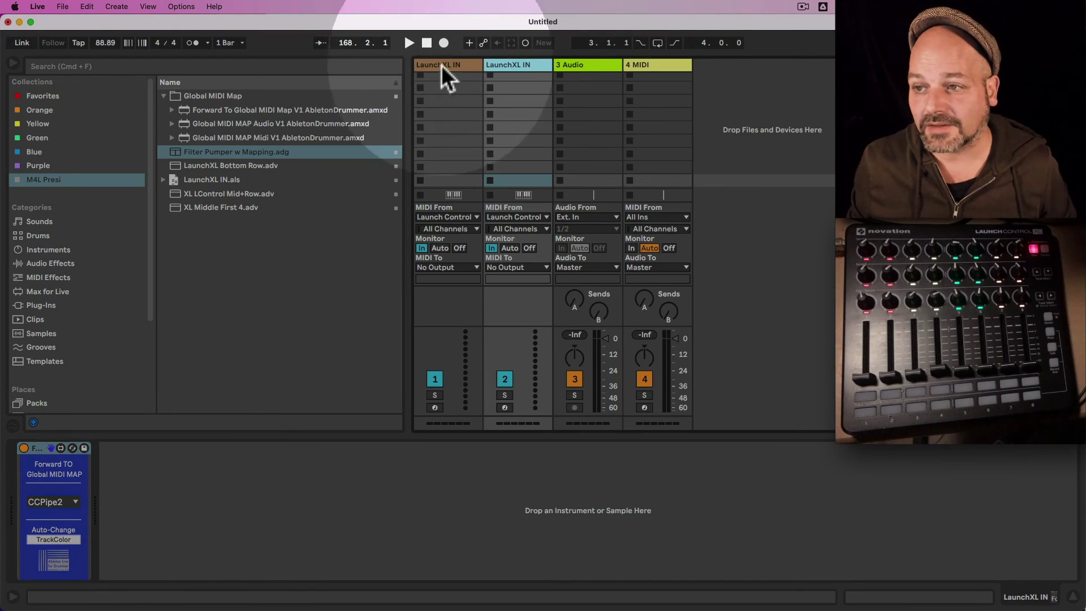
pyautogui.click(466, 65)
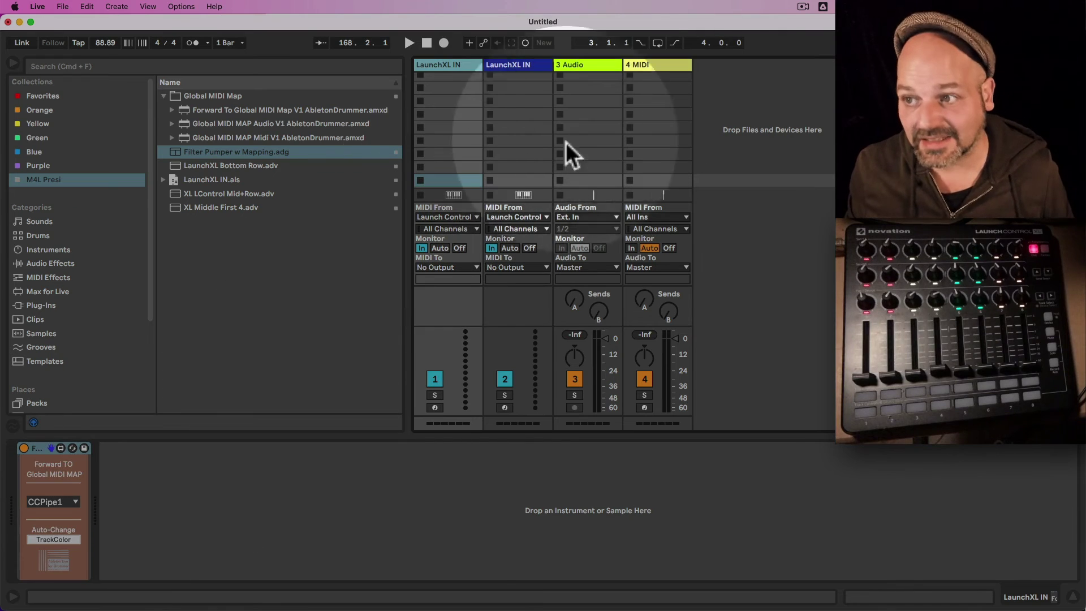
pyautogui.click(585, 66)
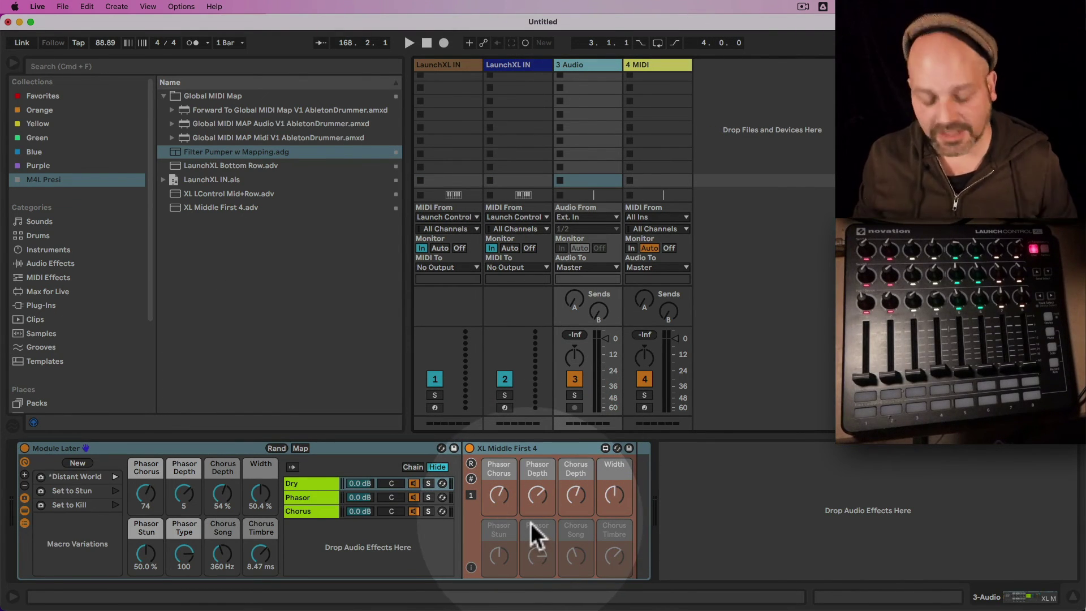
# Check in MIDI mapping mode whether the XL Middle First 4 device's pipe number can be selected for assignment
pyautogui.press('super+m')
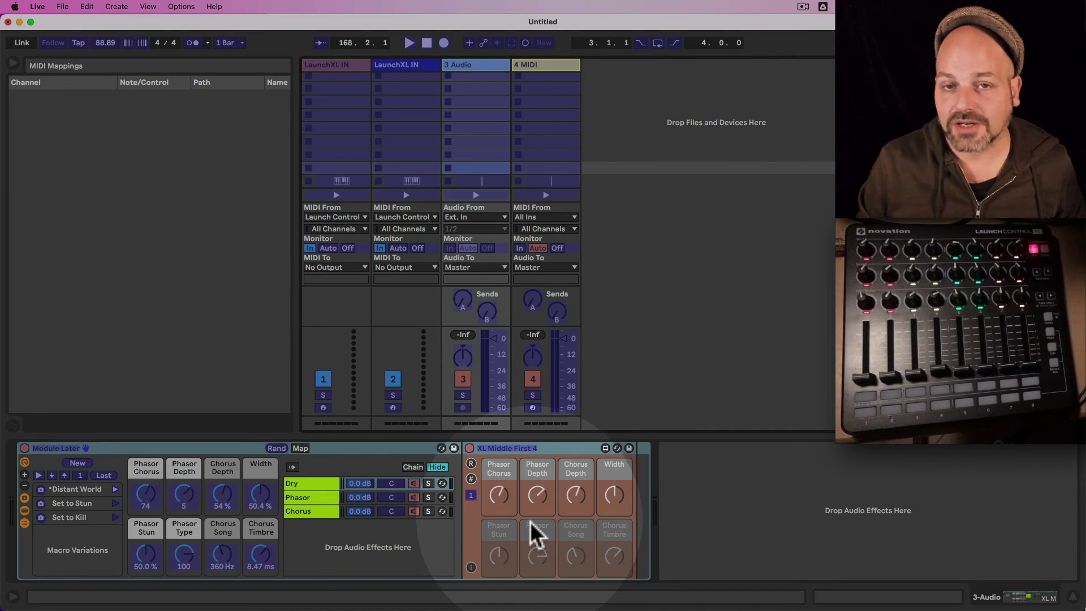
pyautogui.press('super+m')
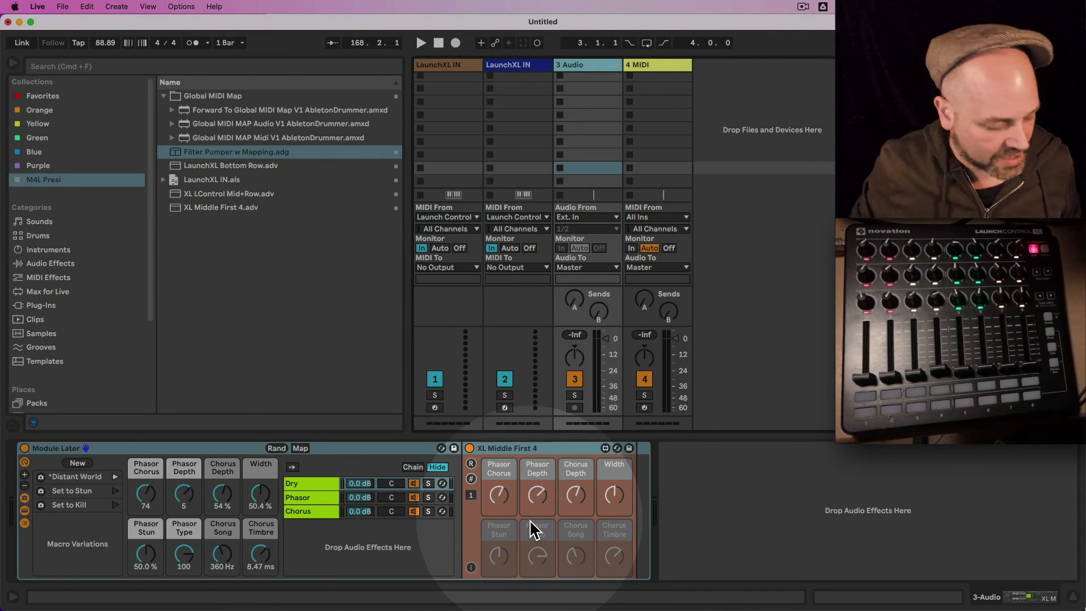
pyautogui.press('super+m')
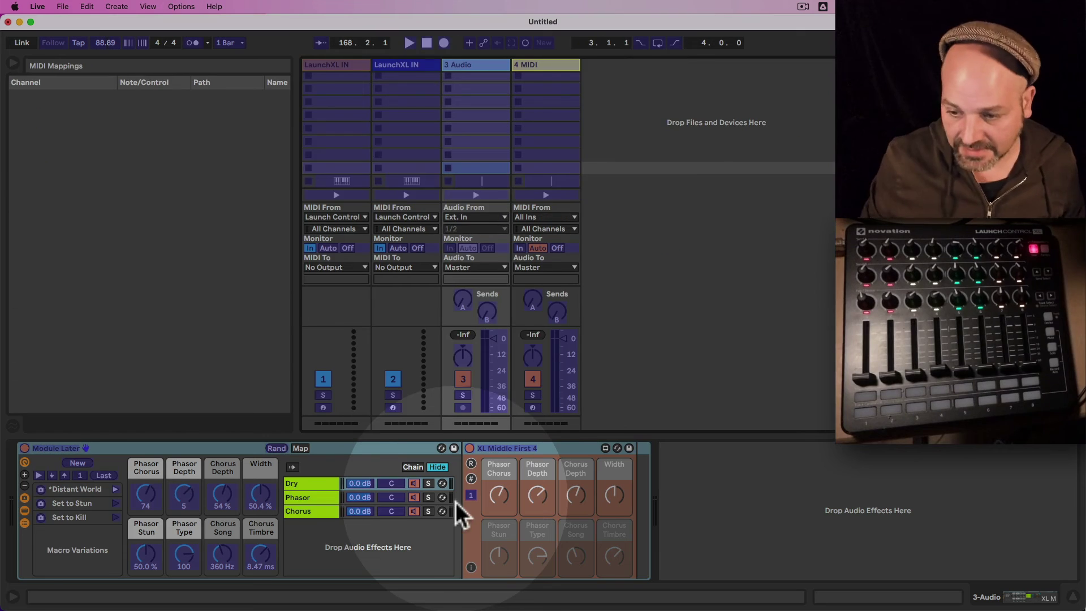
pyautogui.click(471, 496)
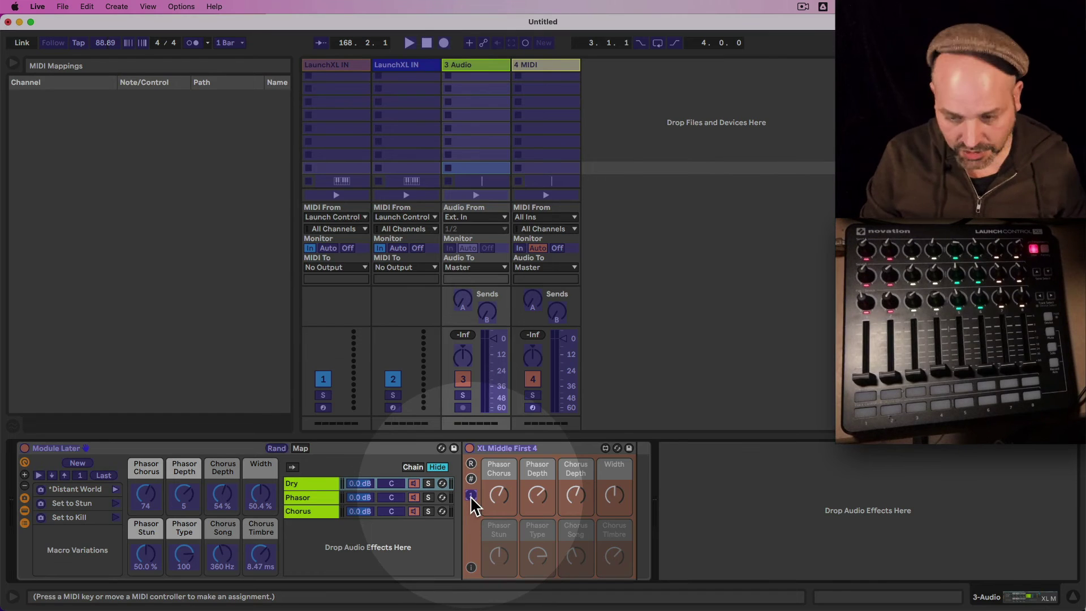
pyautogui.press('super+m')
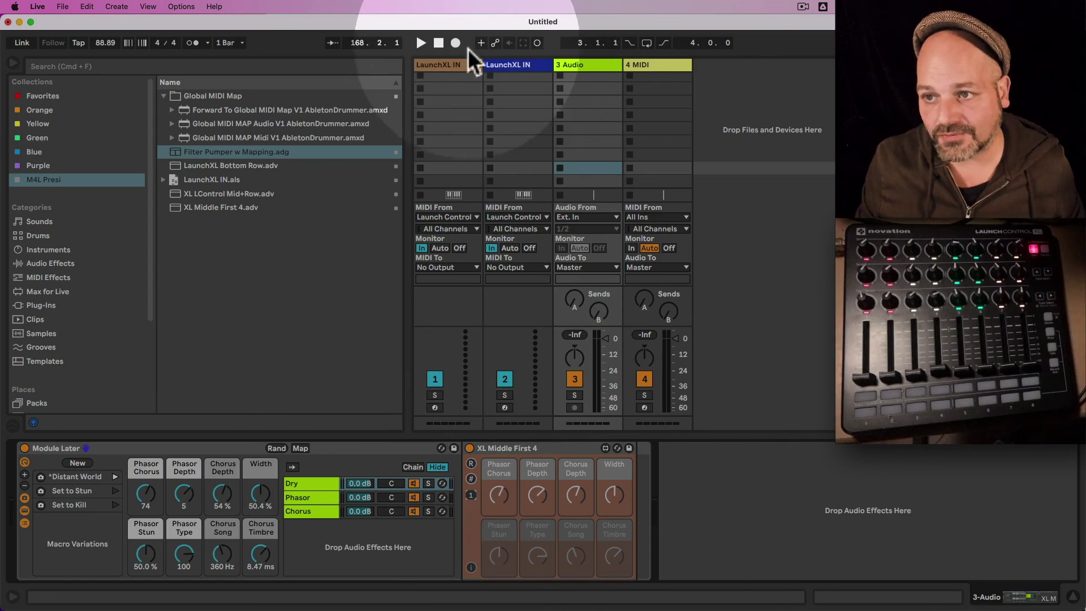
# Set the first LaunchXL IN track's forwarding device to CCPipe10
pyautogui.click(465, 67)
pyautogui.click(71, 502)
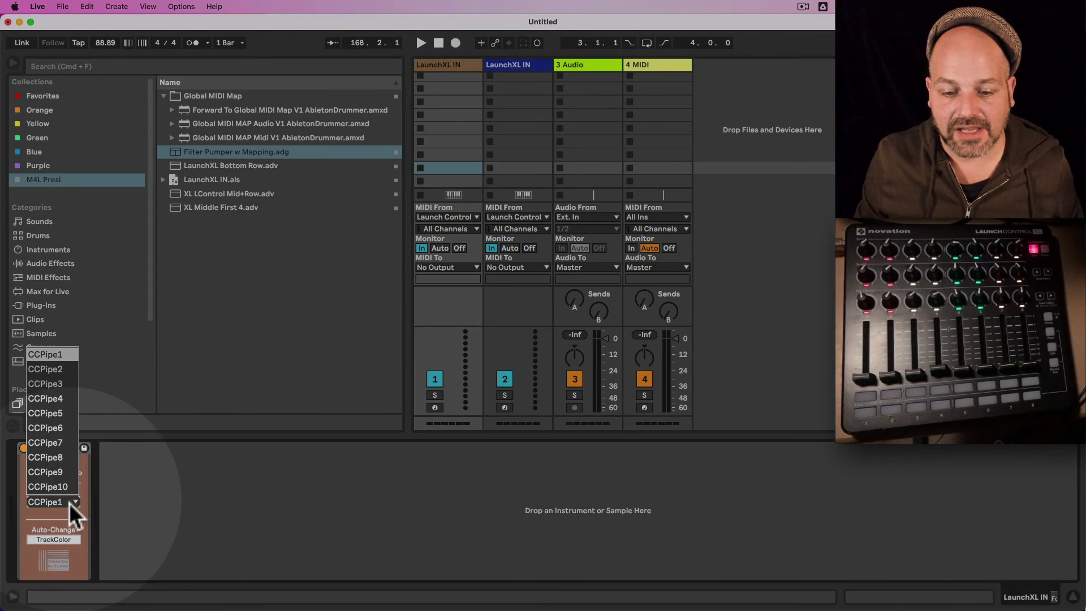
pyautogui.click(62, 489)
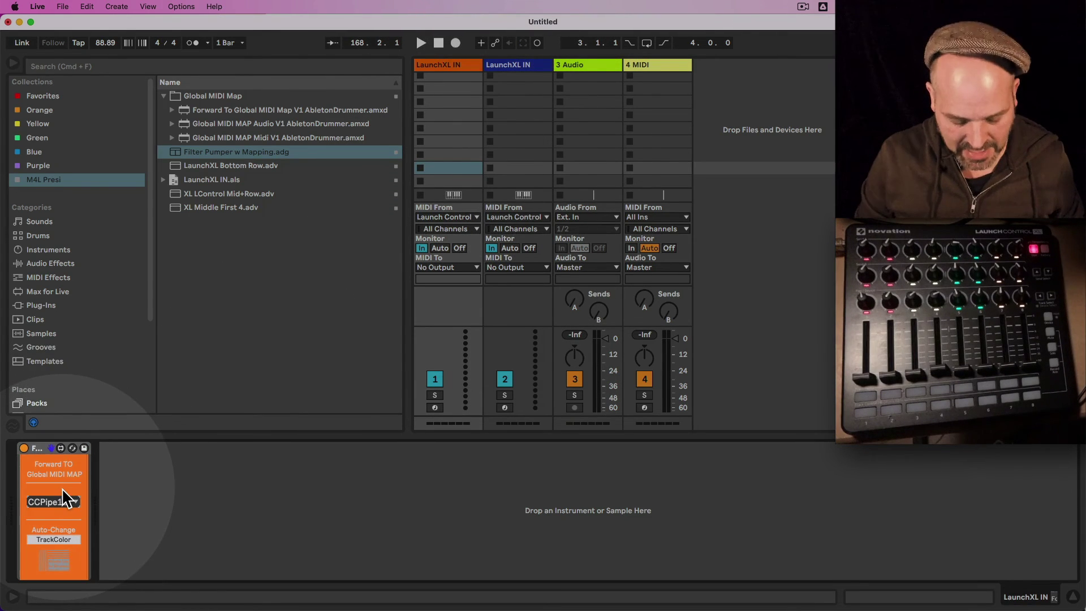
pyautogui.press('super+m')
pyautogui.press('super+m')
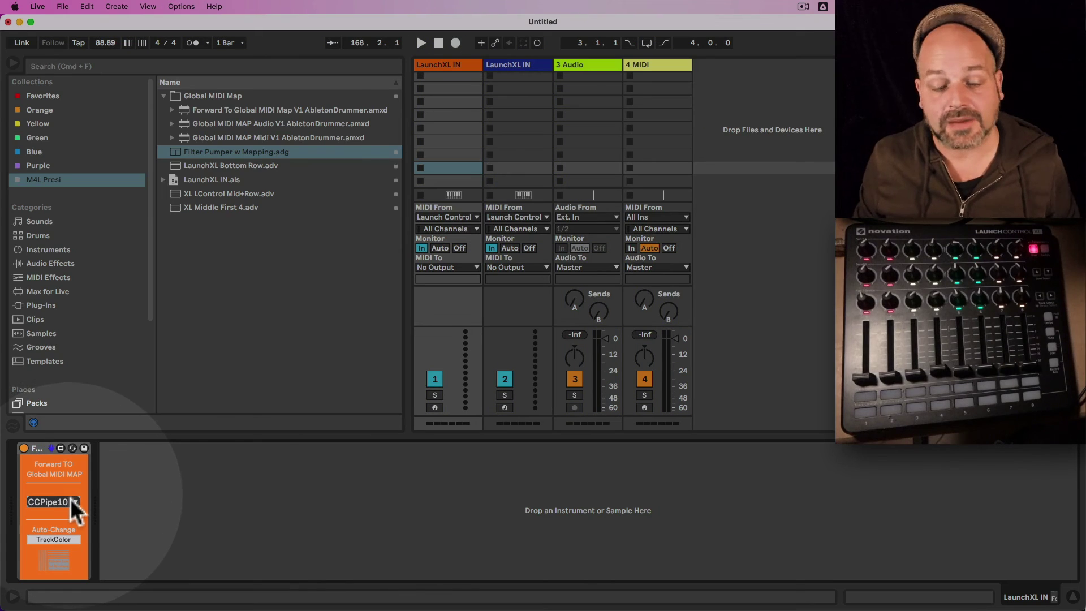
# Set the first LaunchXL IN track's forwarding device back to CCPipe1
pyautogui.click(70, 501)
pyautogui.click(56, 356)
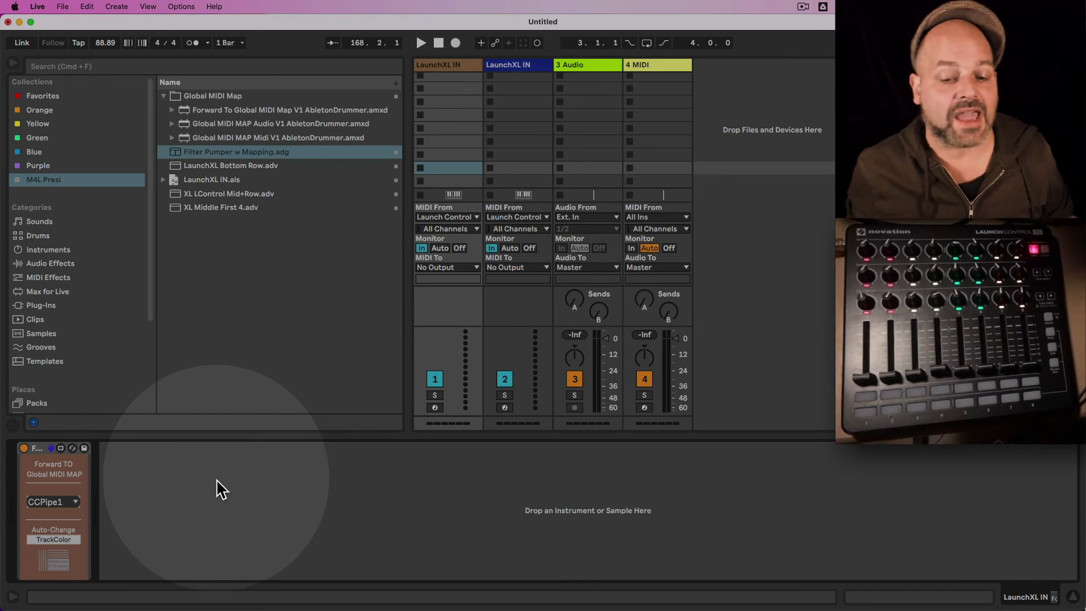
pyautogui.click(74, 502)
pyautogui.click(69, 504)
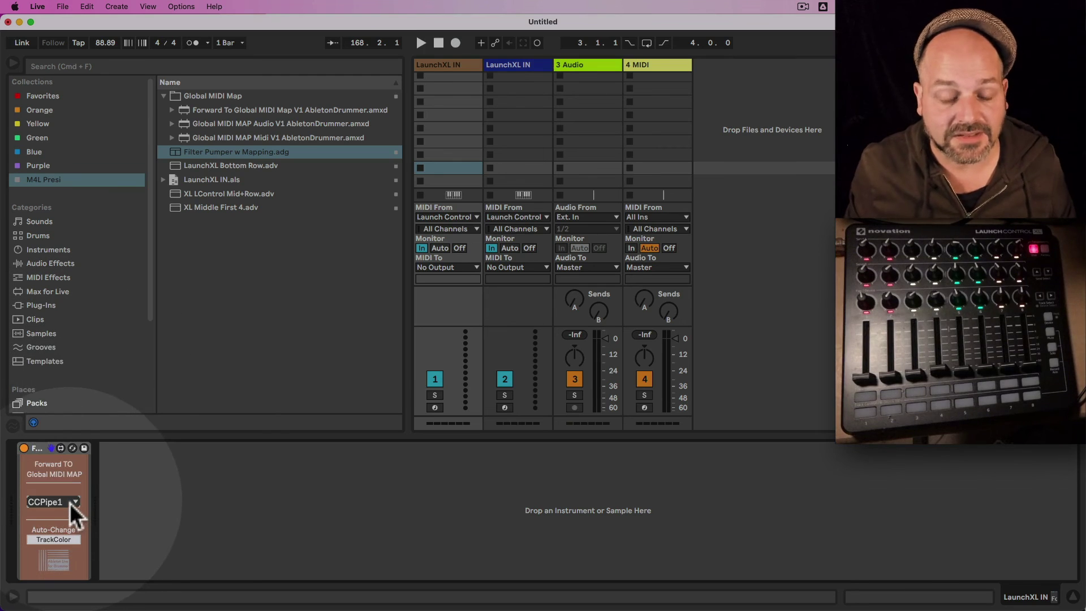
# Delete the LaunchXL IN track that uses CCPipe2 and select the 2 Audio track to test the remaining input track
pyautogui.click(581, 63)
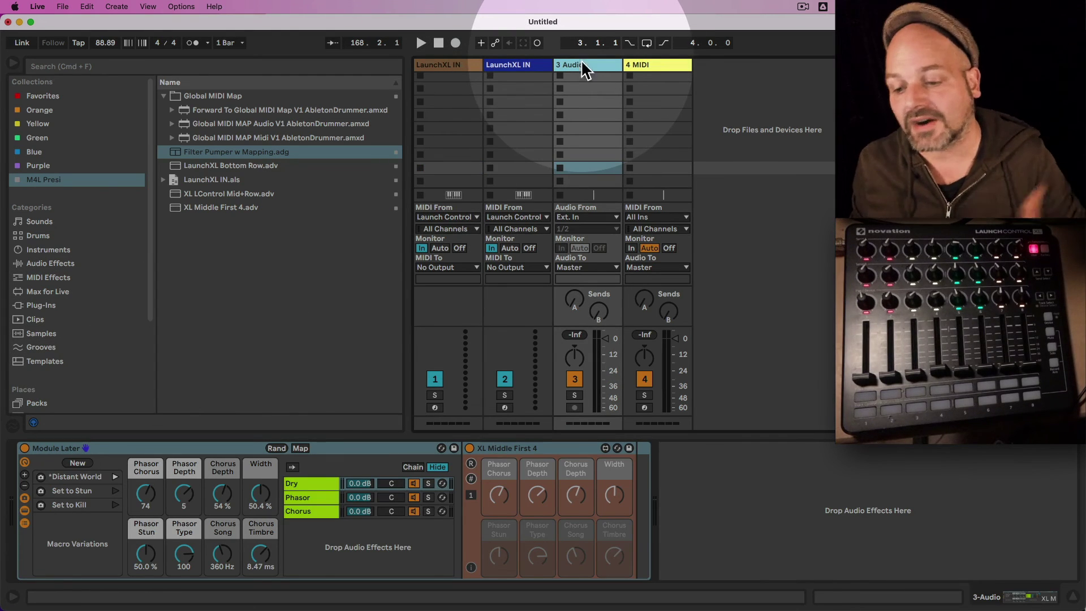
pyautogui.click(517, 66)
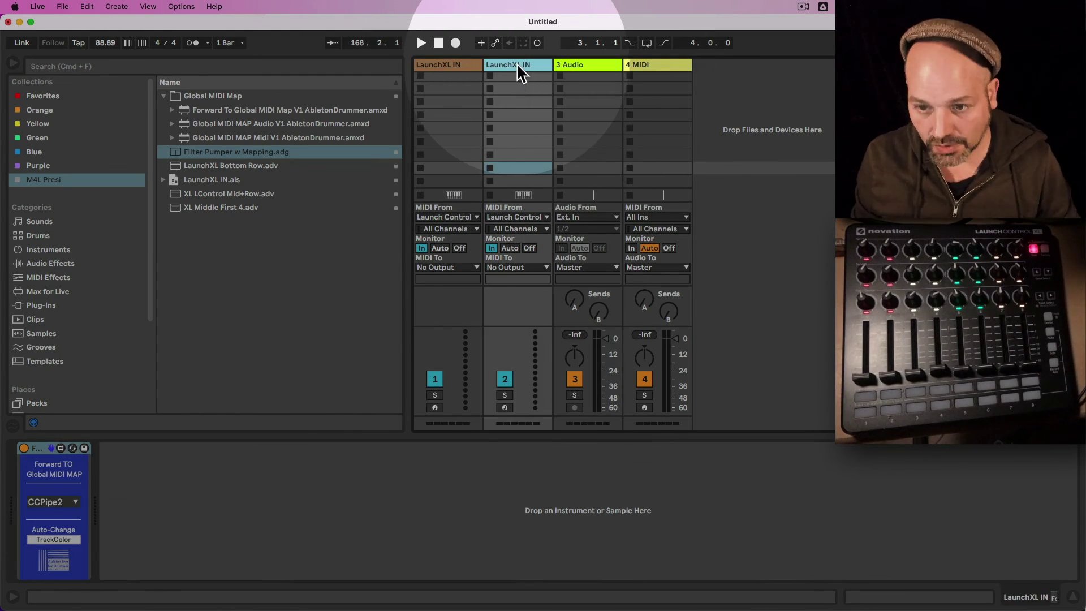
pyautogui.press('Delete')
pyautogui.click(457, 66)
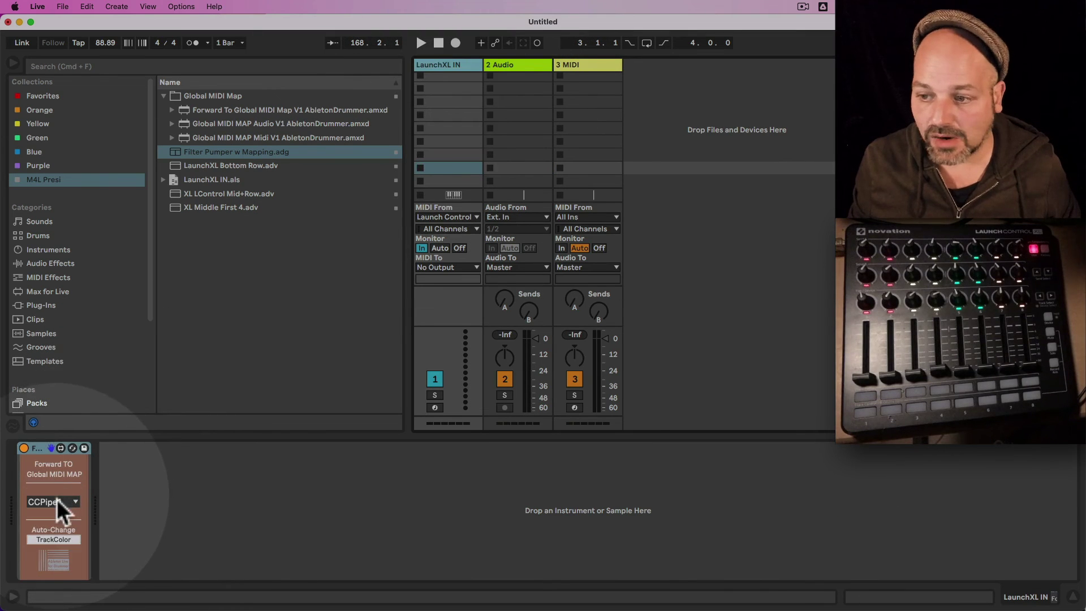
pyautogui.click(509, 65)
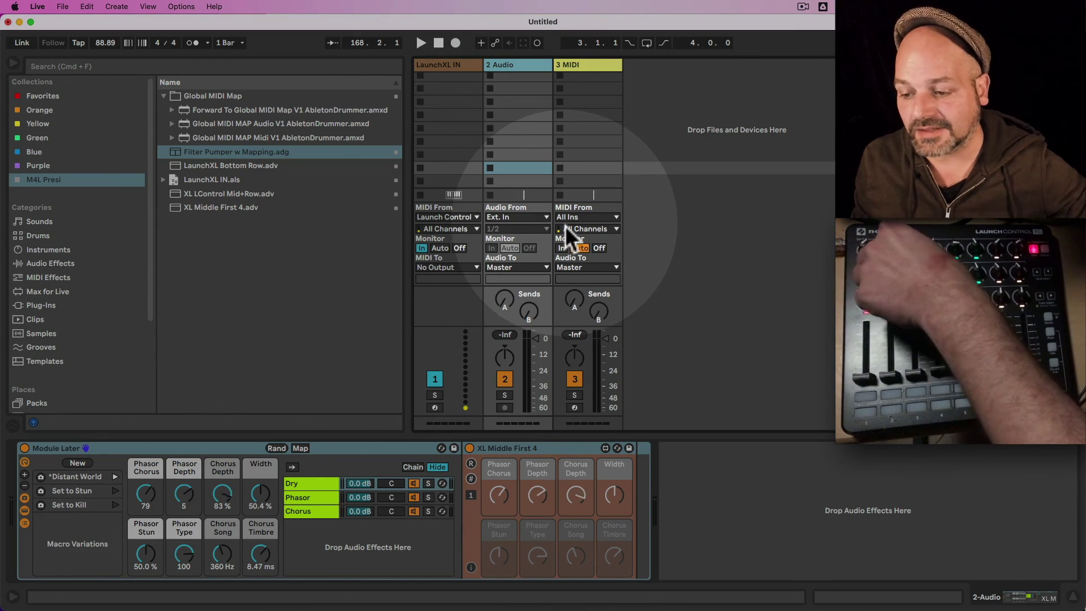
# Switch the remaining LaunchXL IN track to CCPipe2 and select the 3 MIDI track to test it
pyautogui.click(467, 65)
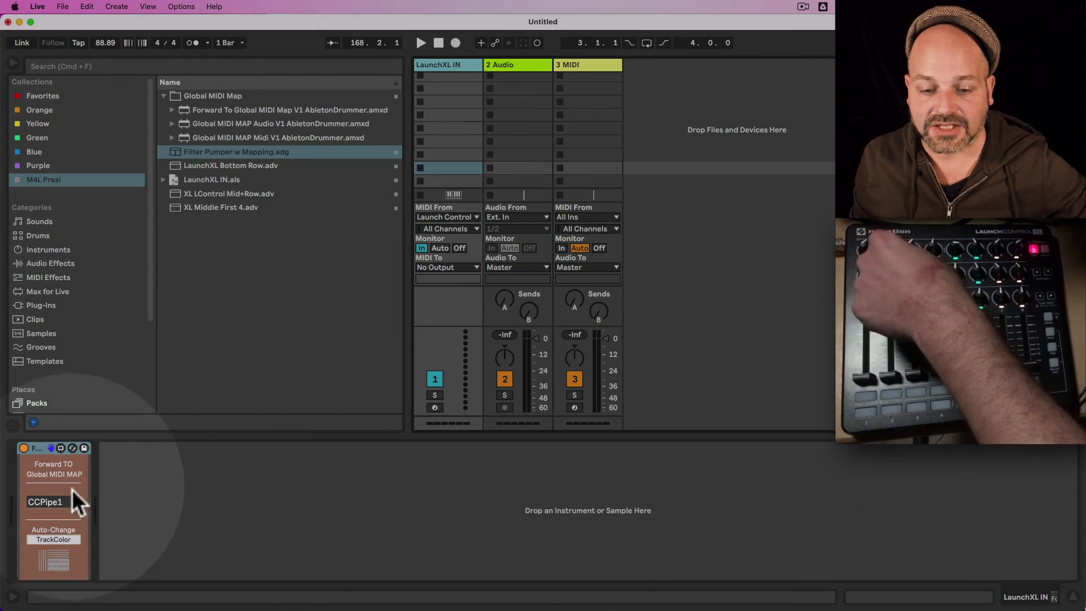
pyautogui.click(68, 501)
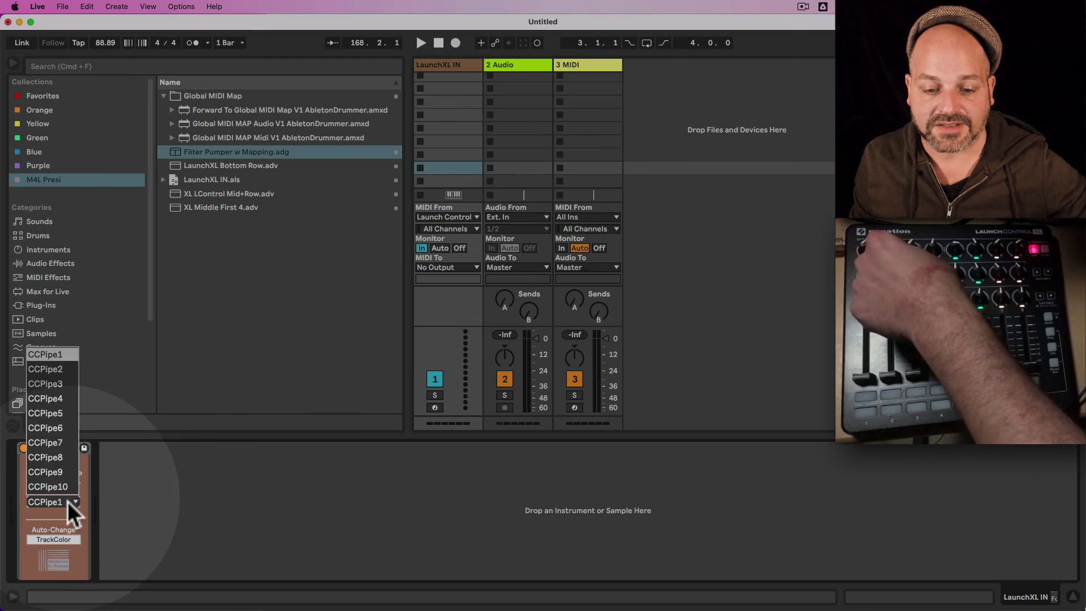
pyautogui.click(70, 371)
pyautogui.click(584, 63)
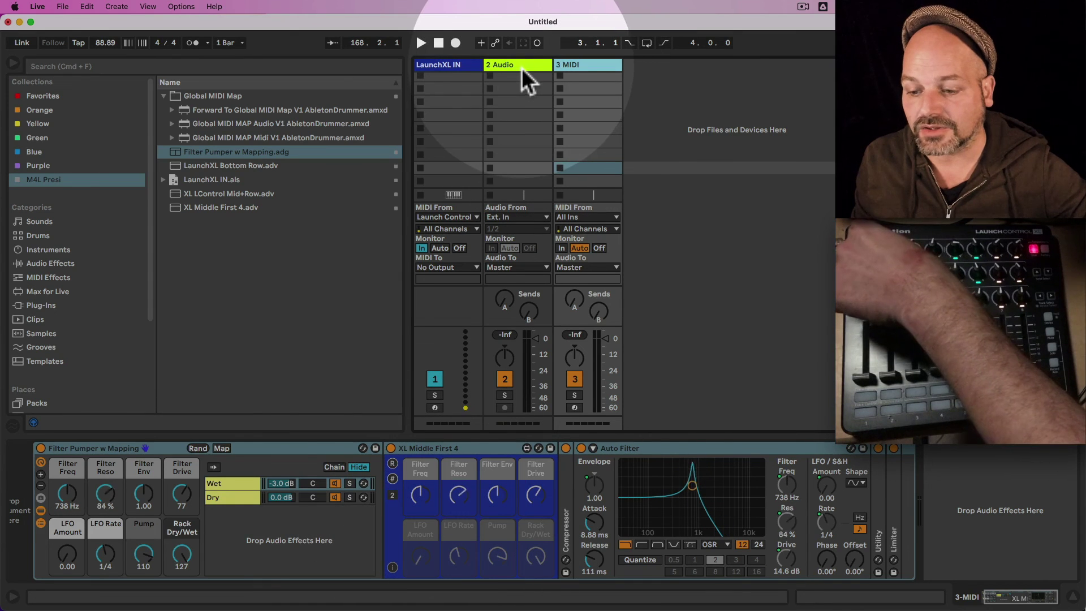
# Extend the Module Later rack on the 2 Audio track to 12 macros
pyautogui.click(521, 67)
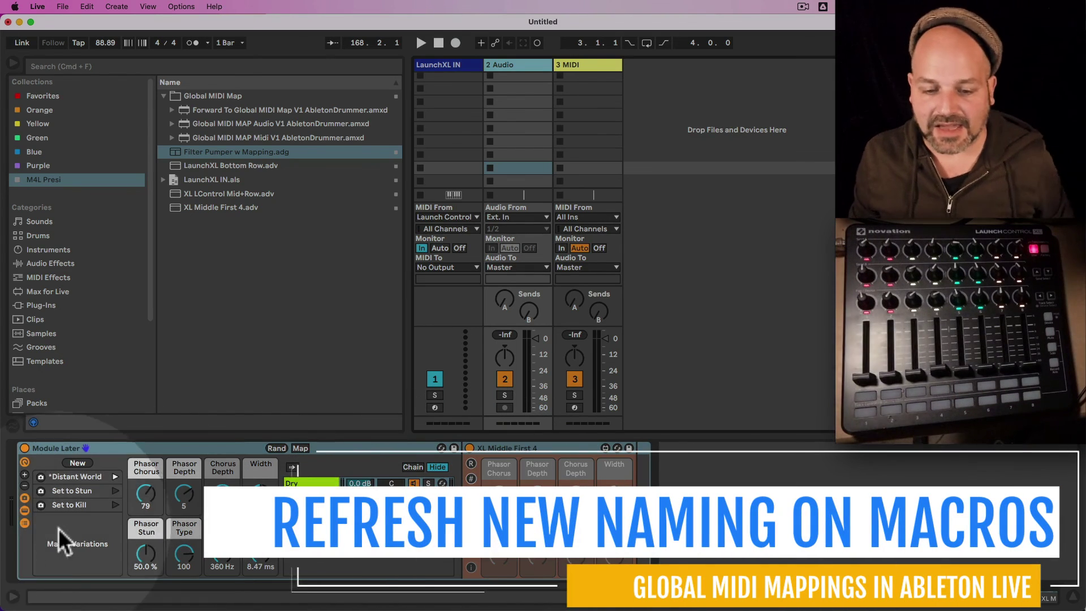
pyautogui.click(25, 475)
pyautogui.click(24, 474)
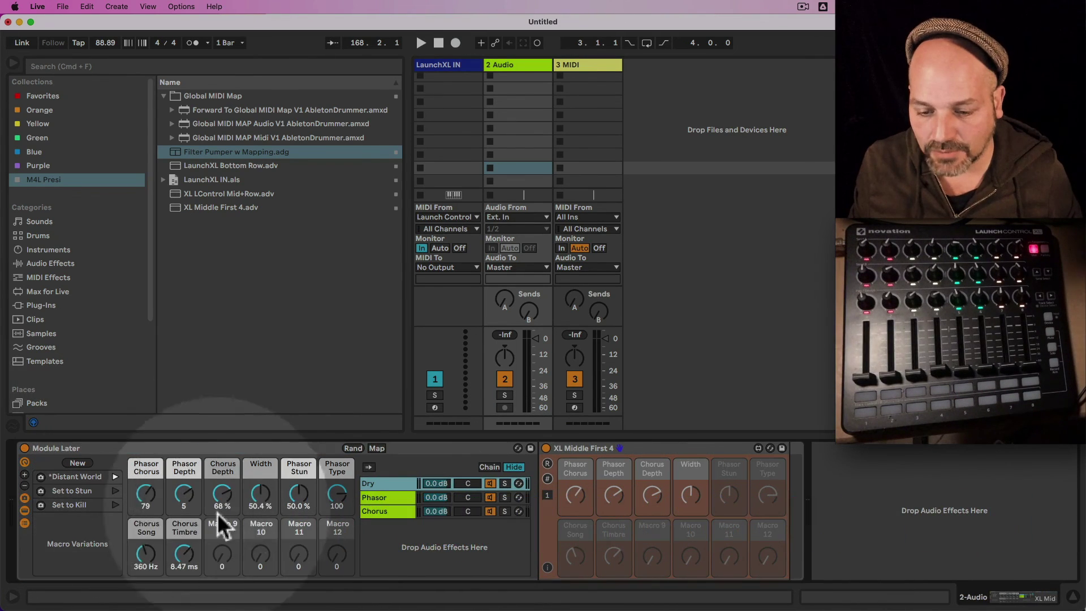
pyautogui.click(374, 448)
pyautogui.click(373, 449)
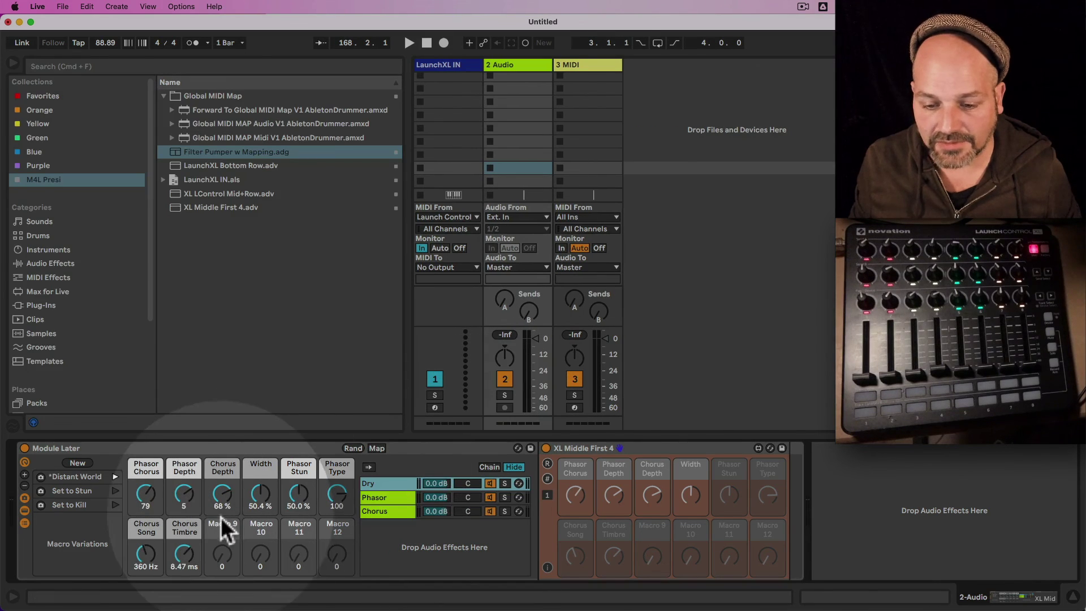
# Rename Macro 9 of the Module Later rack as Change
pyautogui.click(223, 522)
pyautogui.press('super+r')
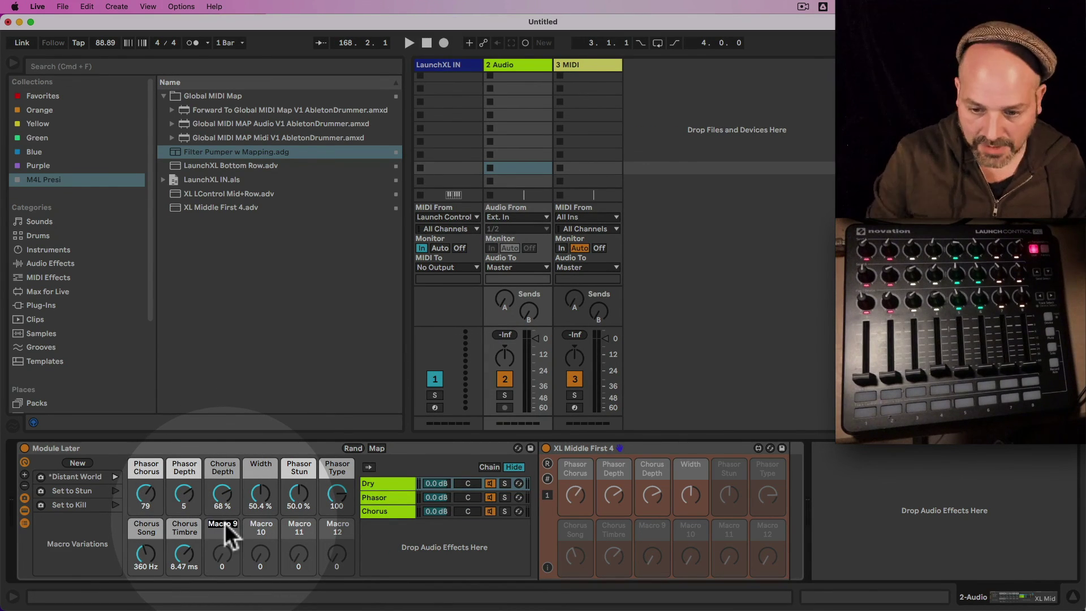
pyautogui.write('Change')
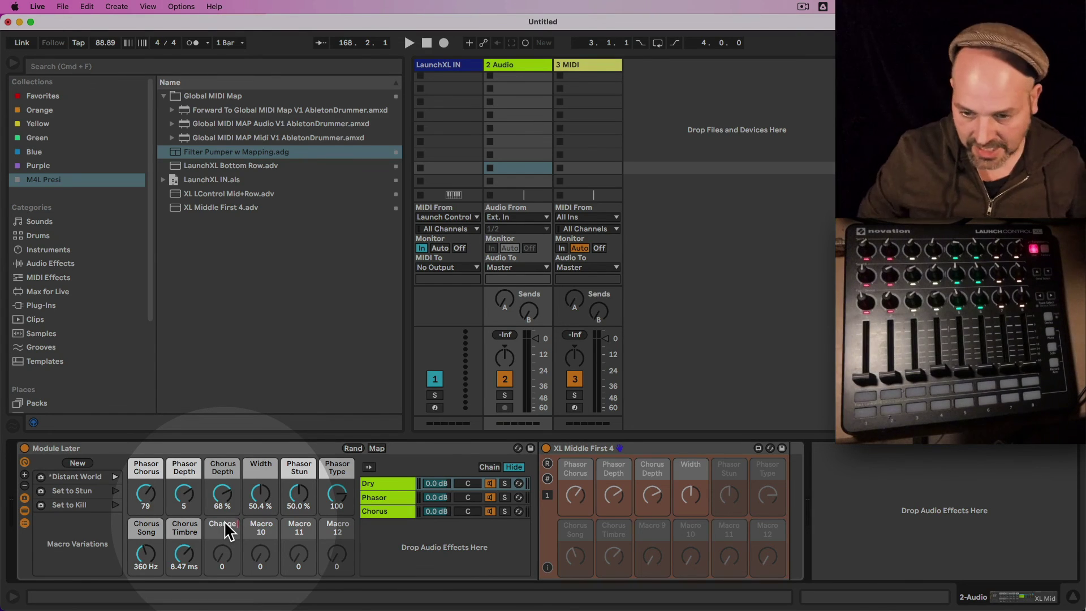
pyautogui.press('Return')
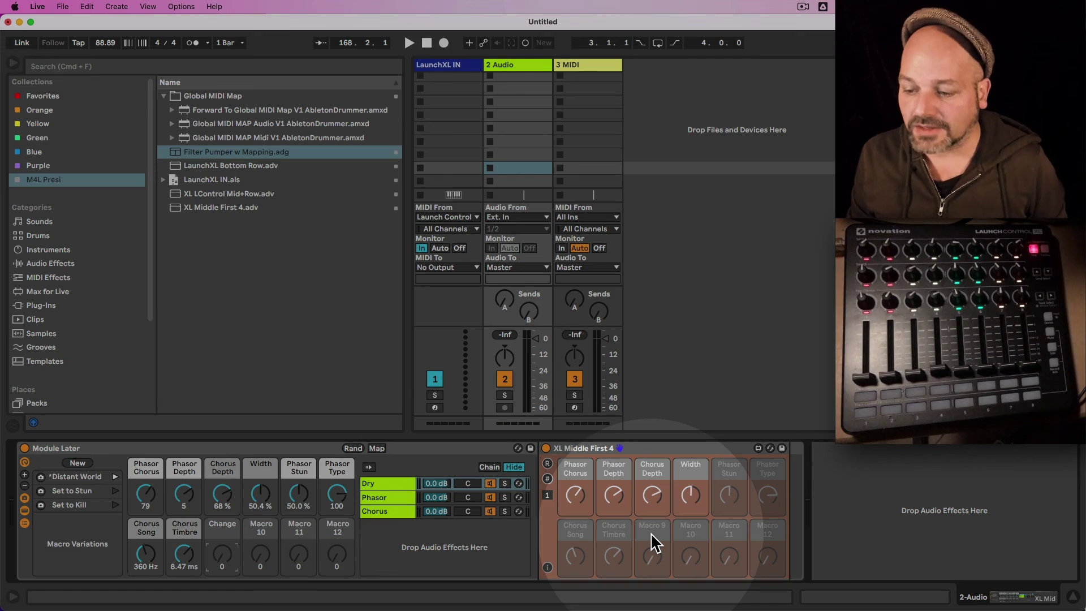
# Refresh the macro names in the XL Middle First 4 device and enable CC 20 as input for the Change macro
pyautogui.click(548, 464)
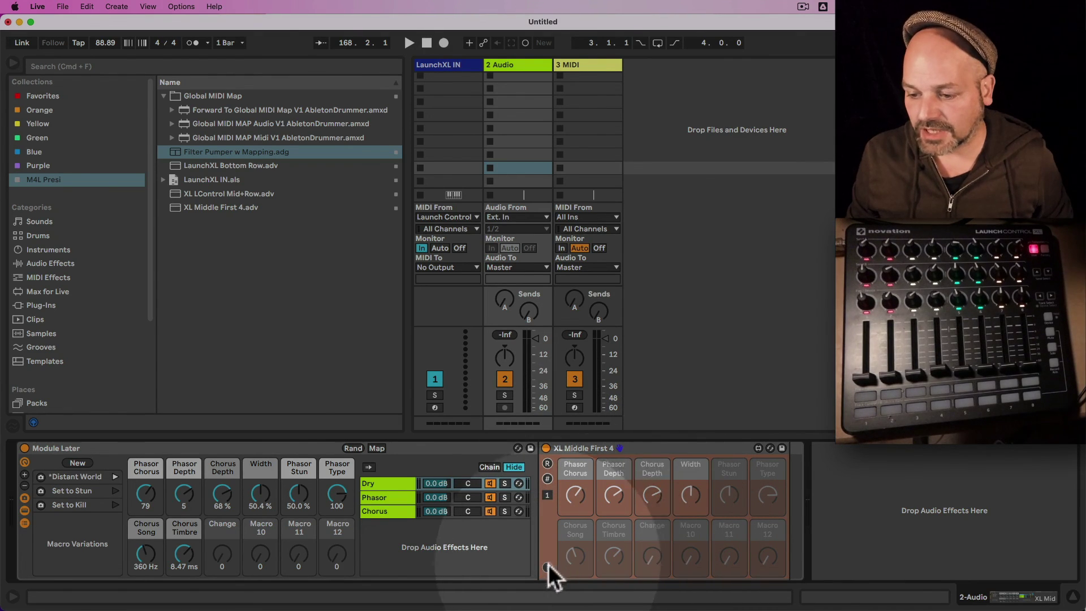
pyautogui.click(547, 479)
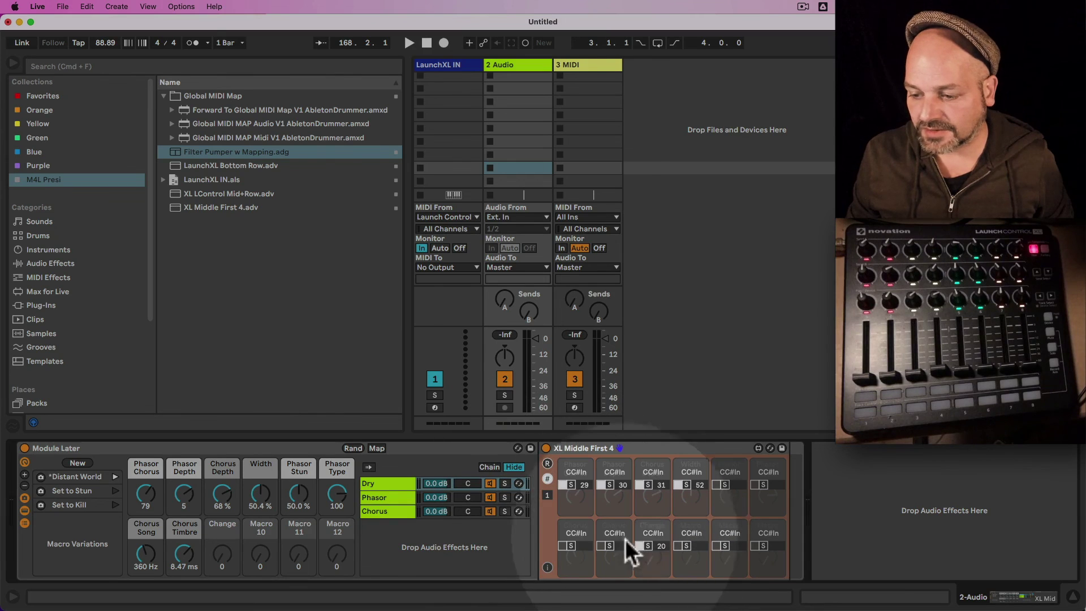
pyautogui.click(548, 479)
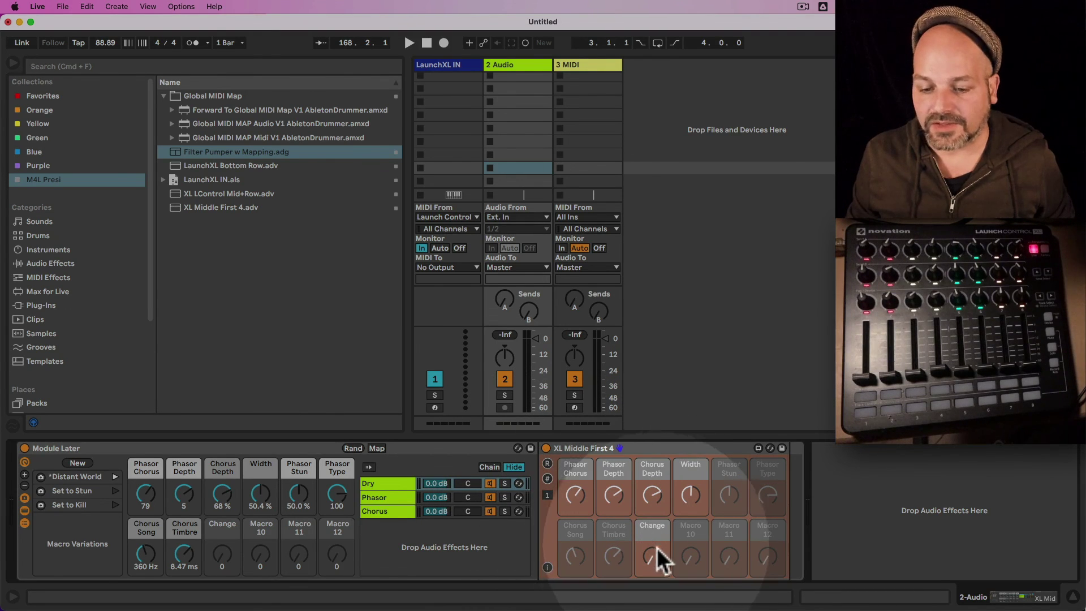